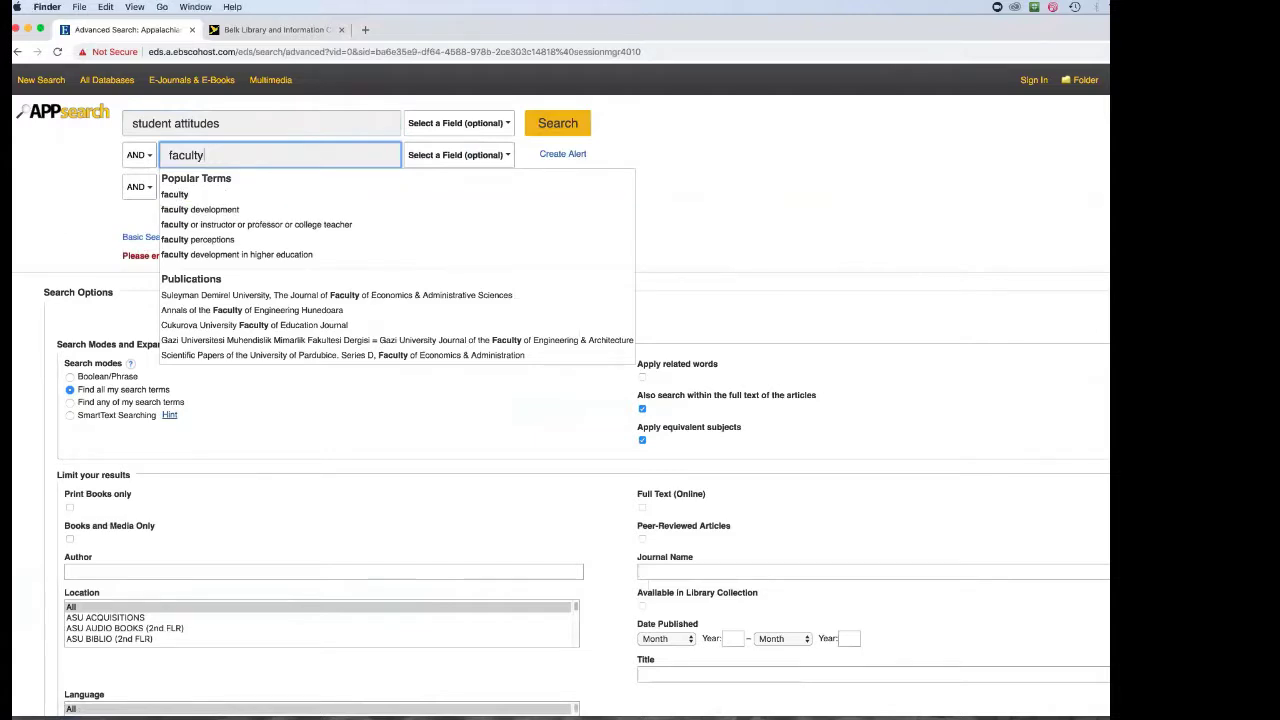
# - Enter 'group' as a third term, then abandon the search and go back to the Belk Library homepage
pyautogui.click(207, 193)
pyautogui.click(205, 188)
pyautogui.write('group')
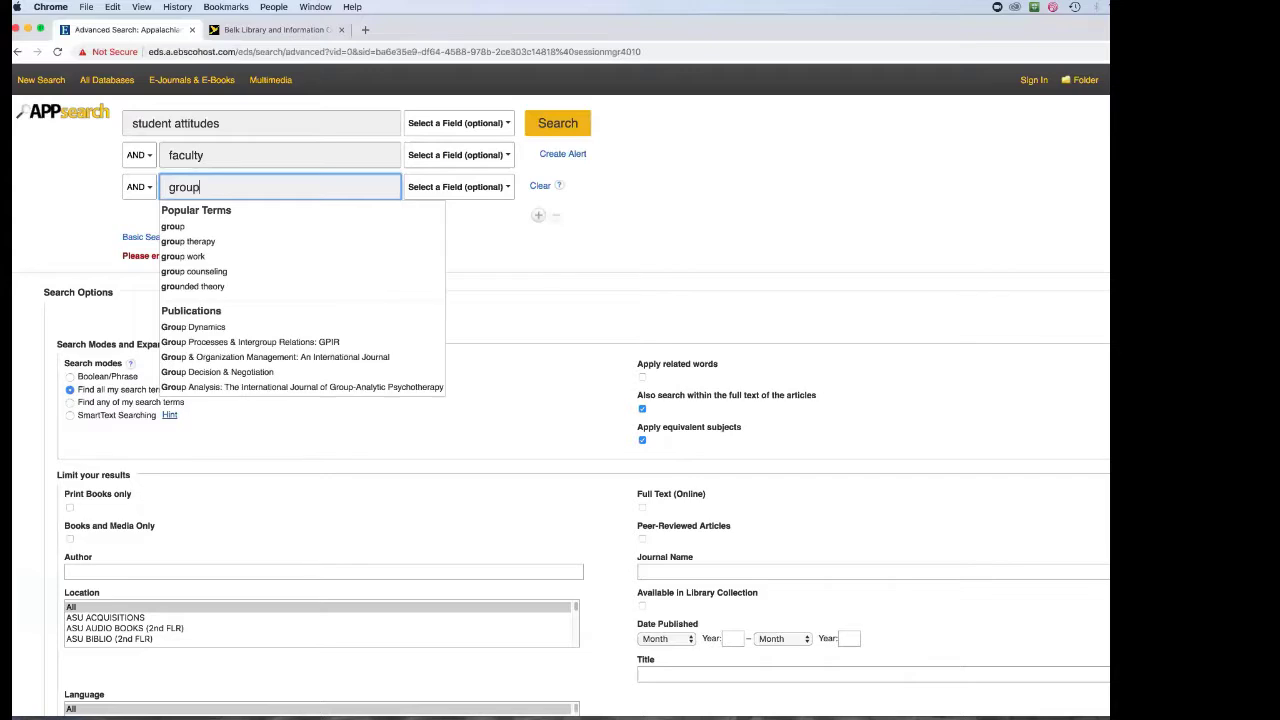
pyautogui.click(82, 214)
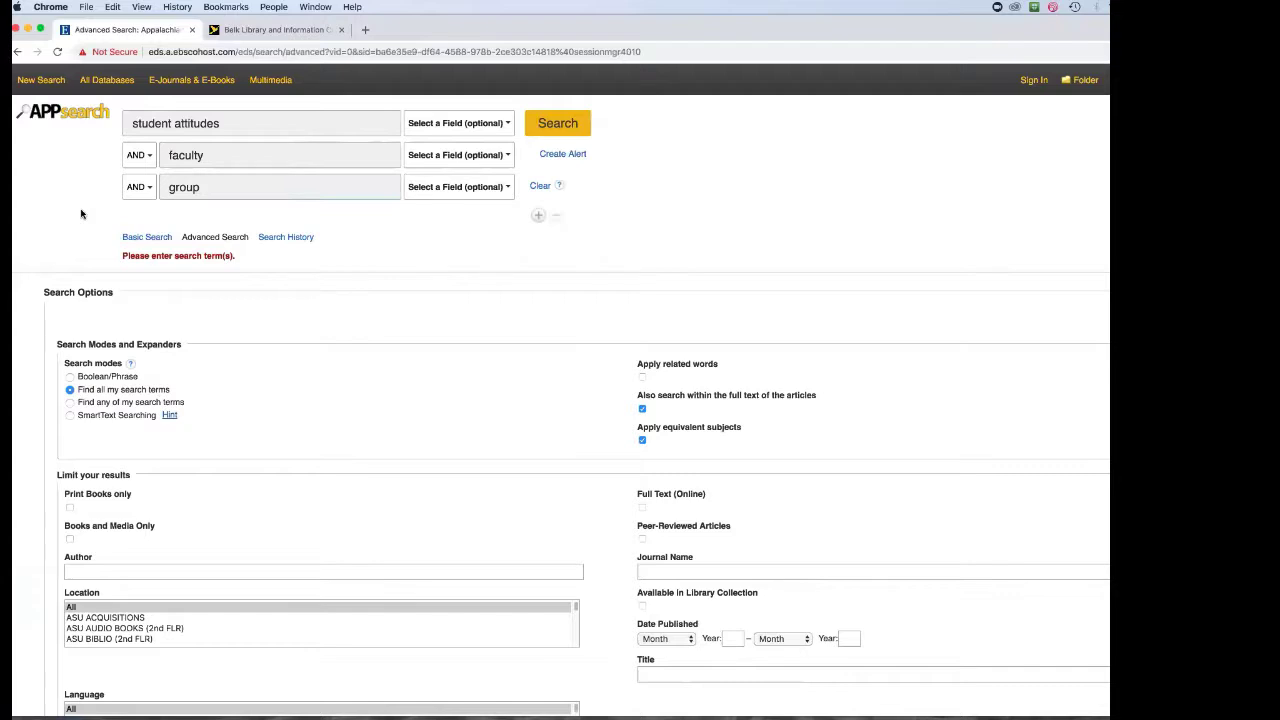
pyautogui.click(17, 51)
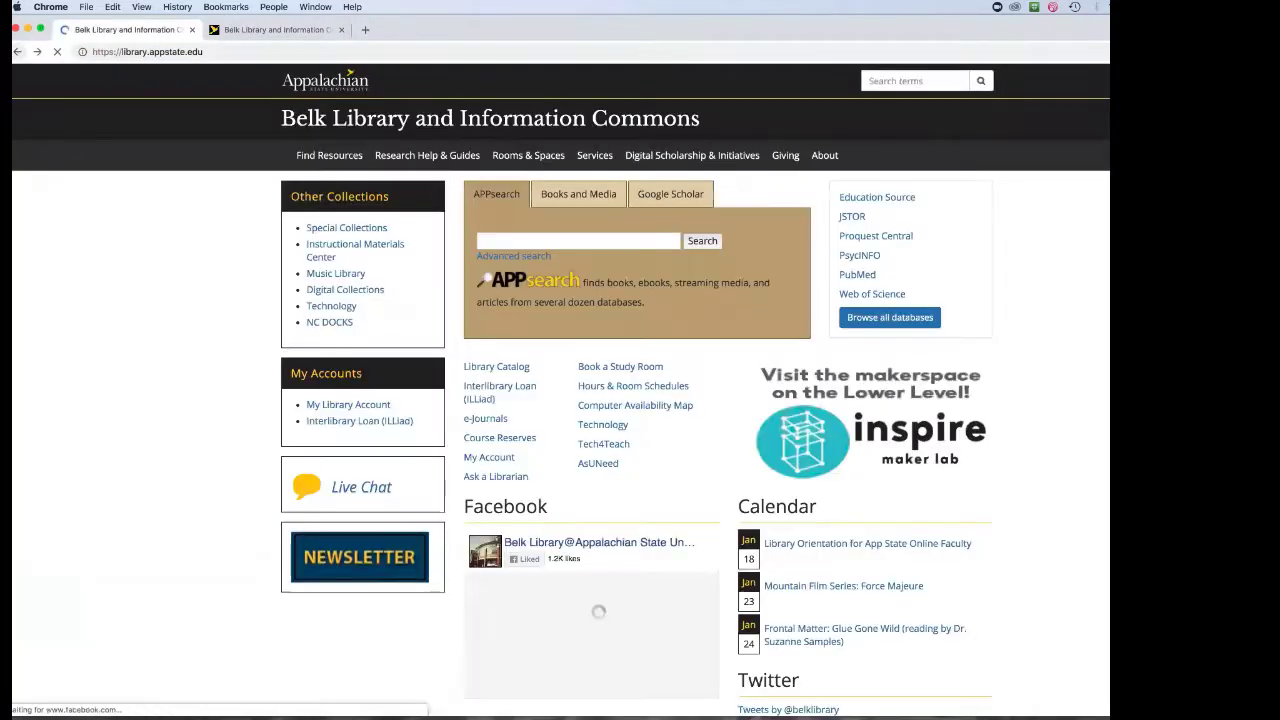
# - Run a new advanced search for 'student attitudes' AND 'group work' AND 'higher education'
pyautogui.click(518, 257)
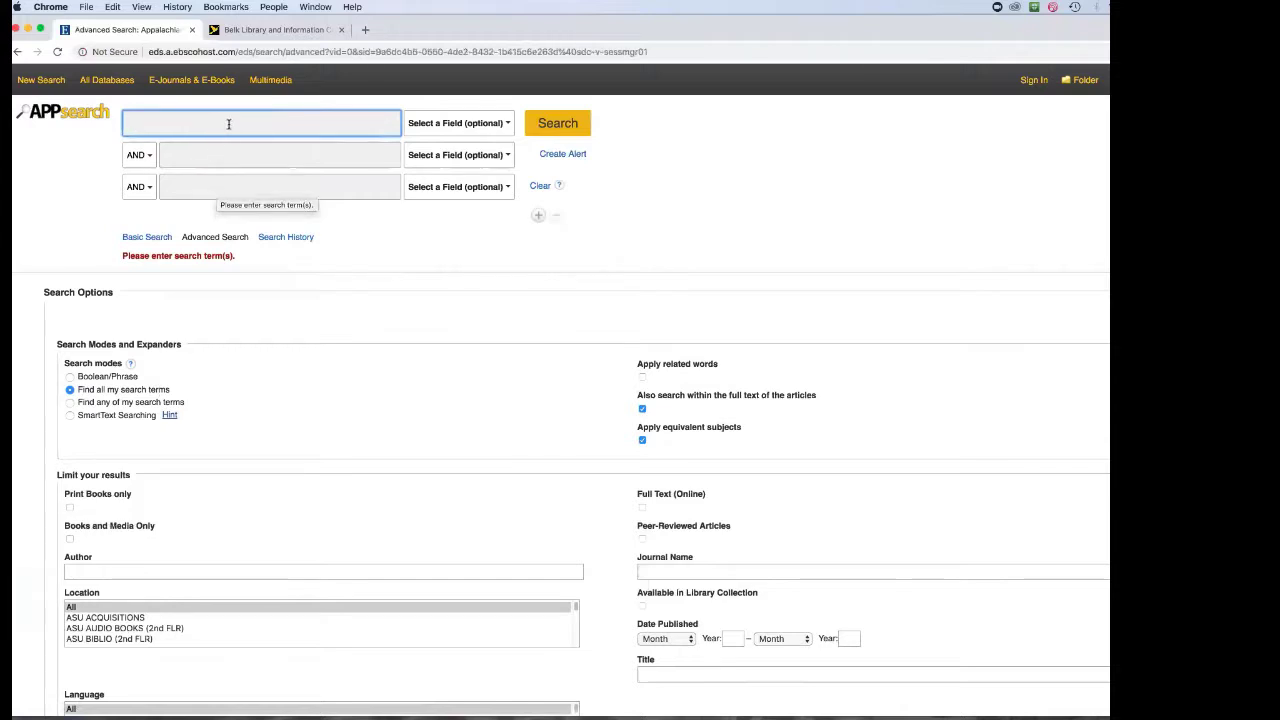
pyautogui.write('student a')
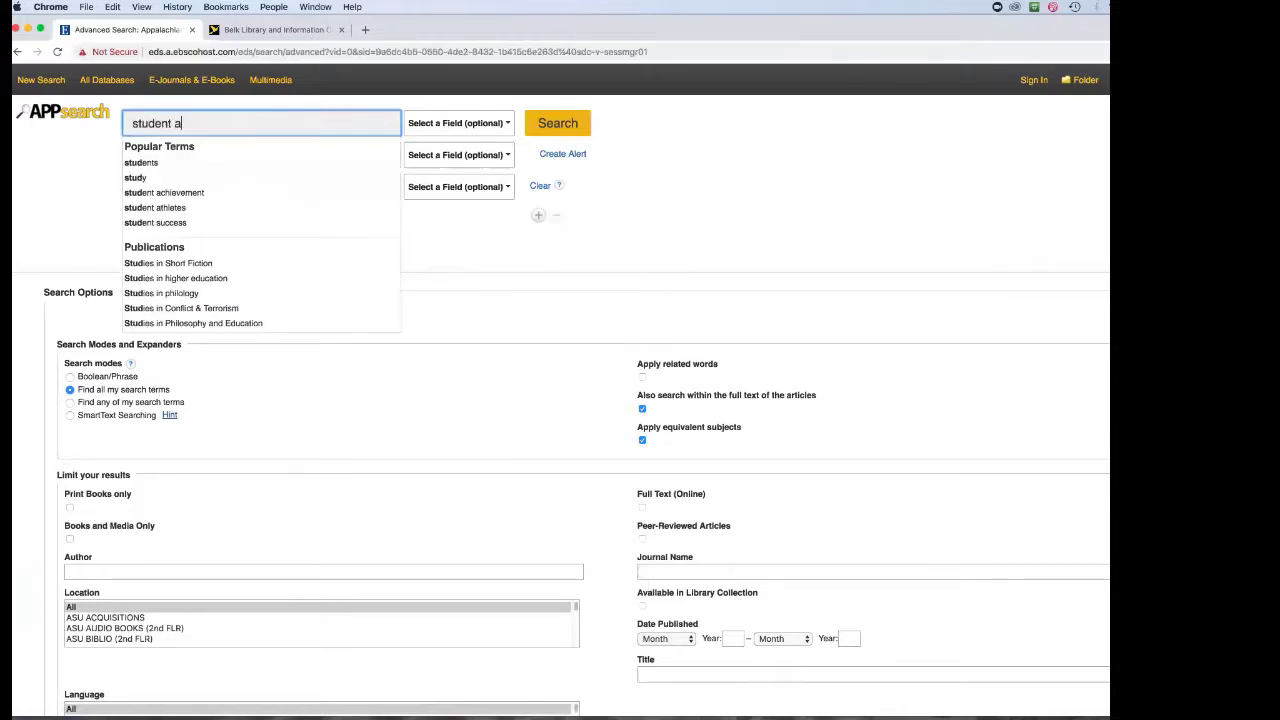
pyautogui.write('ttitudes')
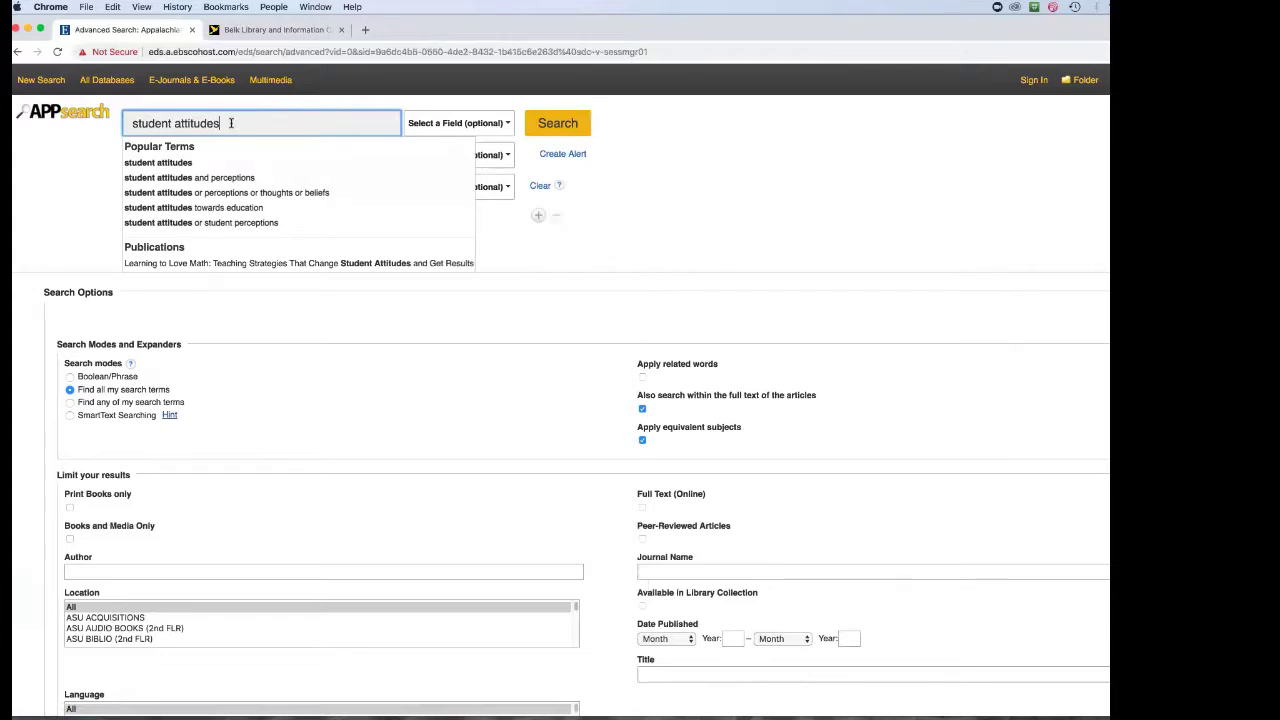
pyautogui.click(191, 154)
pyautogui.write('gr')
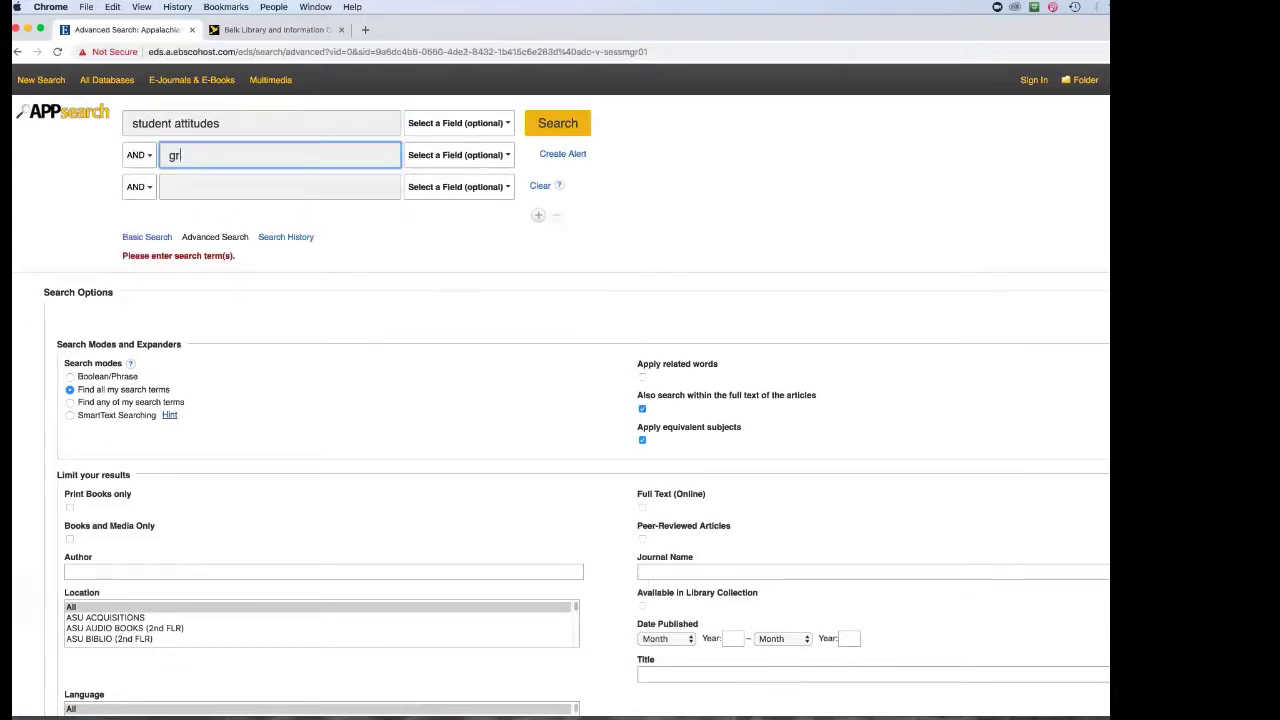
pyautogui.write('oup work')
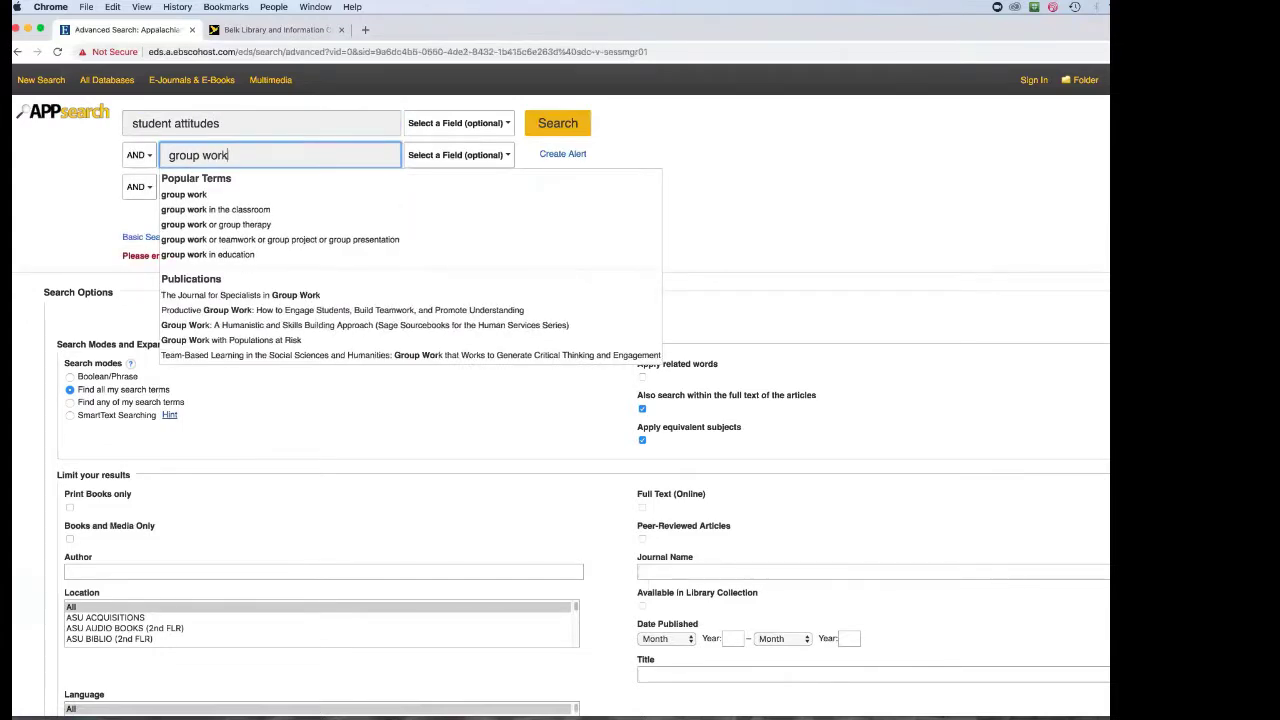
pyautogui.press('Escape')
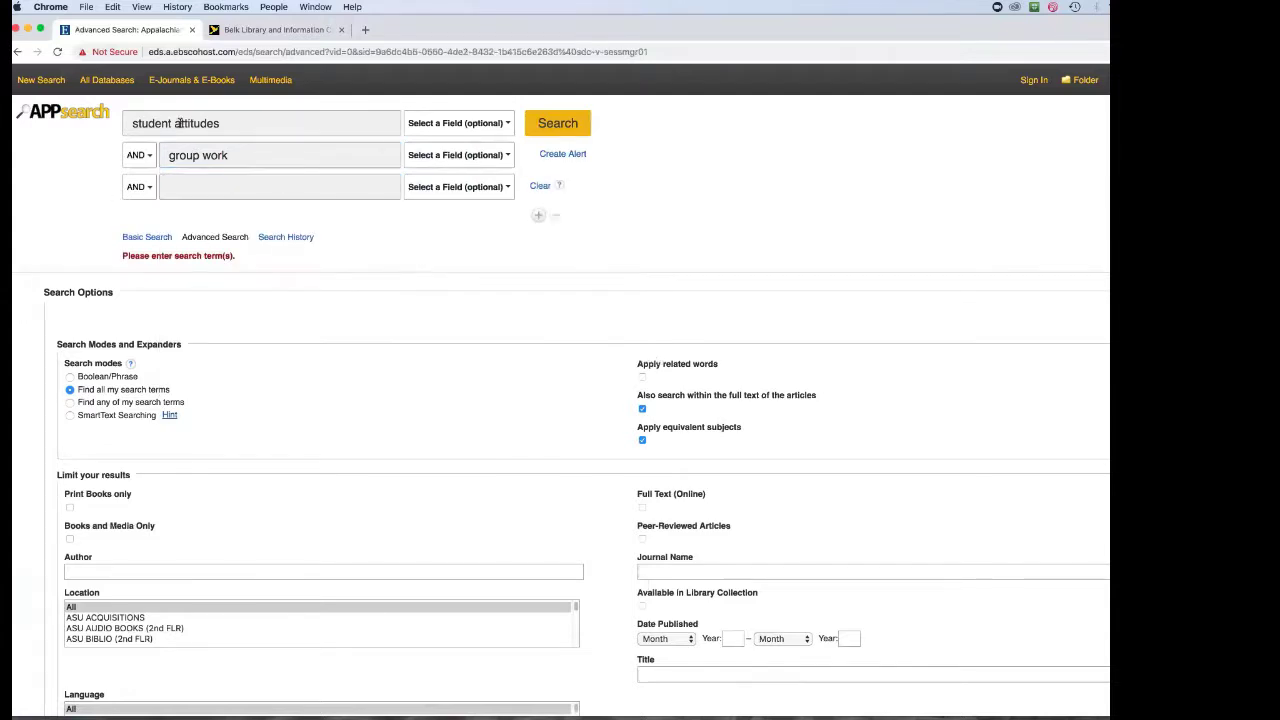
pyautogui.click(201, 185)
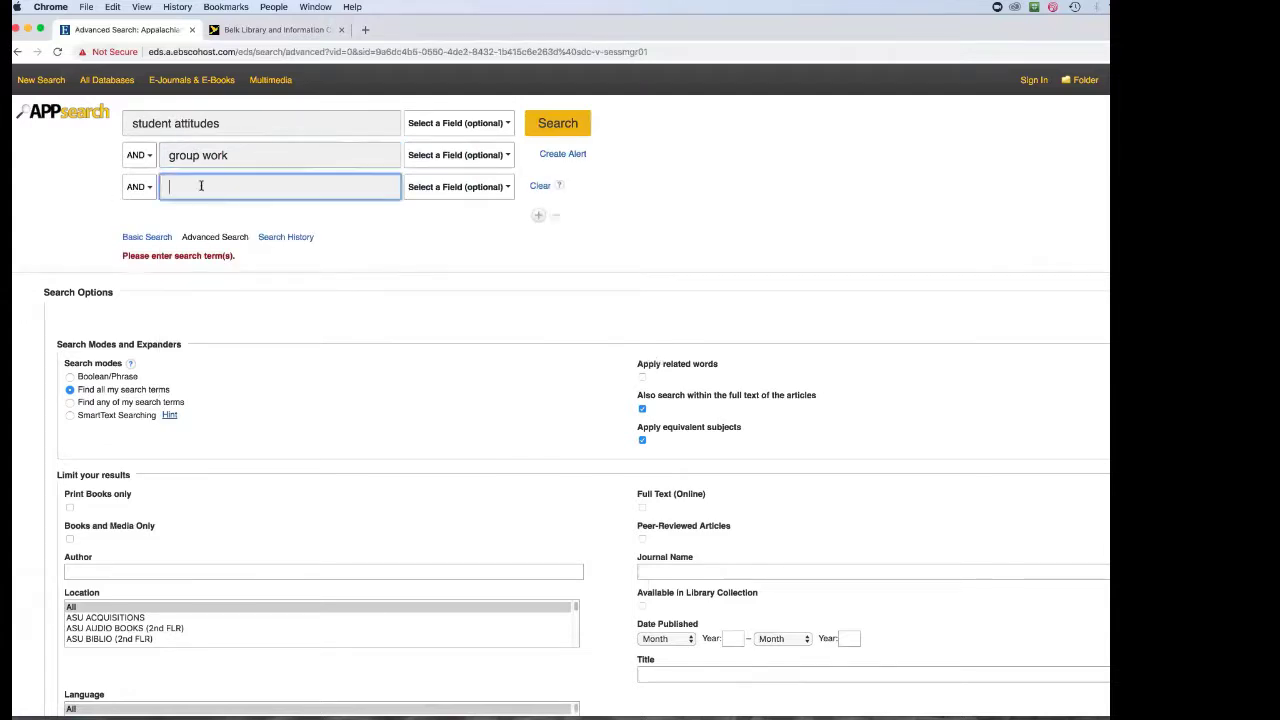
pyautogui.write('higher')
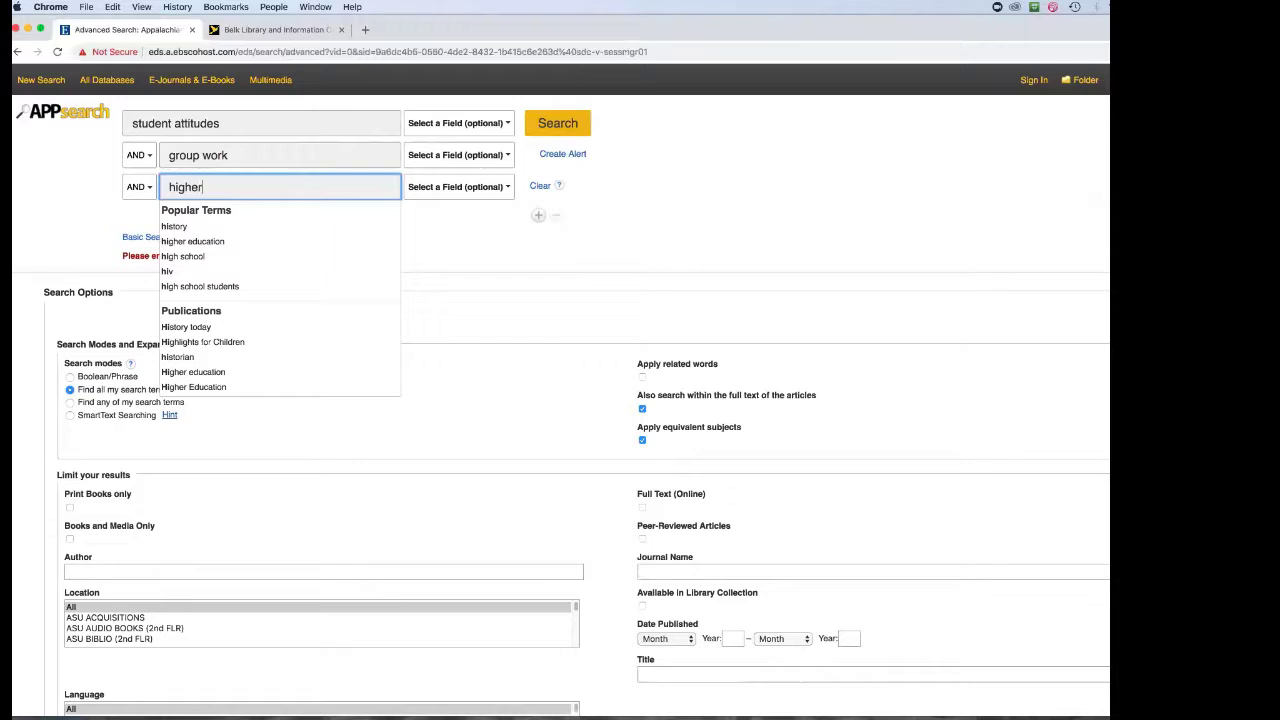
pyautogui.write(' education')
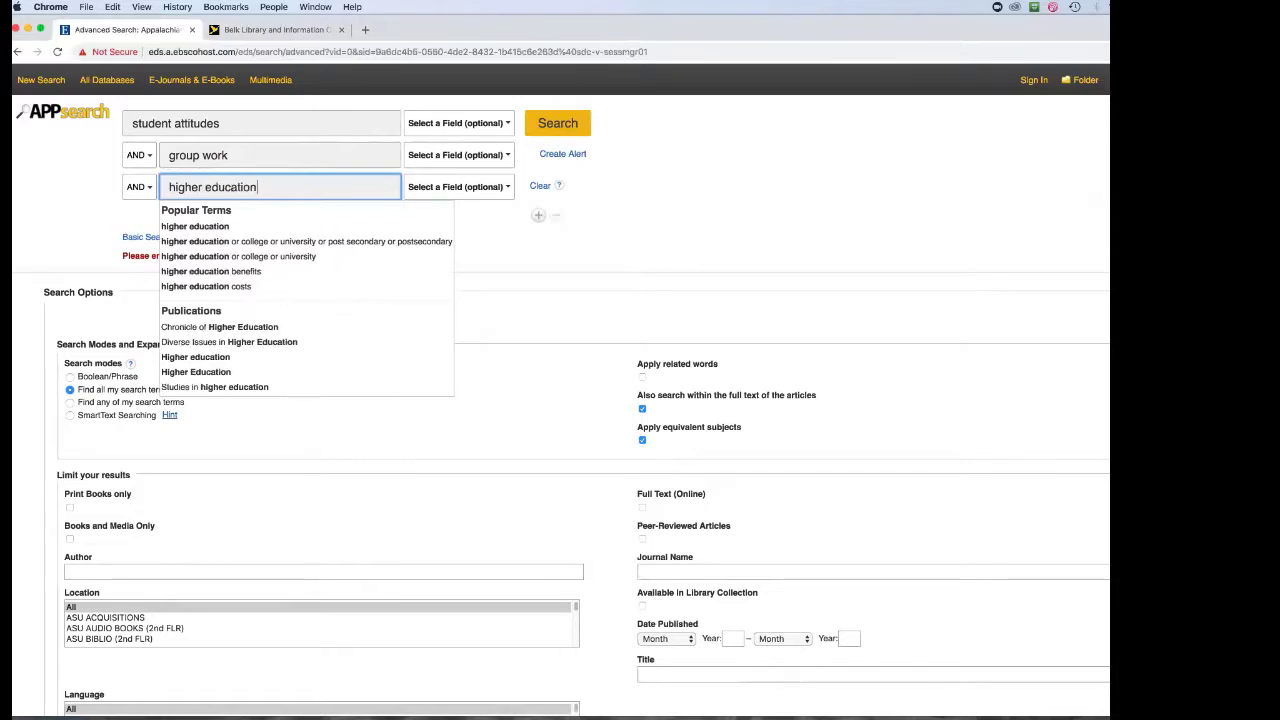
pyautogui.click(213, 226)
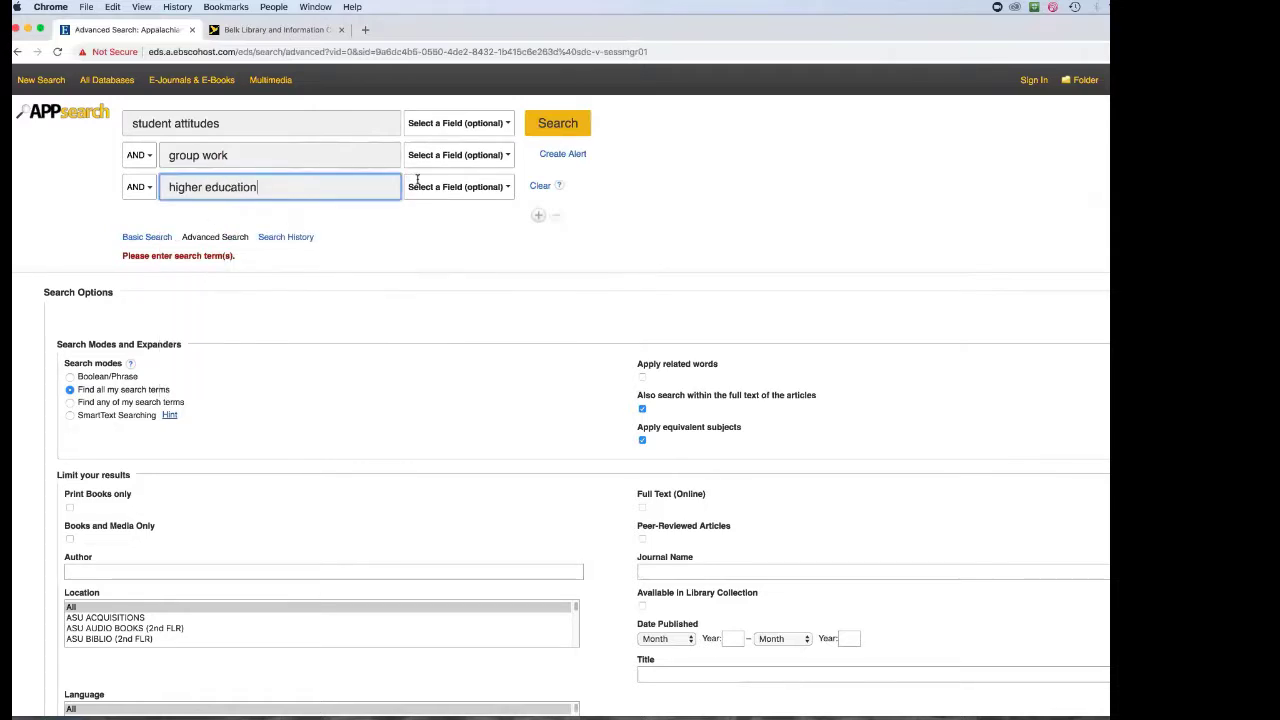
pyautogui.click(559, 124)
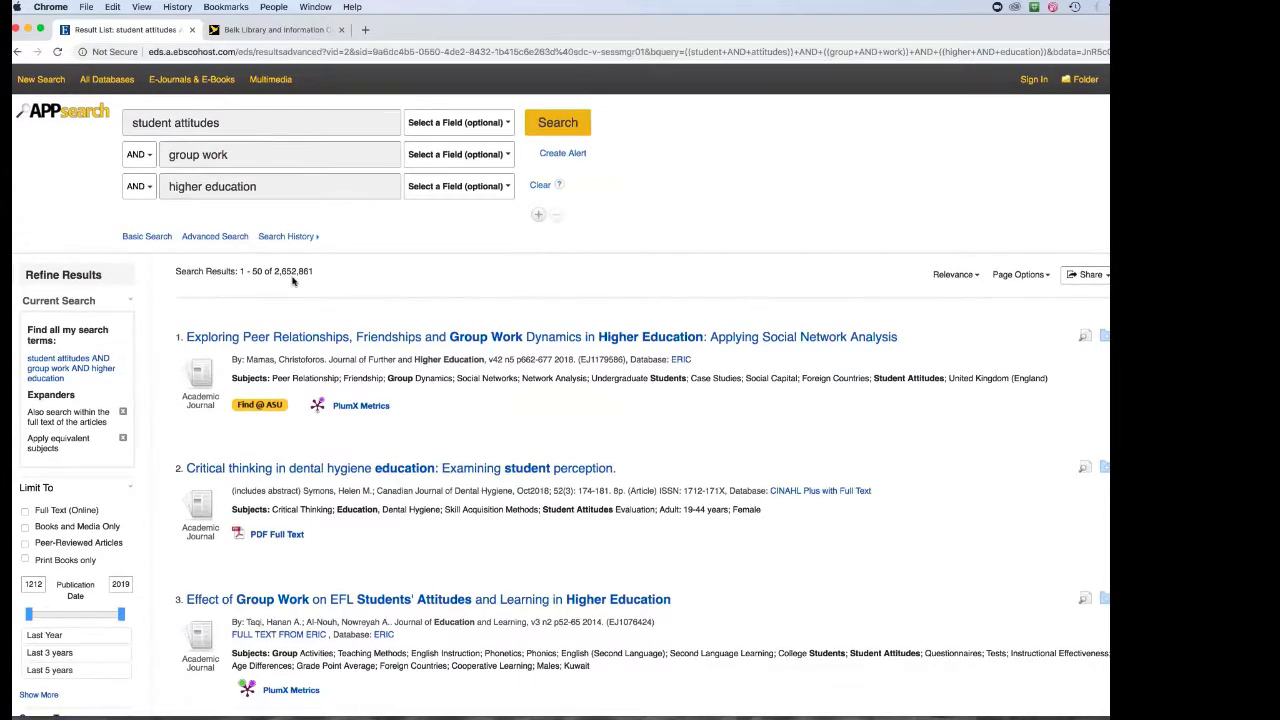
# - Review the 2,652,861 results and the Refine Results panel
pyautogui.scroll(-5, 293, 281)
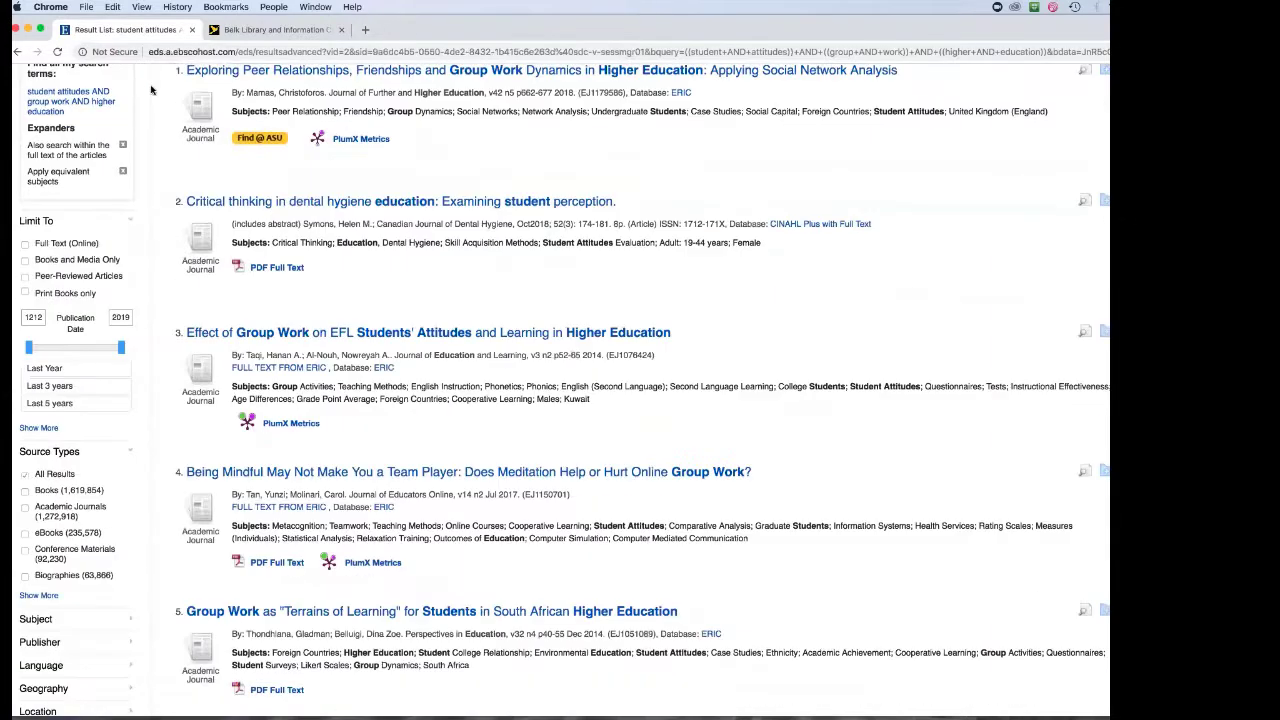
pyautogui.scroll(1, 135, 123)
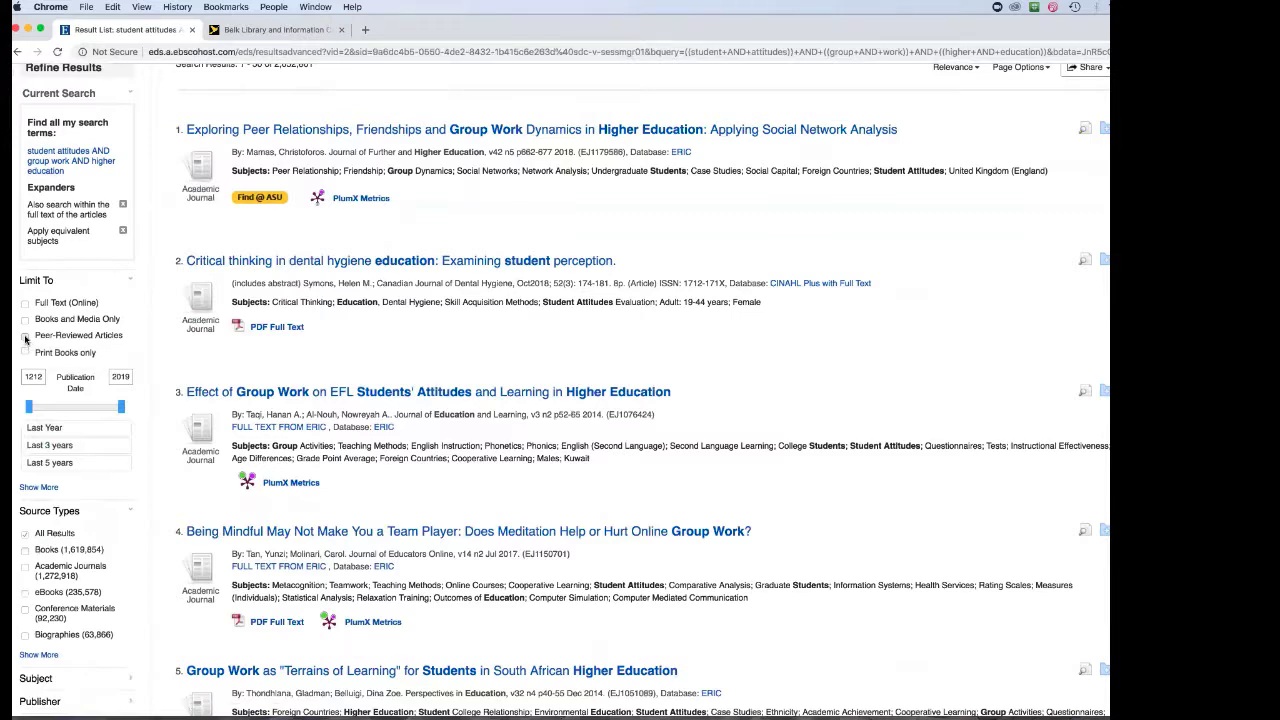
# - Limit results to peer-reviewed articles published 1873–2019
pyautogui.click(26, 337)
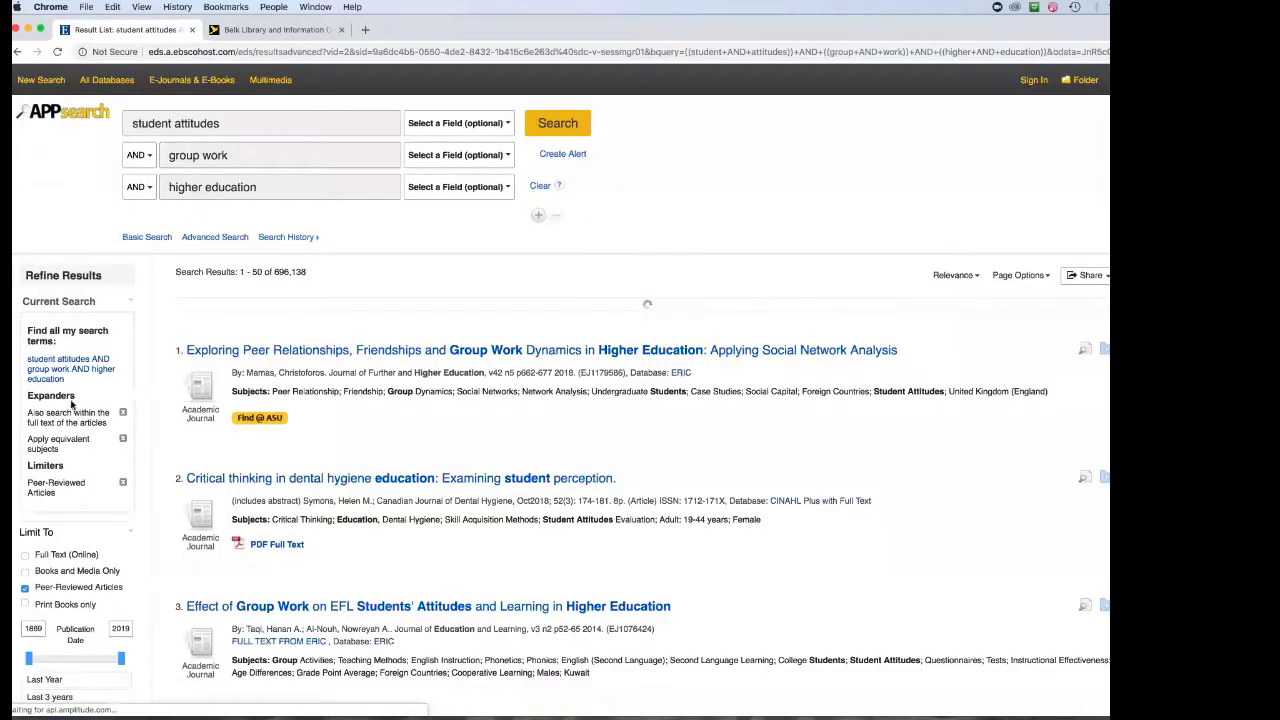
pyautogui.scroll(-3, 72, 400)
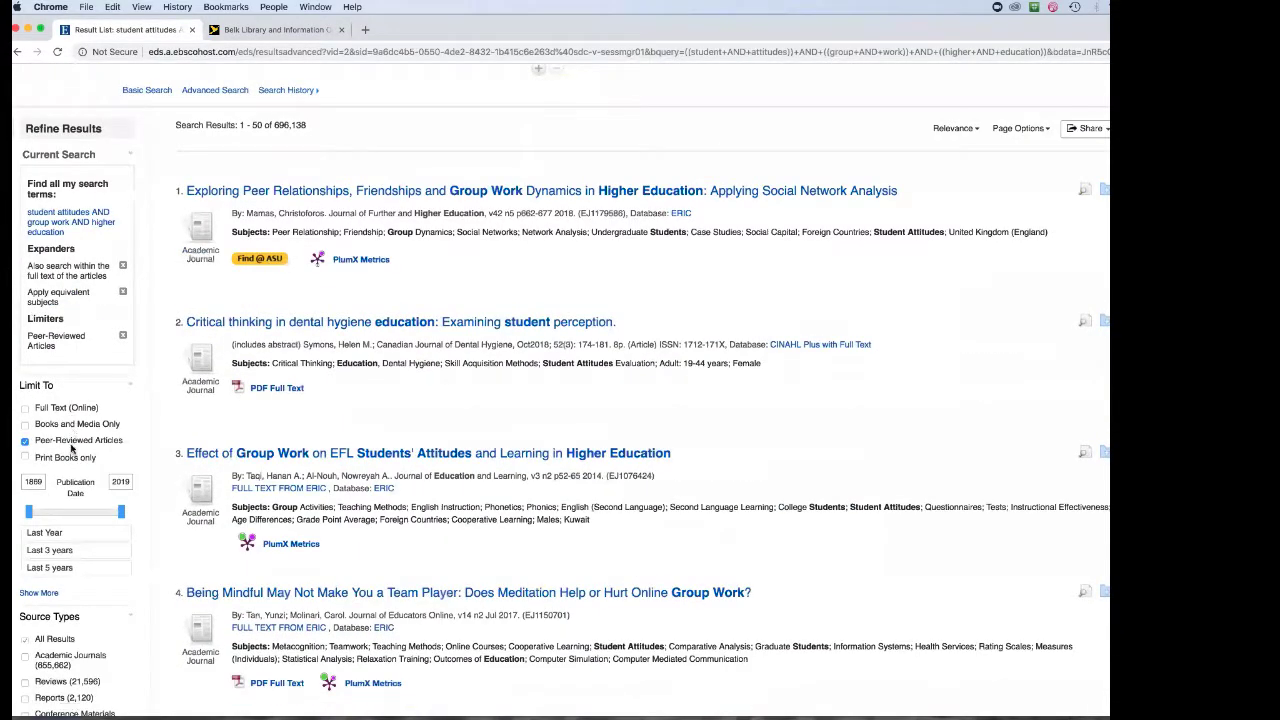
pyautogui.moveTo(29, 514)
pyautogui.mouseDown()
pyautogui.moveTo(100, 518)
pyautogui.moveTo(32, 516)
pyautogui.mouseUp()
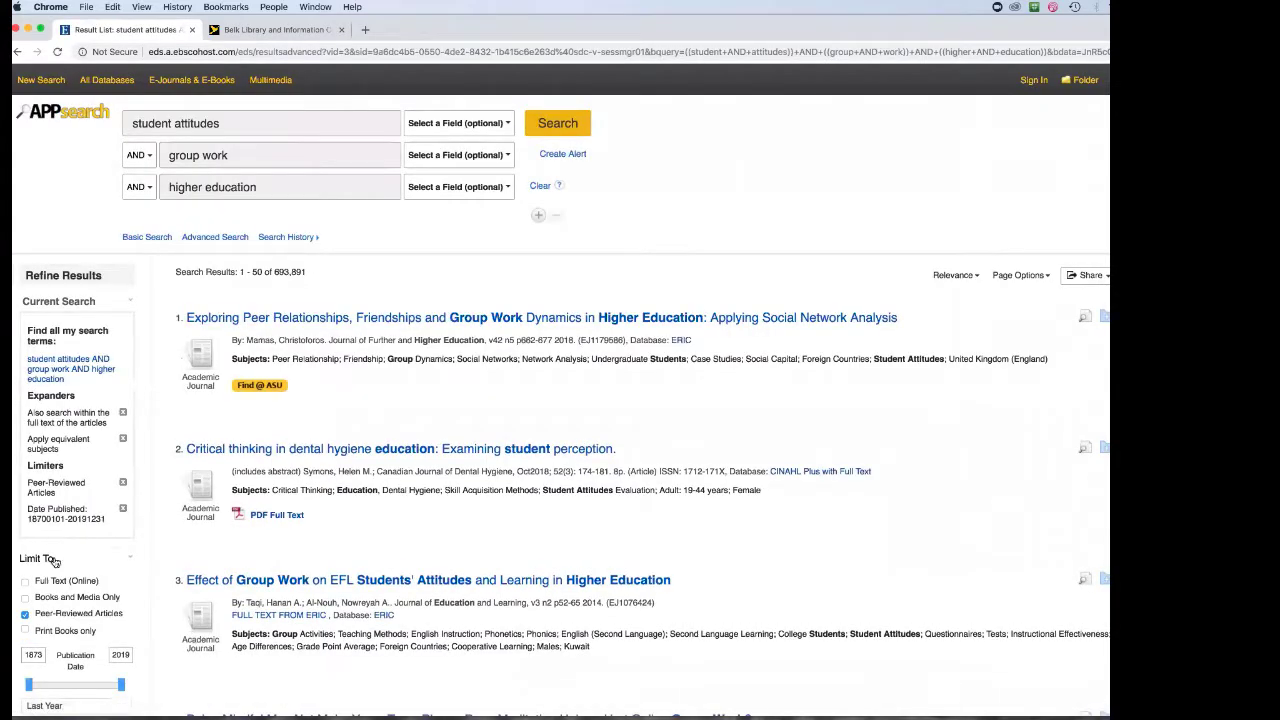
pyautogui.scroll(-2, 60, 566)
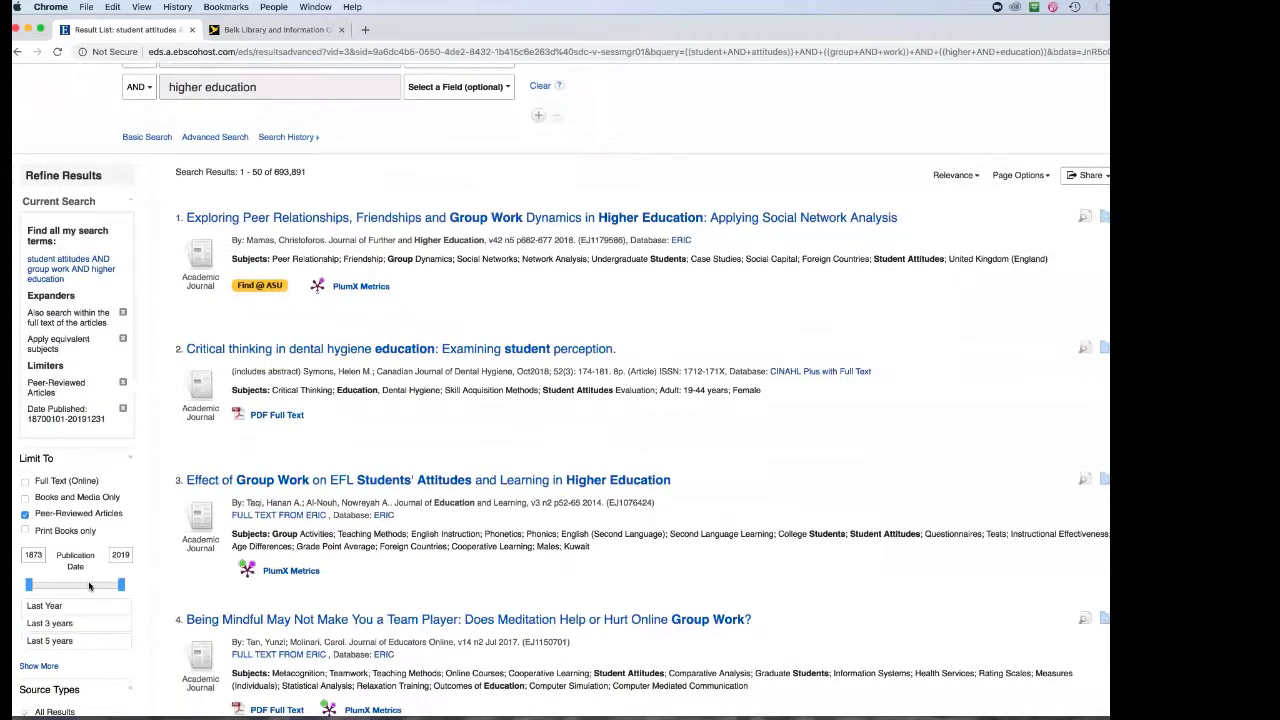
pyautogui.scroll(-5, 89, 586)
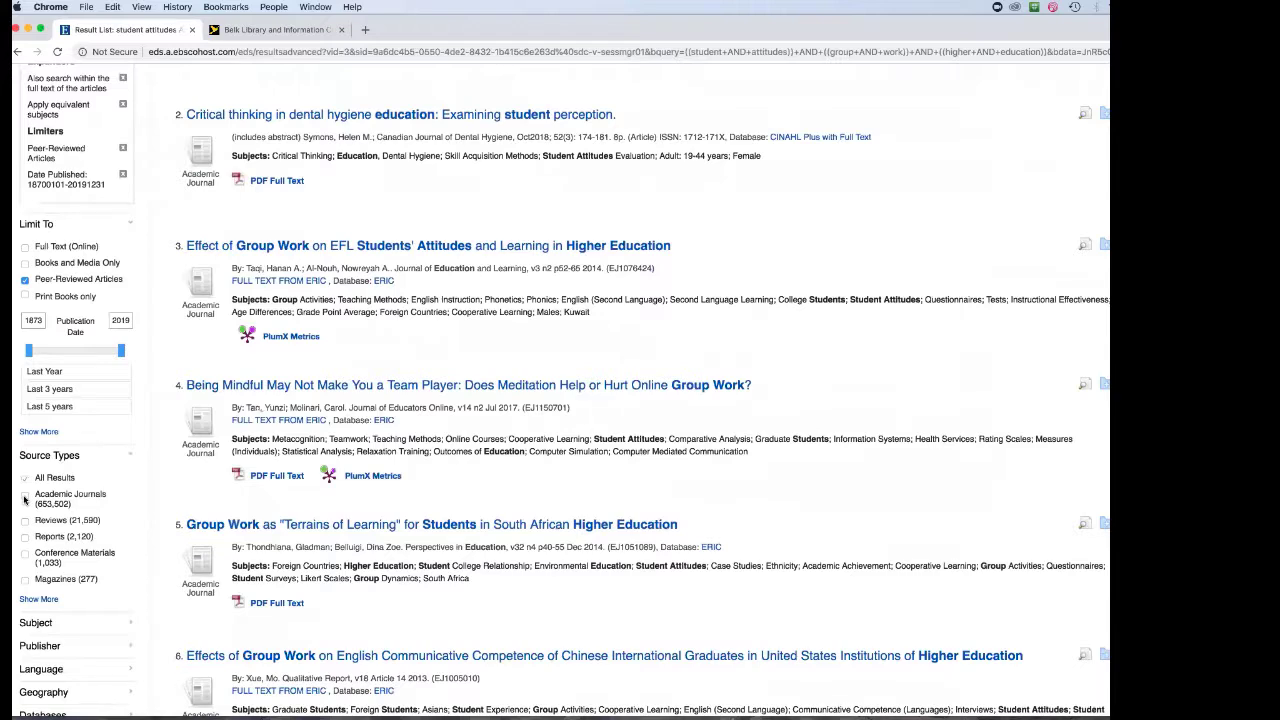
pyautogui.scroll(5, 280, 300)
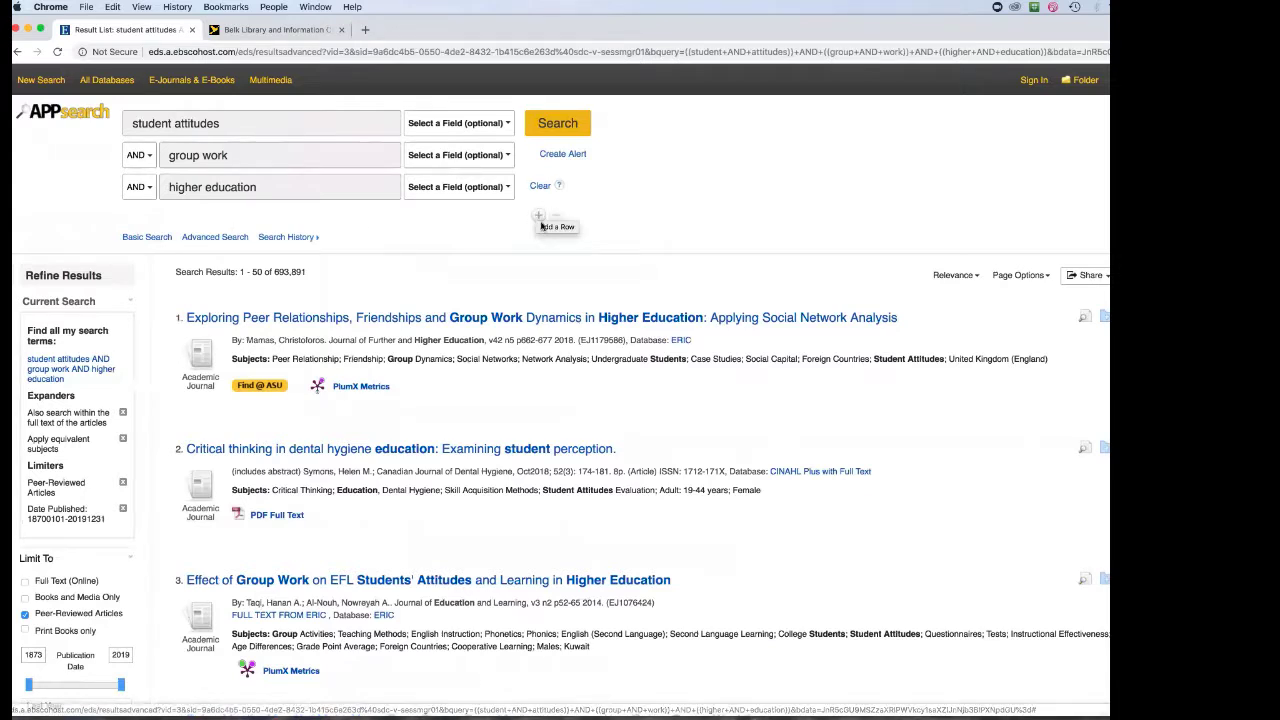
# - Add 'business' as a fourth AND term and rerun the search
pyautogui.click(538, 219)
pyautogui.write('business')
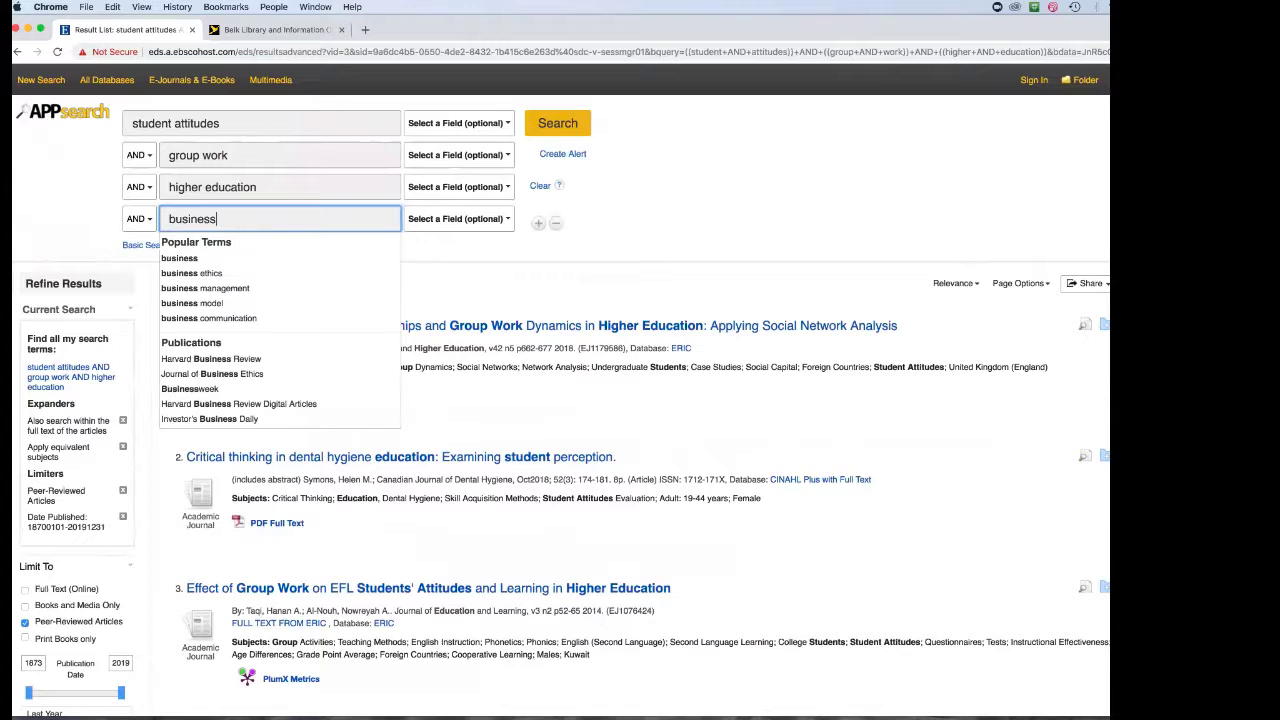
pyautogui.click(549, 130)
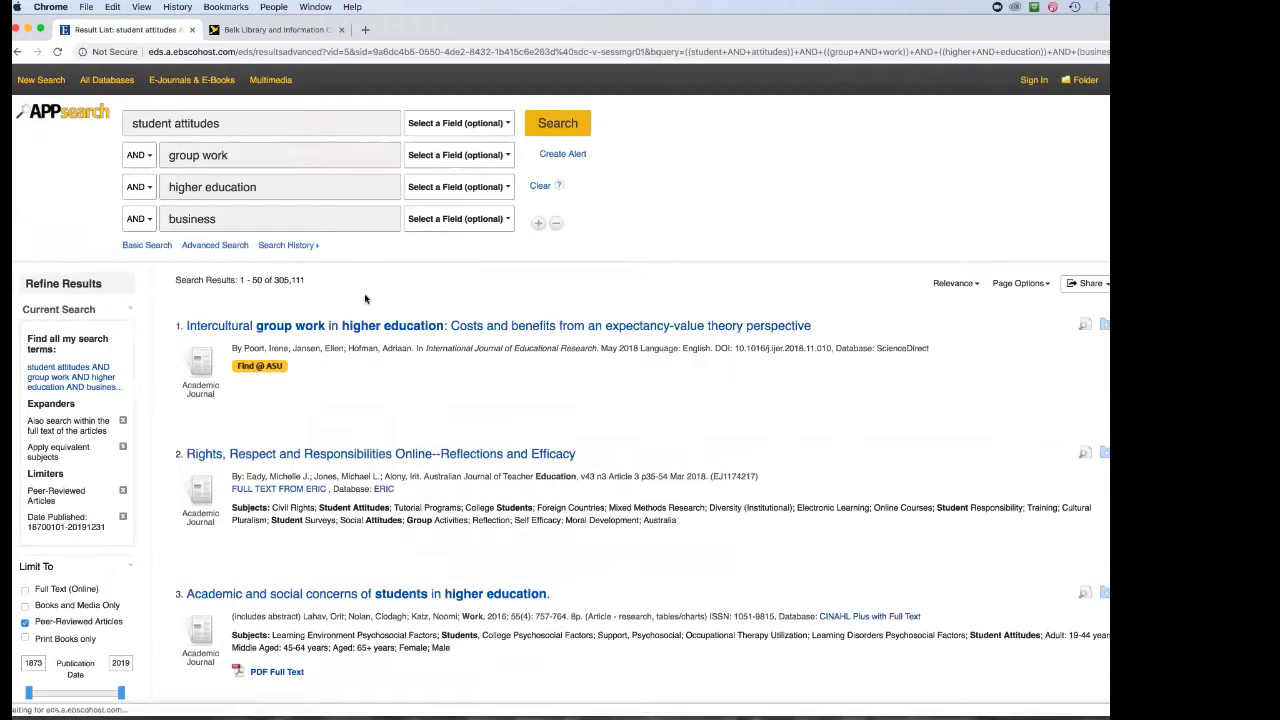
pyautogui.scroll(-2, 364, 298)
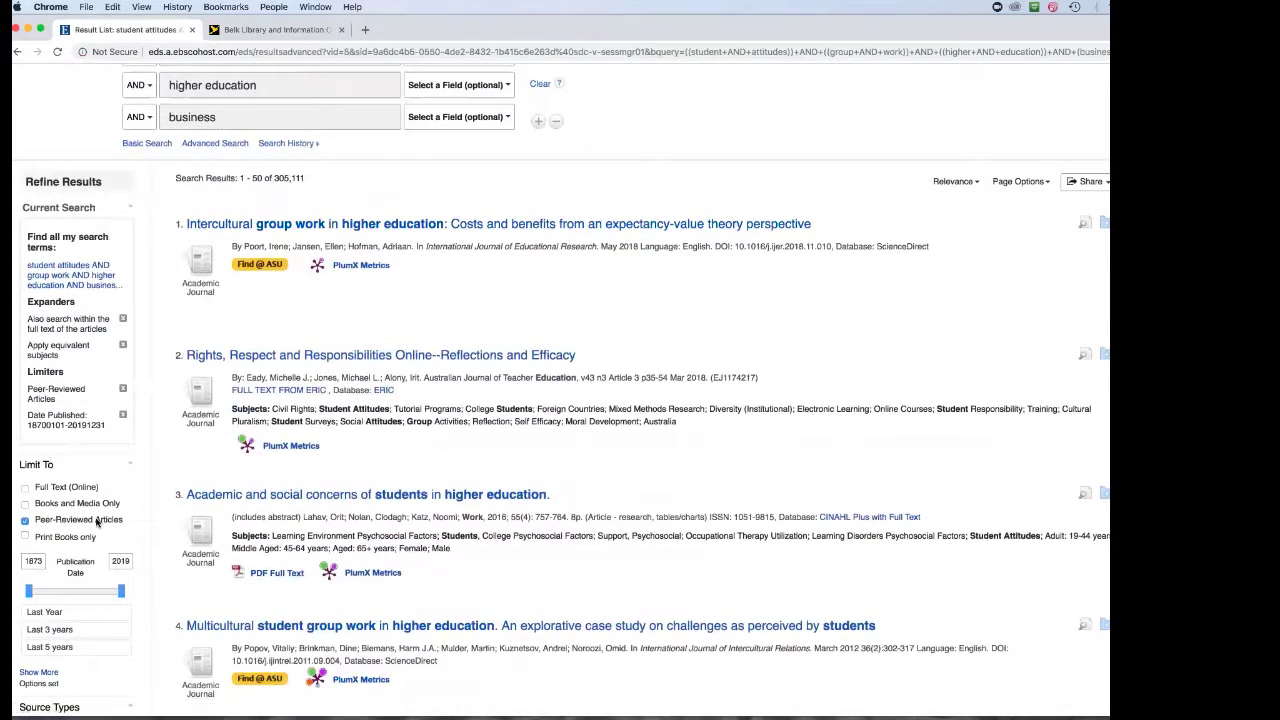
pyautogui.scroll(-1, 92, 516)
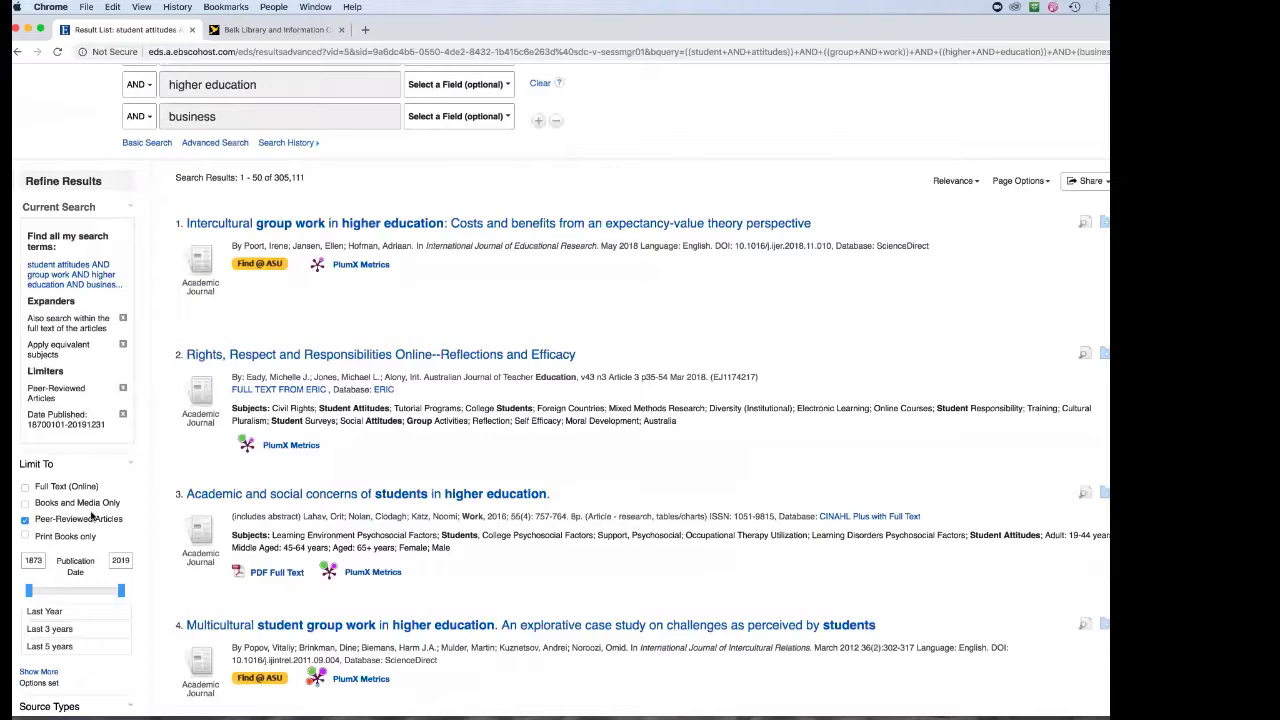
pyautogui.scroll(-6, 92, 516)
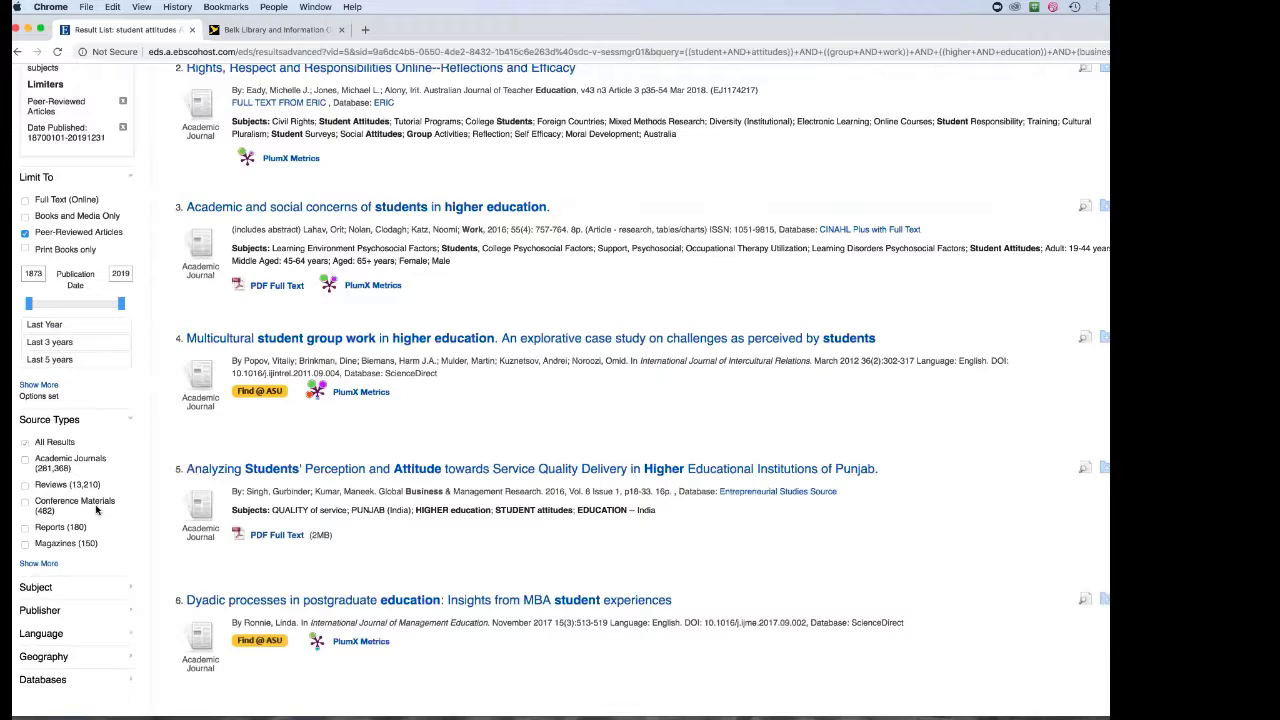
pyautogui.scroll(4, 395, 468)
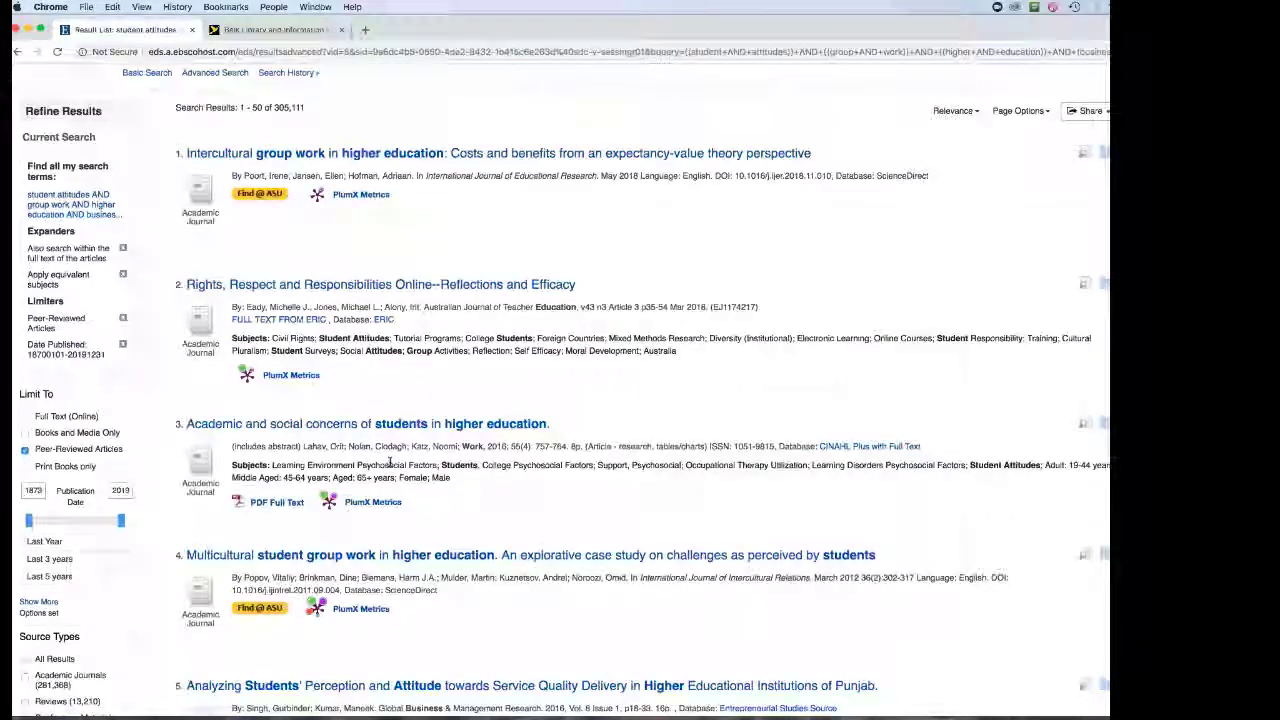
pyautogui.scroll(2, 390, 462)
pyautogui.scroll(-5, 390, 464)
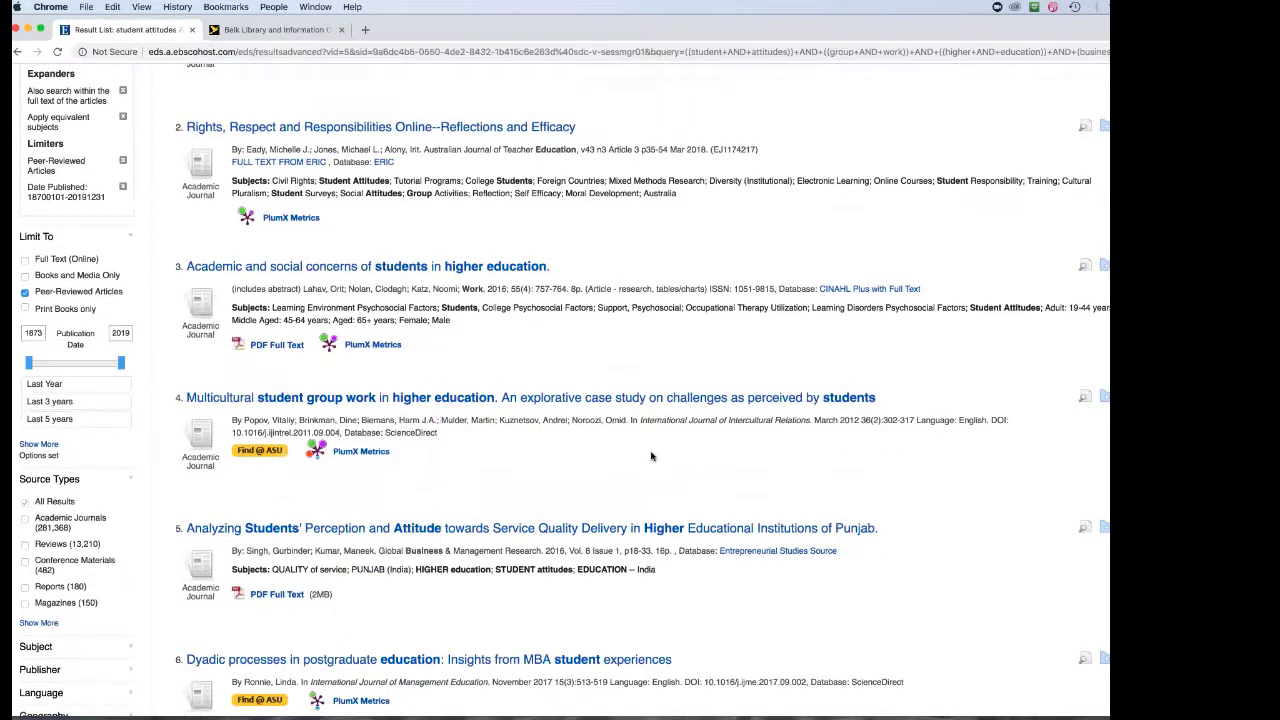
pyautogui.scroll(-1, 651, 456)
pyautogui.scroll(10, 651, 456)
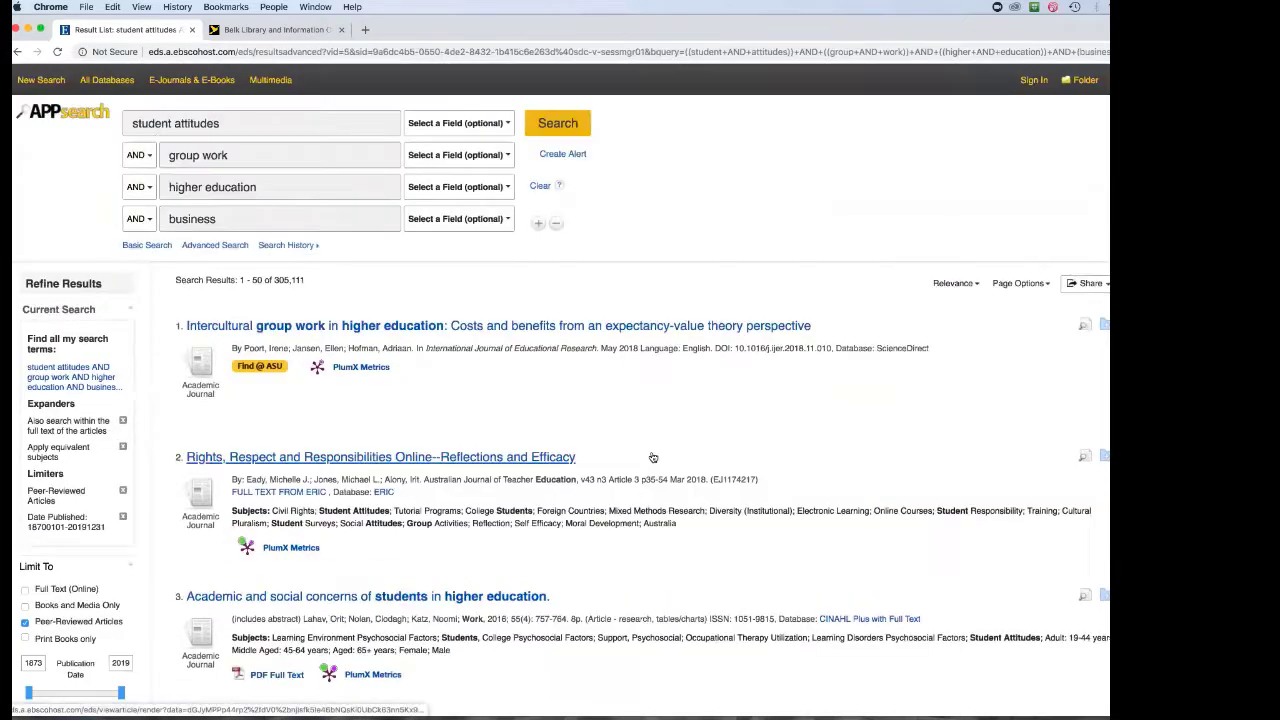
pyautogui.scroll(-5, 620, 374)
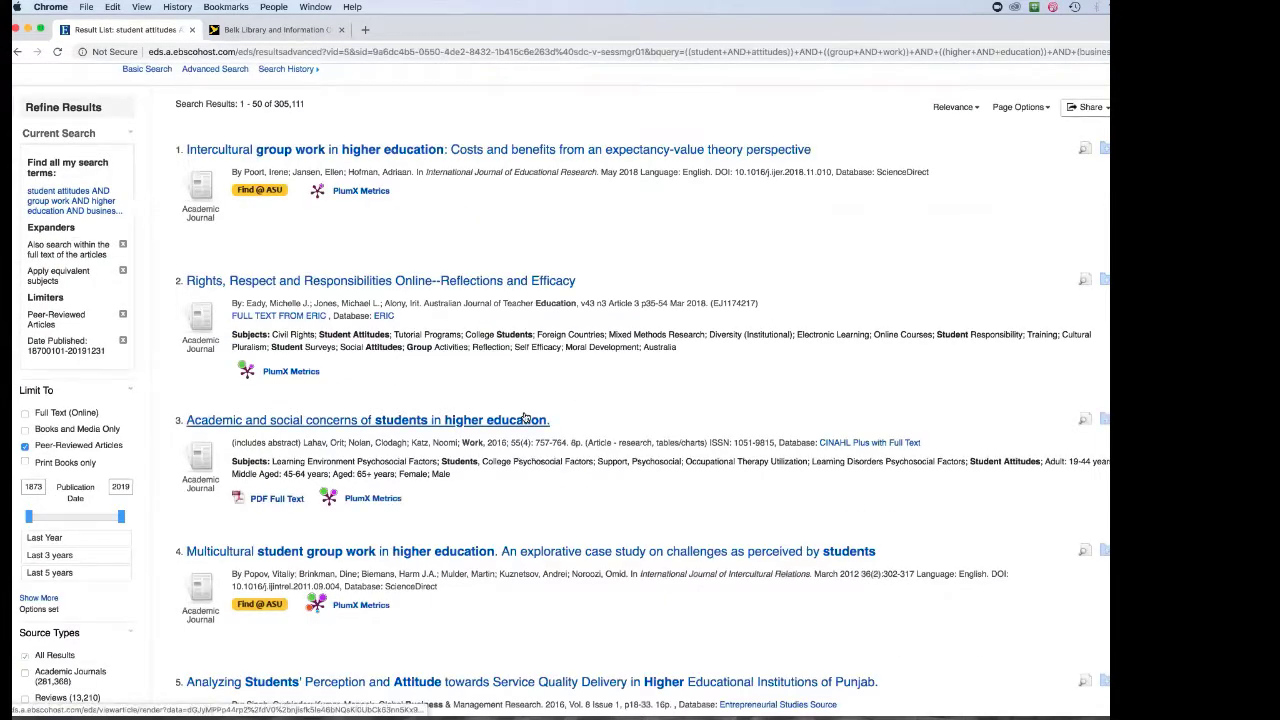
# - Open result 3, 'Academic and social concerns of students in higher education'
pyautogui.click(525, 418)
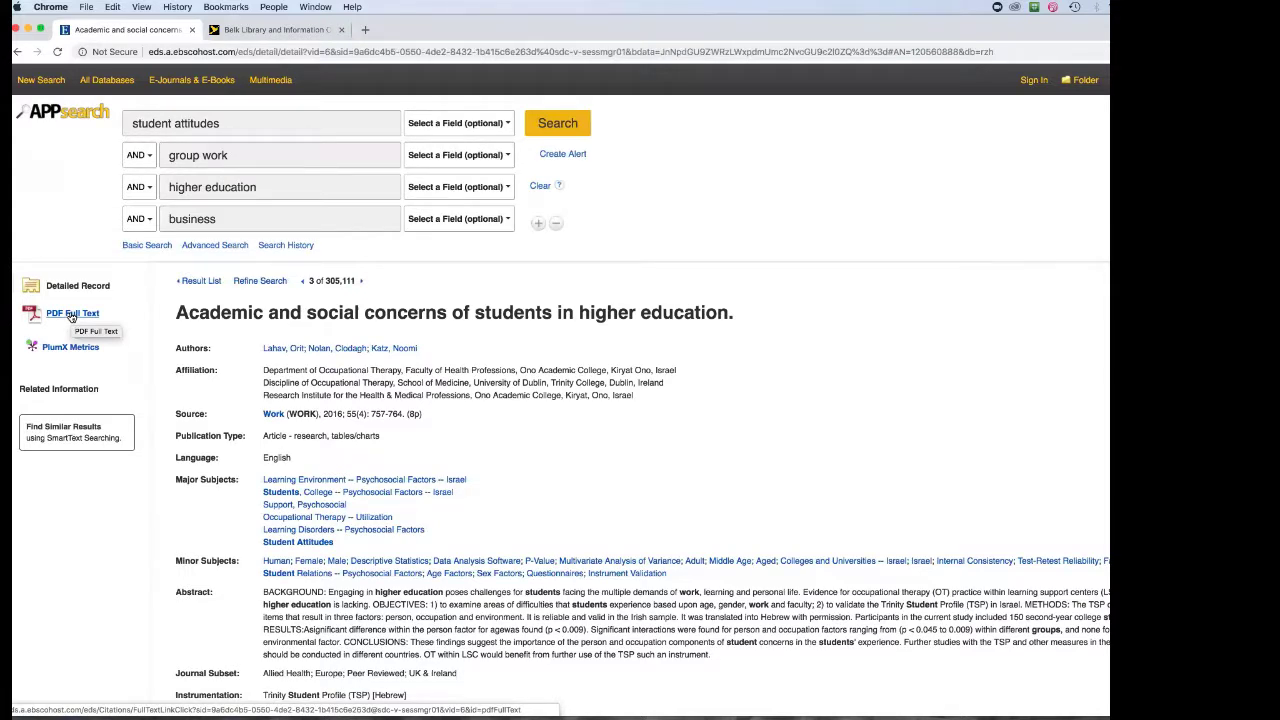
# - View the article's PDF full text and its APA, MLA, Harvard and Chicago citations
pyautogui.click(72, 315)
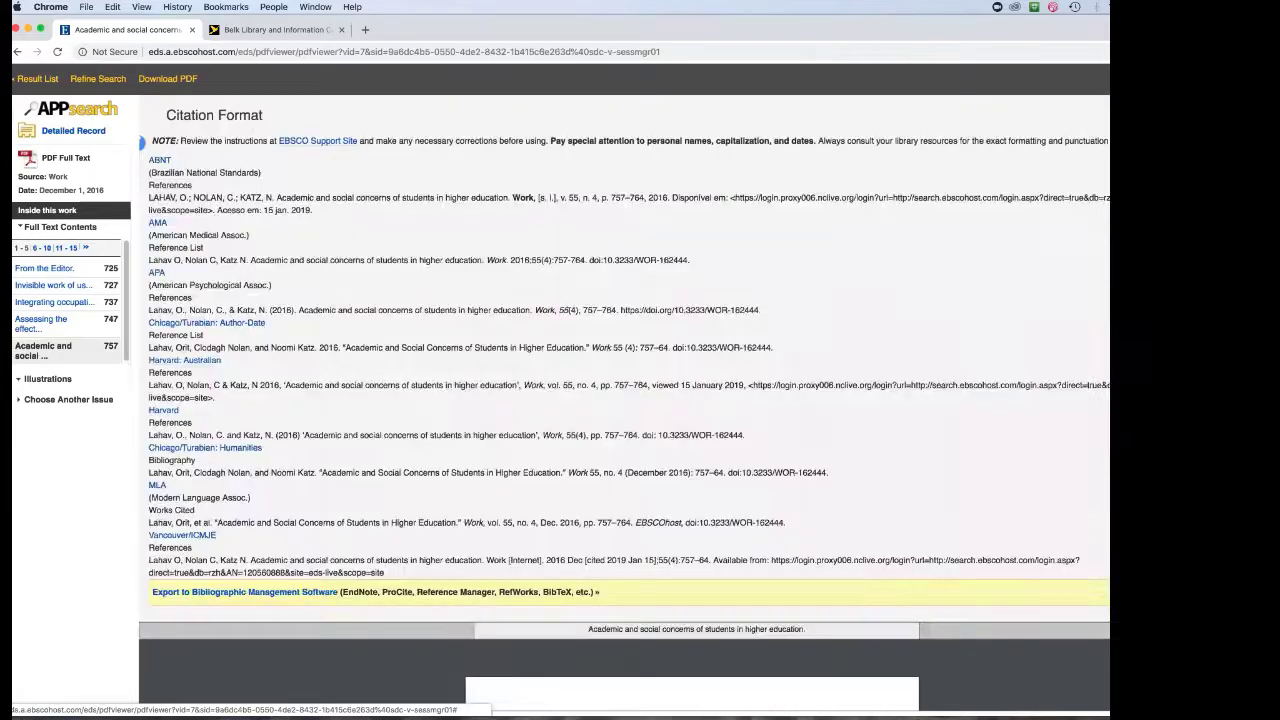
pyautogui.scroll(-3, 630, 215)
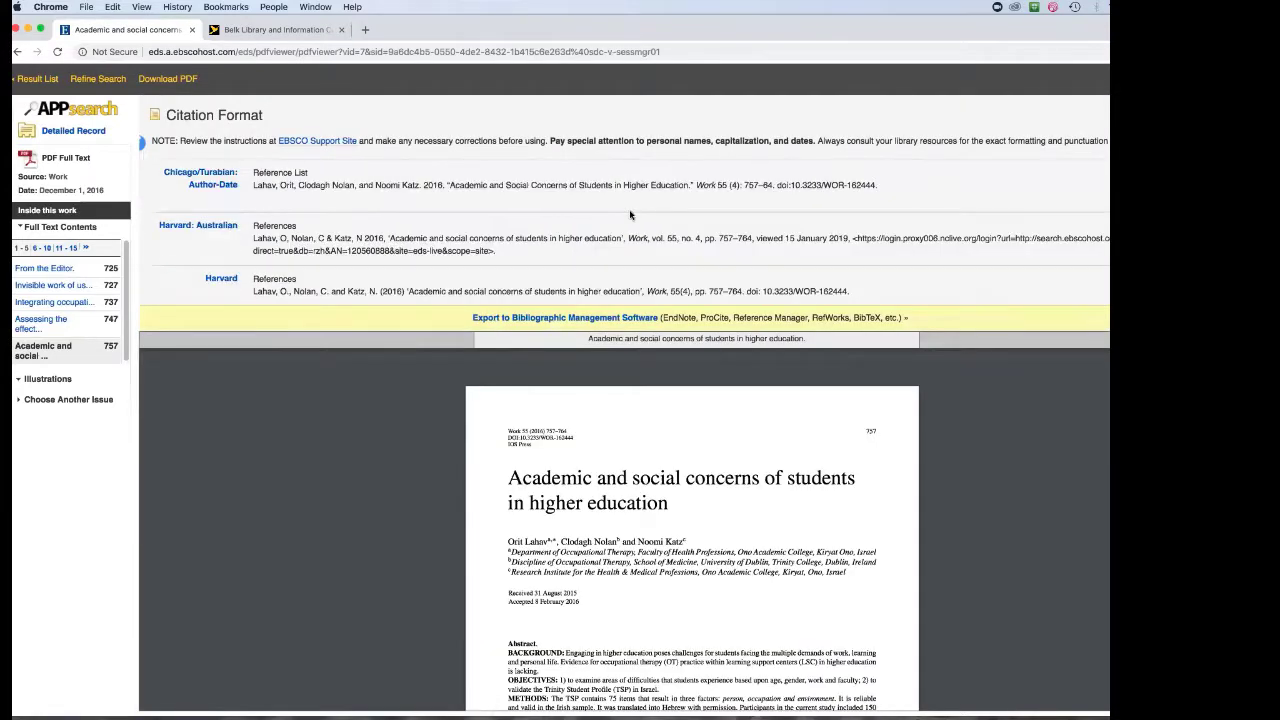
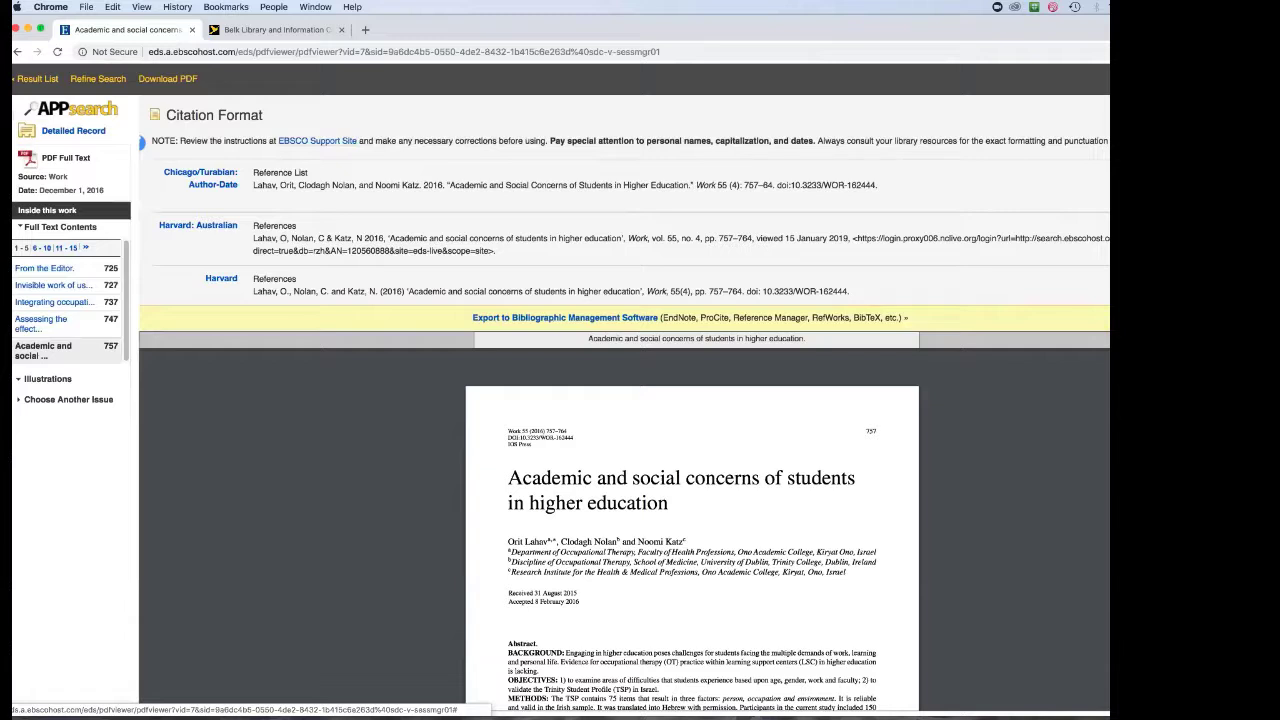
# - Review the AMA and APA citation entries, then return to the article's Detailed Record
pyautogui.scroll(3, 894, 240)
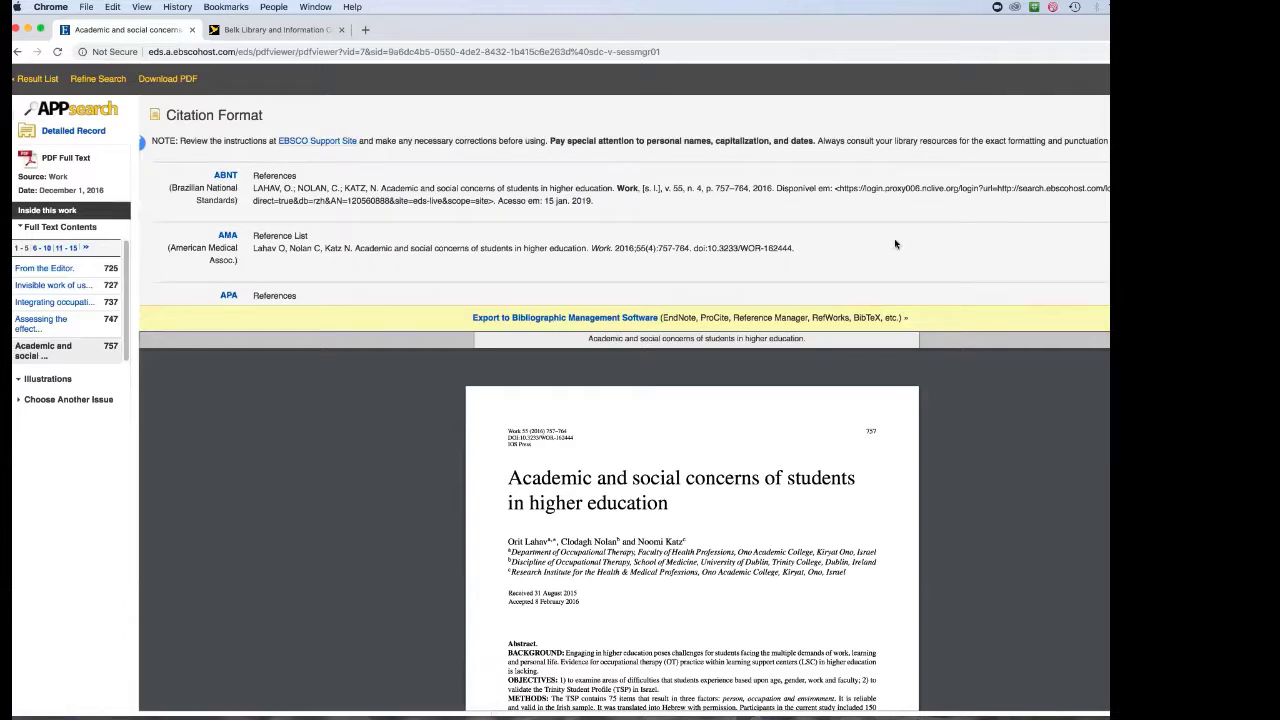
pyautogui.scroll(-1, 580, 296)
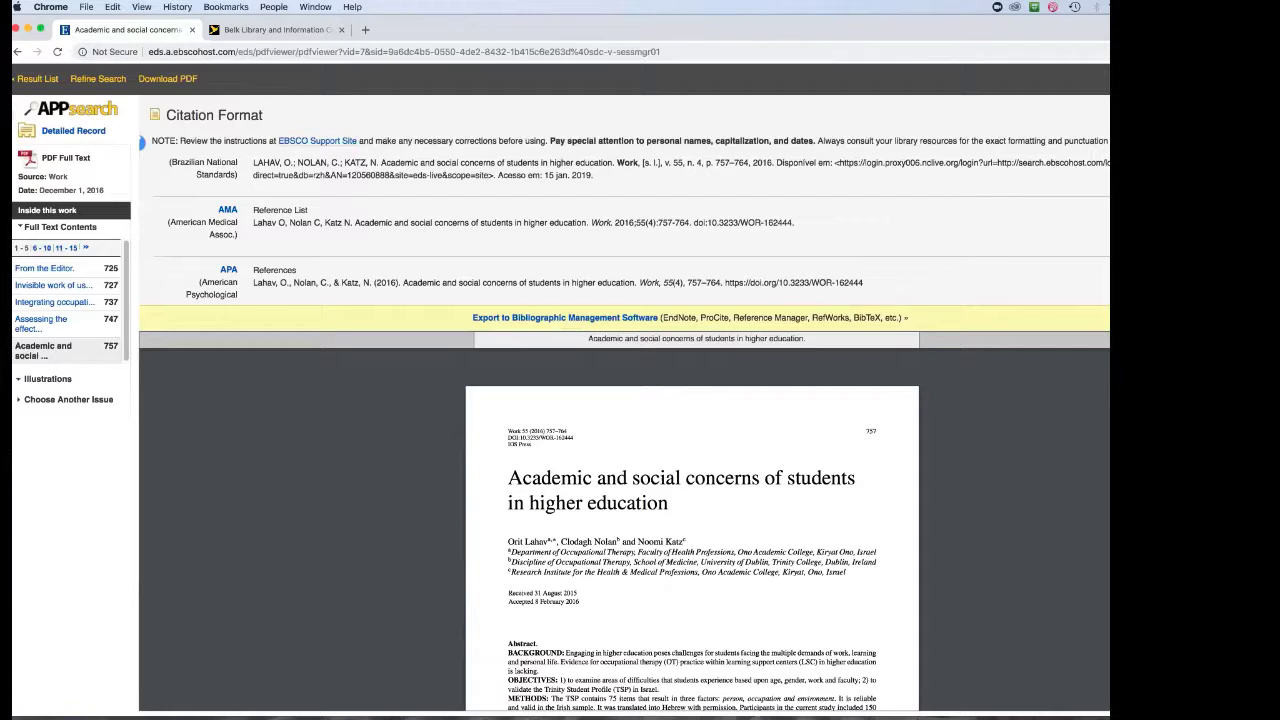
pyautogui.click(15, 53)
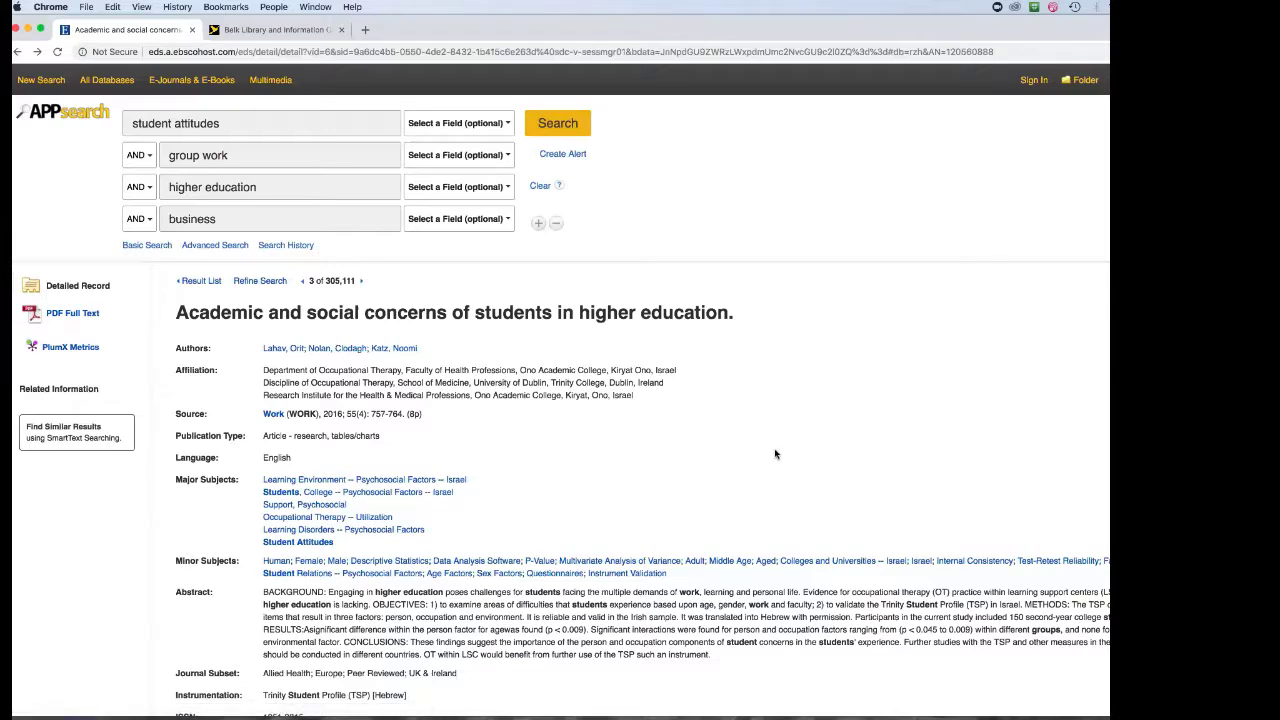
# - Skim the 'Academic and social concerns' record, then return to the 305,111 peer-reviewed results
pyautogui.scroll(-2, 778, 454)
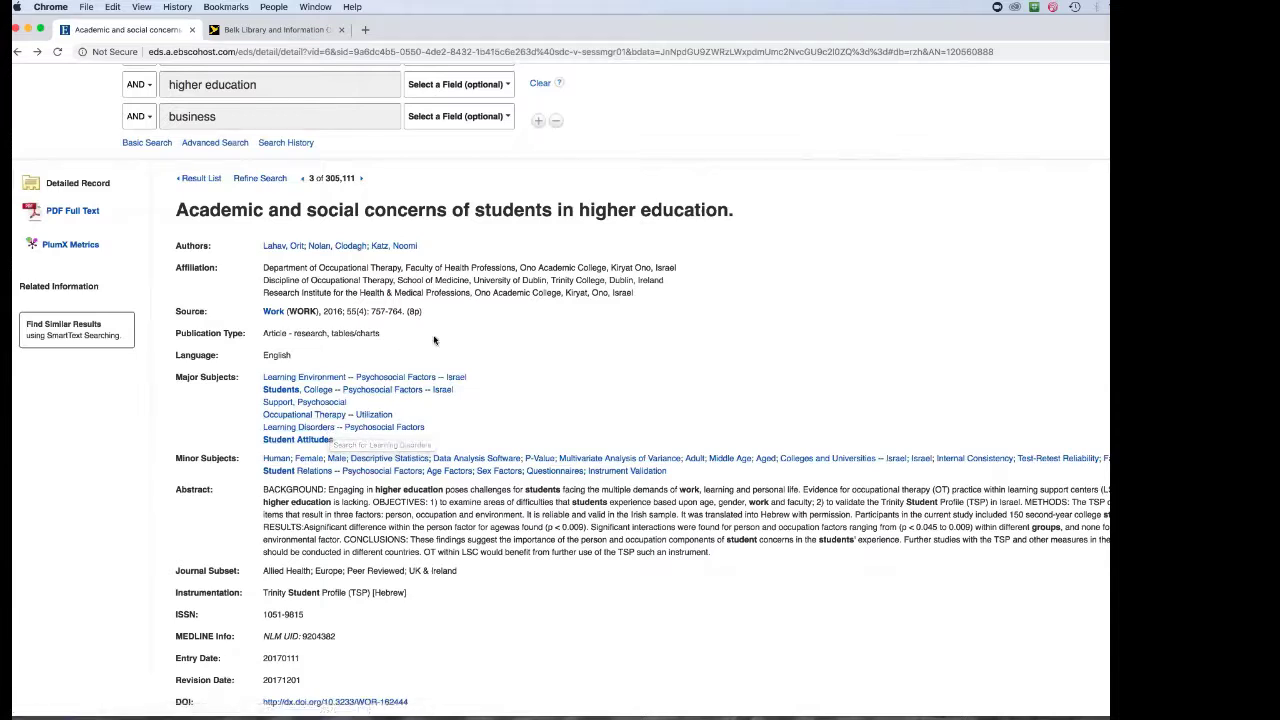
pyautogui.scroll(2, 430, 335)
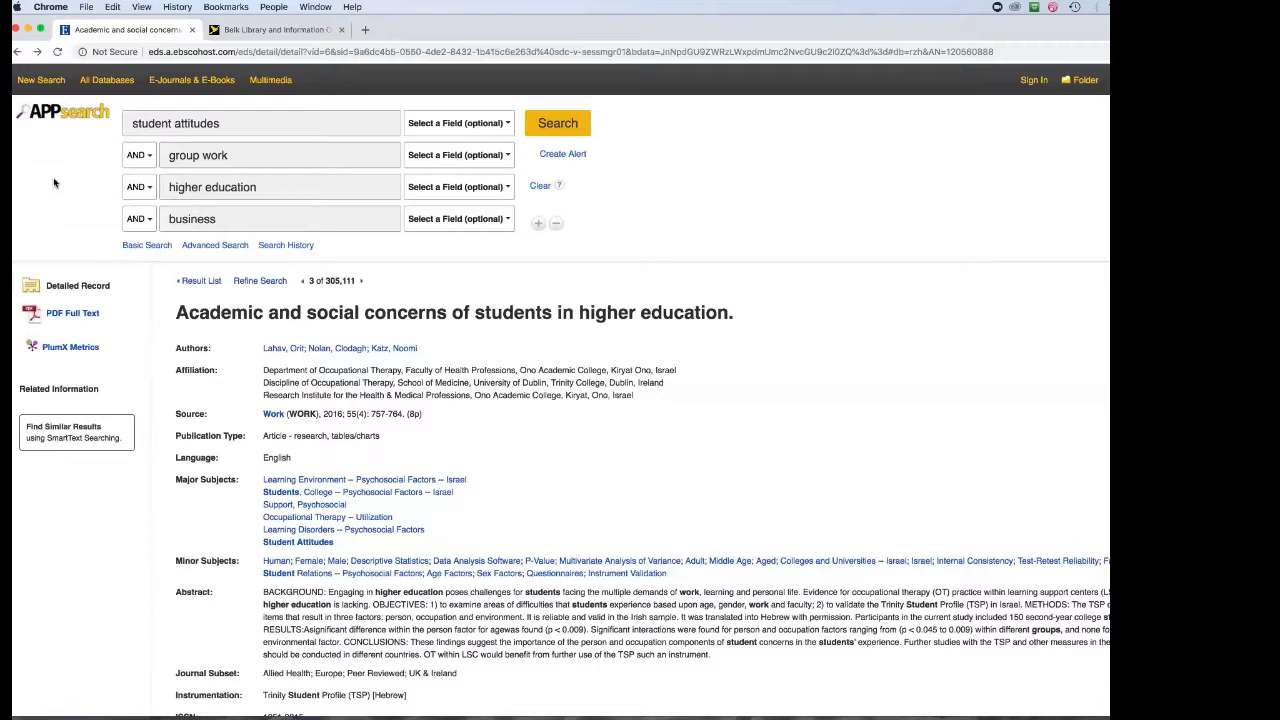
pyautogui.click(17, 51)
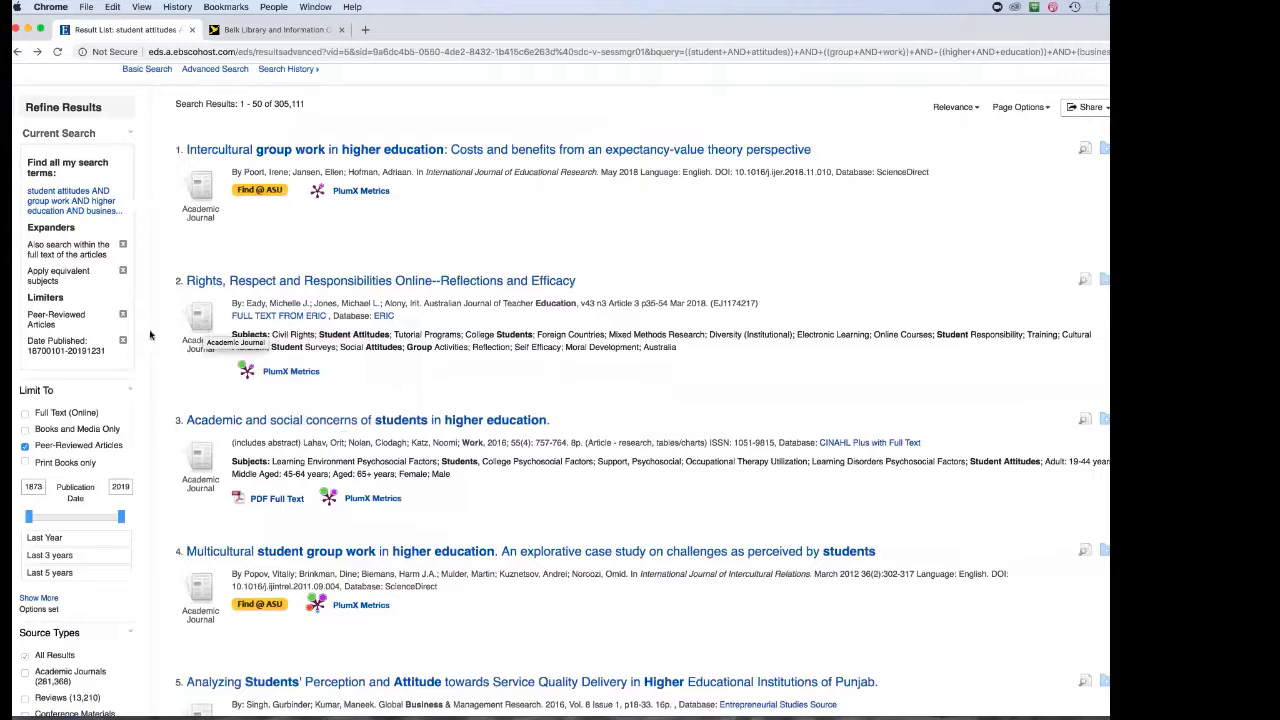
# - Remove the Peer-Reviewed limit to get 1,961,670 results, then go to the Belk Library homepage
pyautogui.click(25, 447)
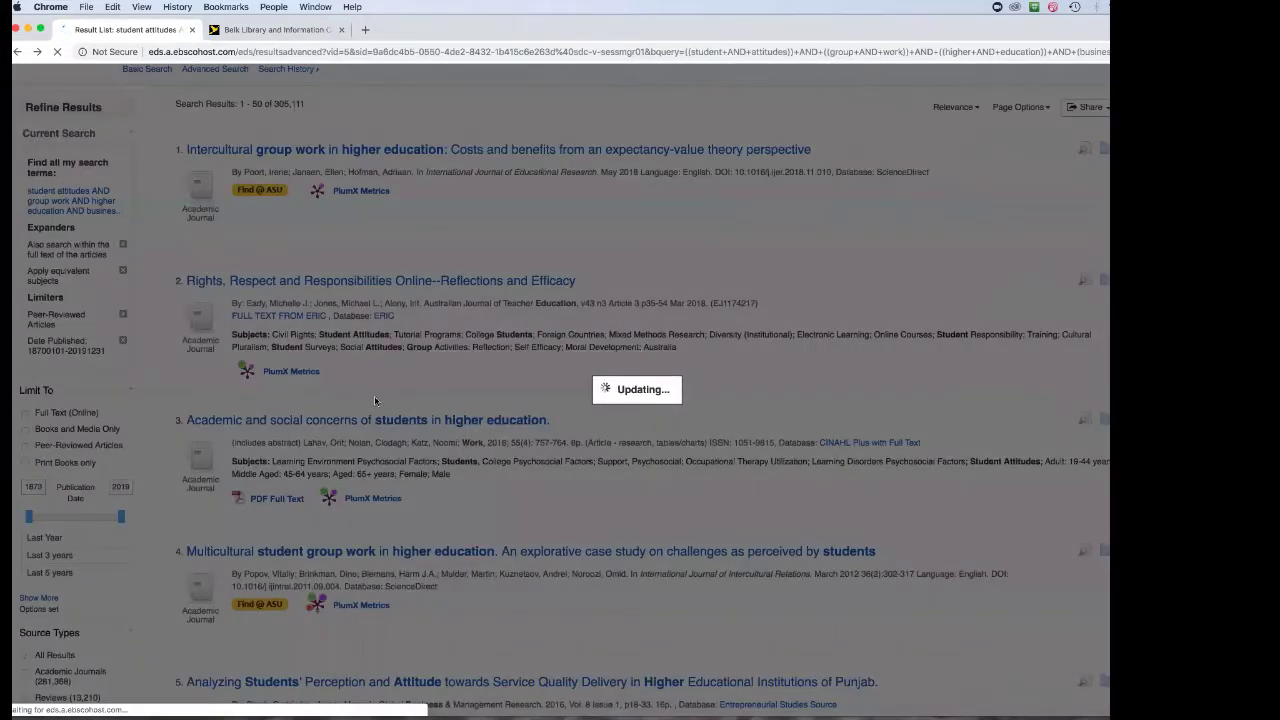
pyautogui.scroll(-15, 375, 401)
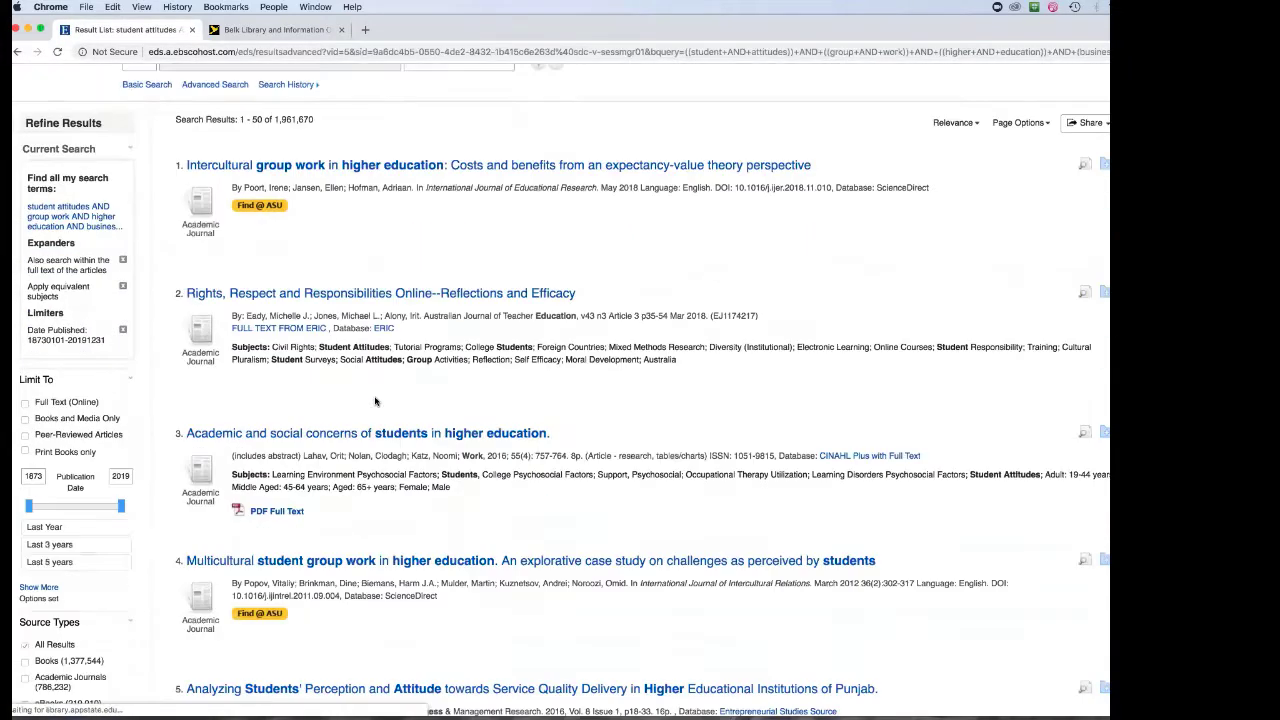
pyautogui.scroll(20, 375, 401)
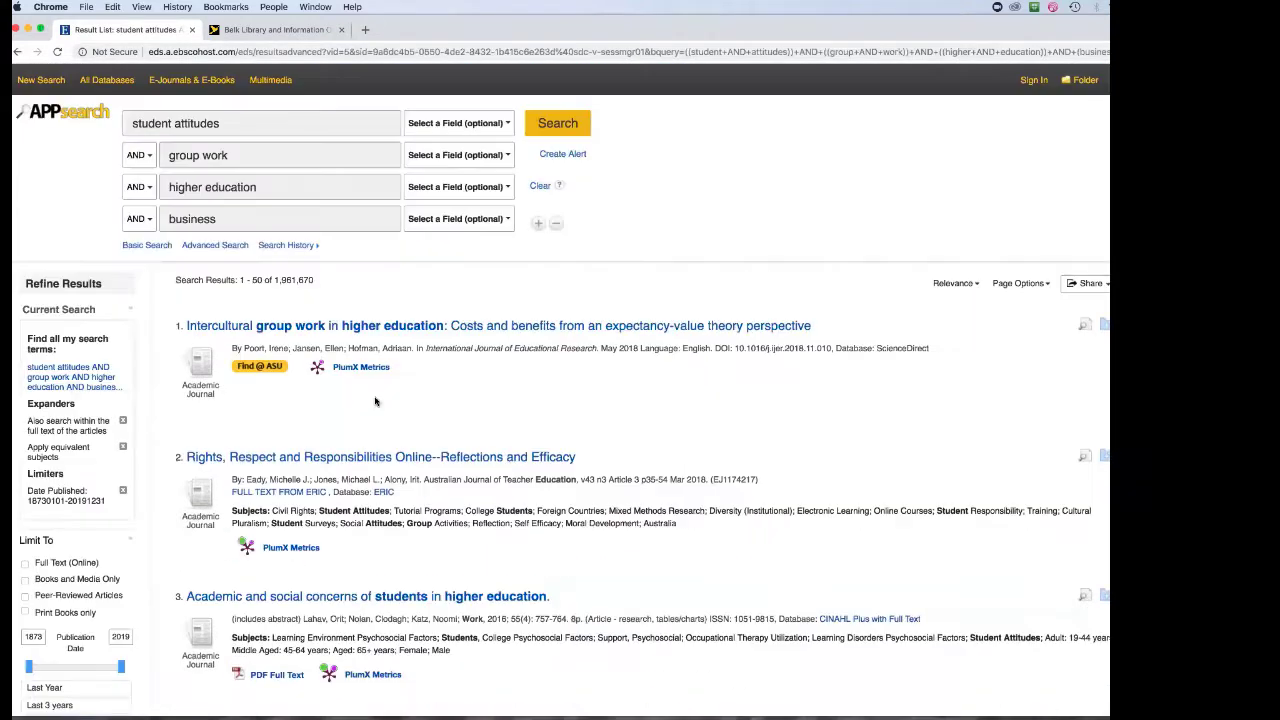
pyautogui.scroll(-5, 371, 400)
pyautogui.scroll(5, 150, 406)
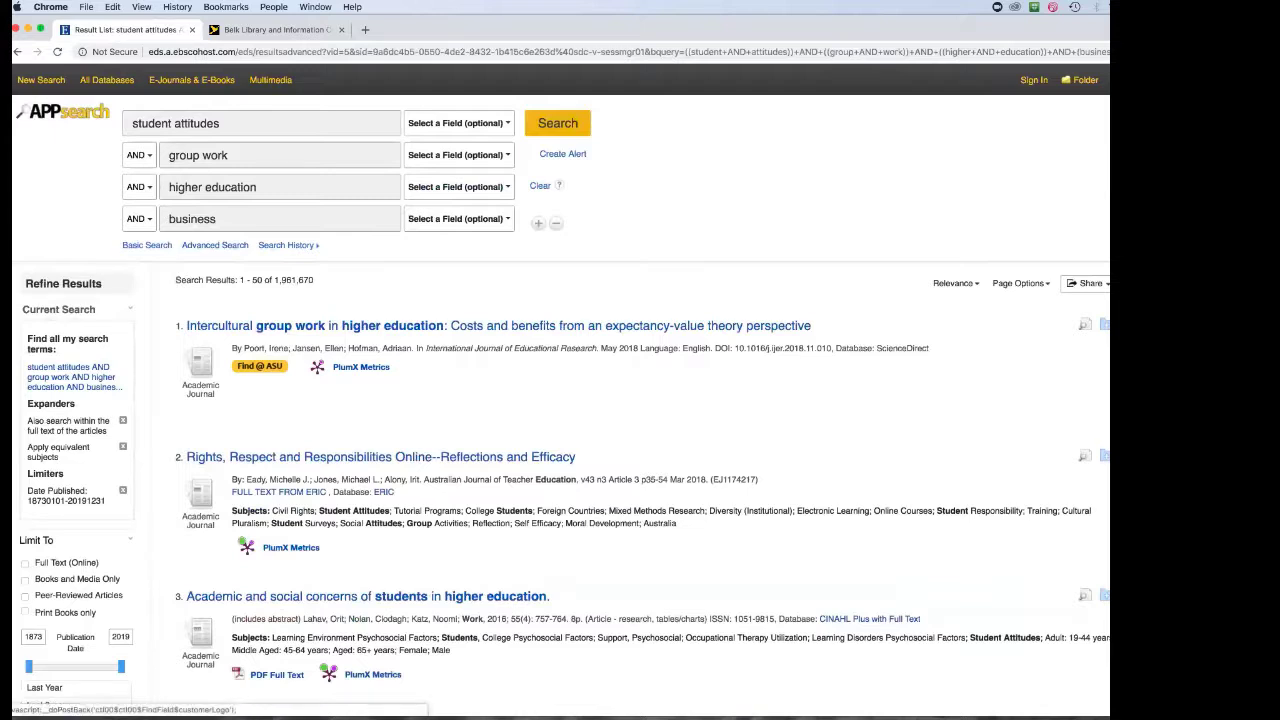
pyautogui.click(65, 112)
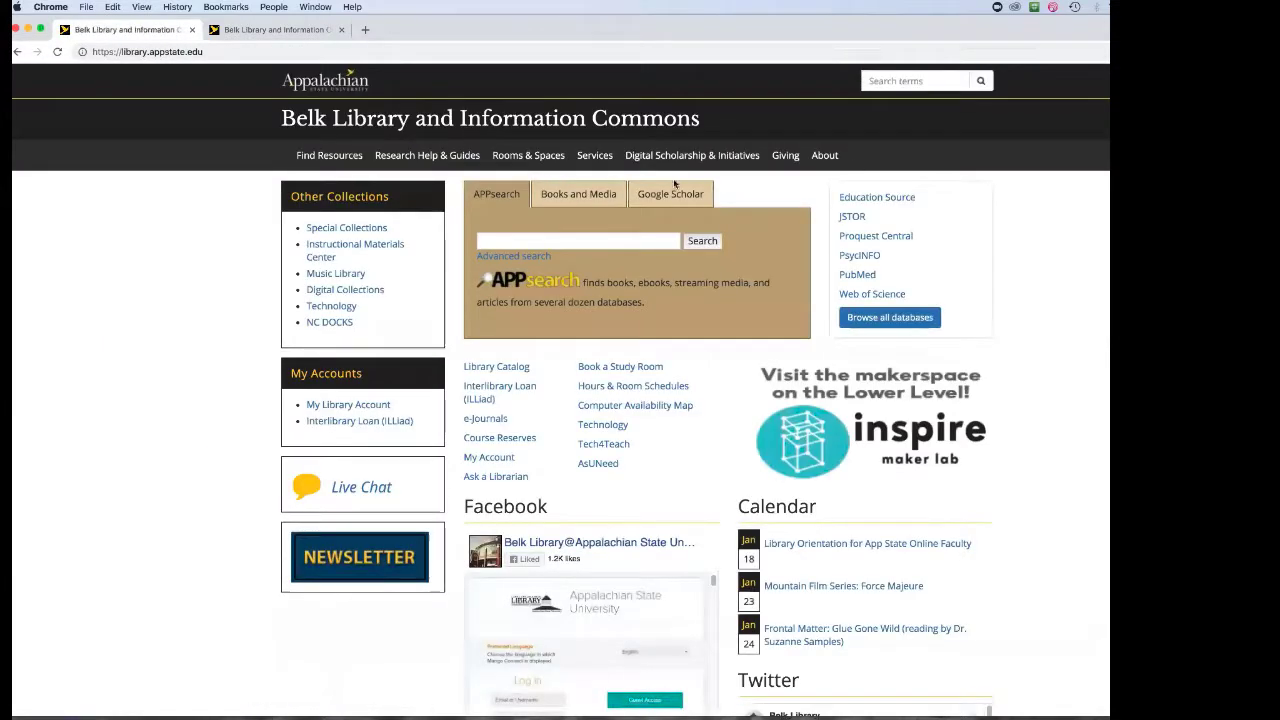
# - Search Books and Media across ASU + WCU + UNCA by Keyword, and open Advanced search
pyautogui.click(597, 197)
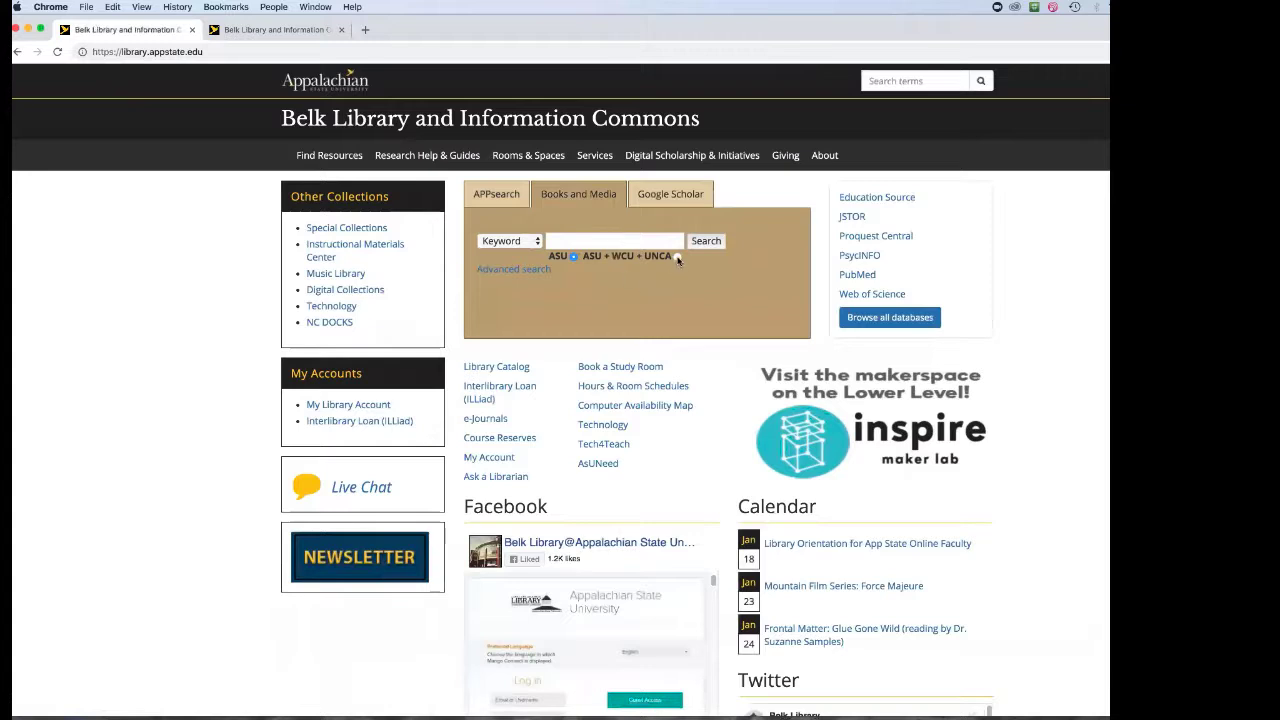
pyautogui.click(677, 257)
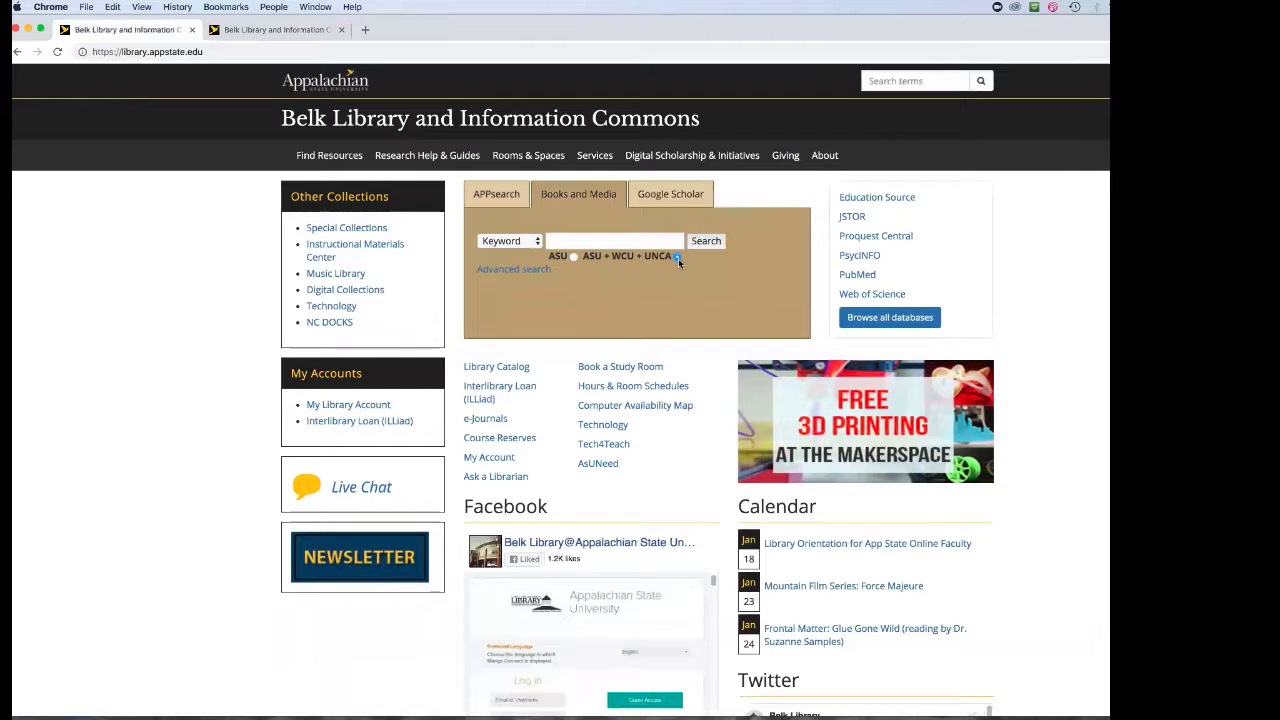
pyautogui.click(510, 243)
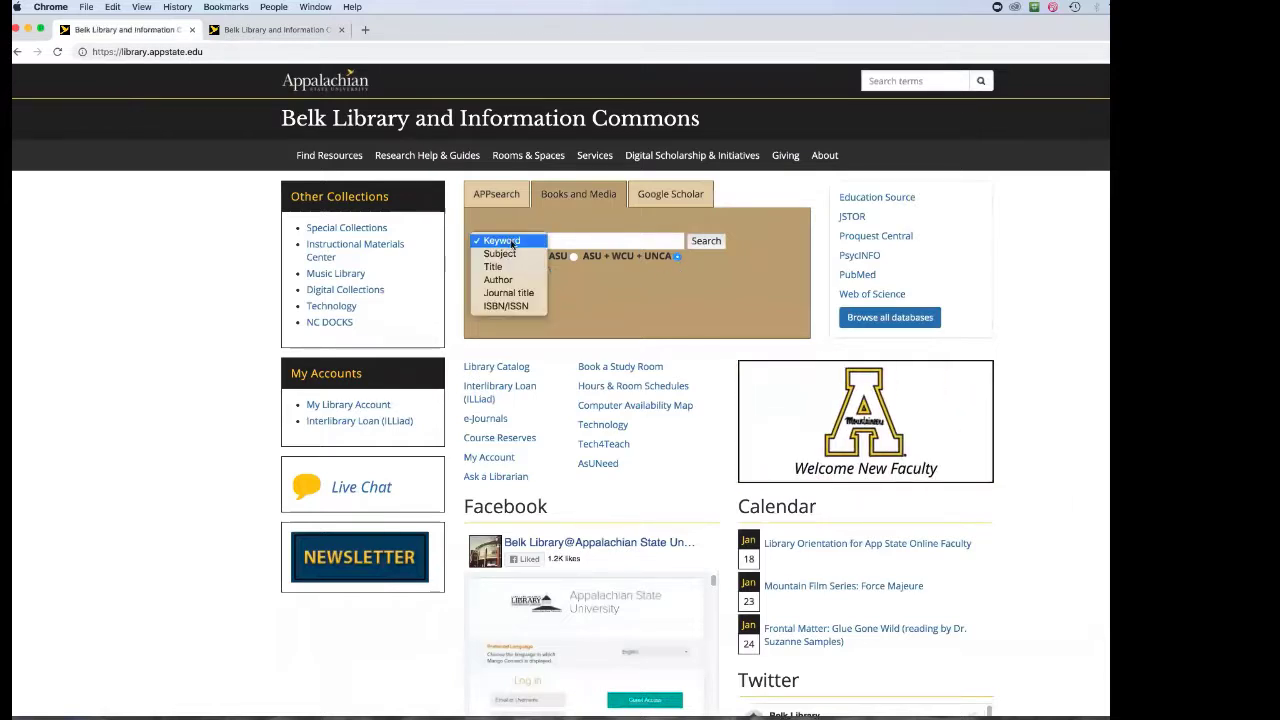
pyautogui.click(620, 298)
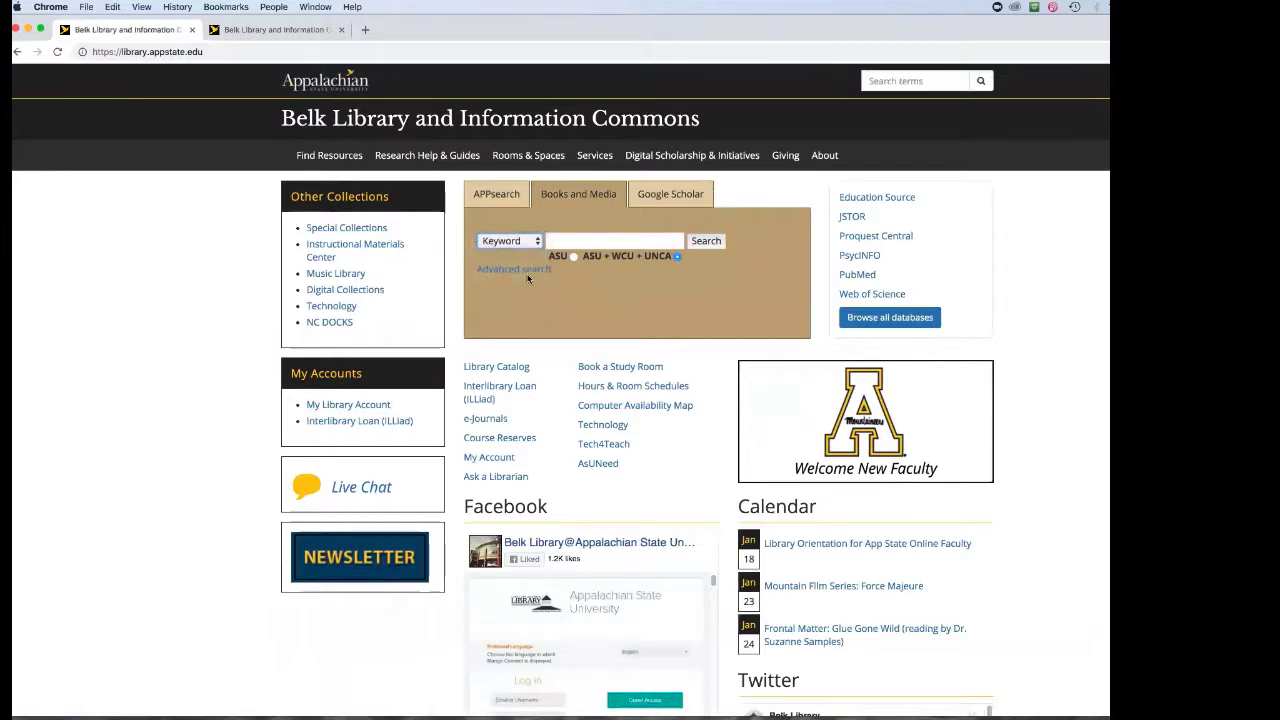
pyautogui.click(528, 270)
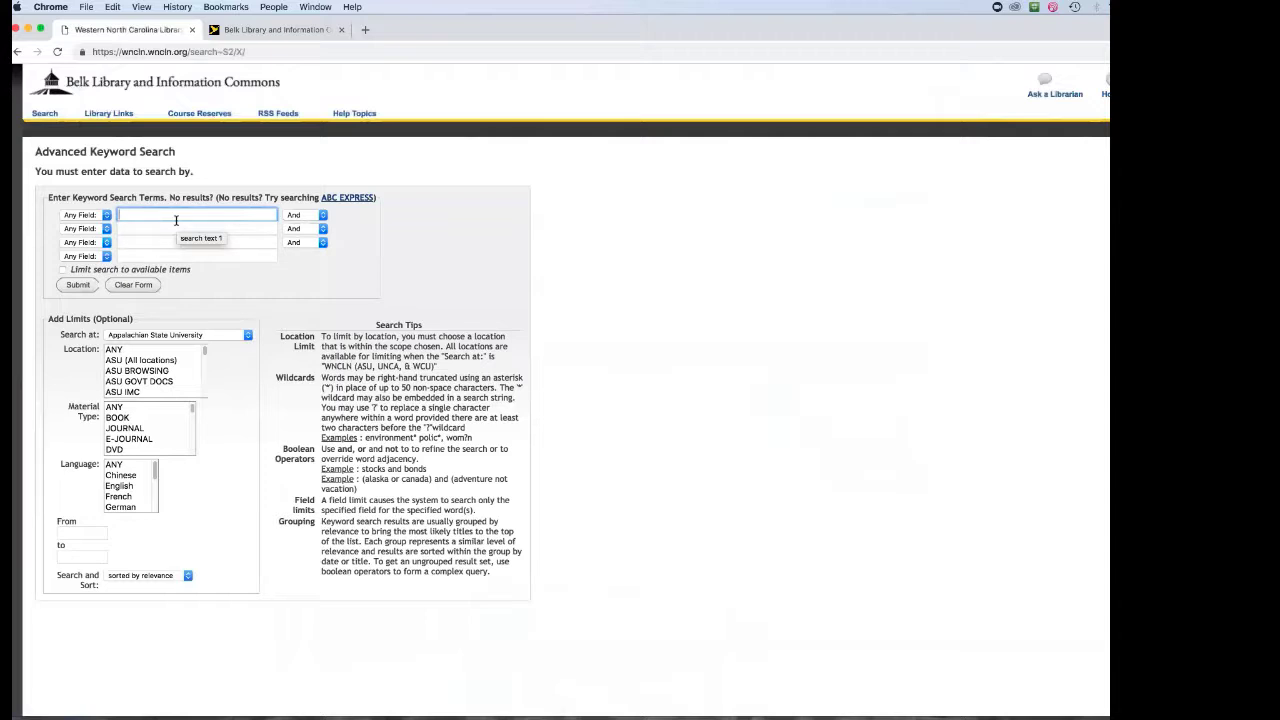
# - Run an advanced keyword search for 'henna', then return to the Belk Library homepage
pyautogui.write('henna')
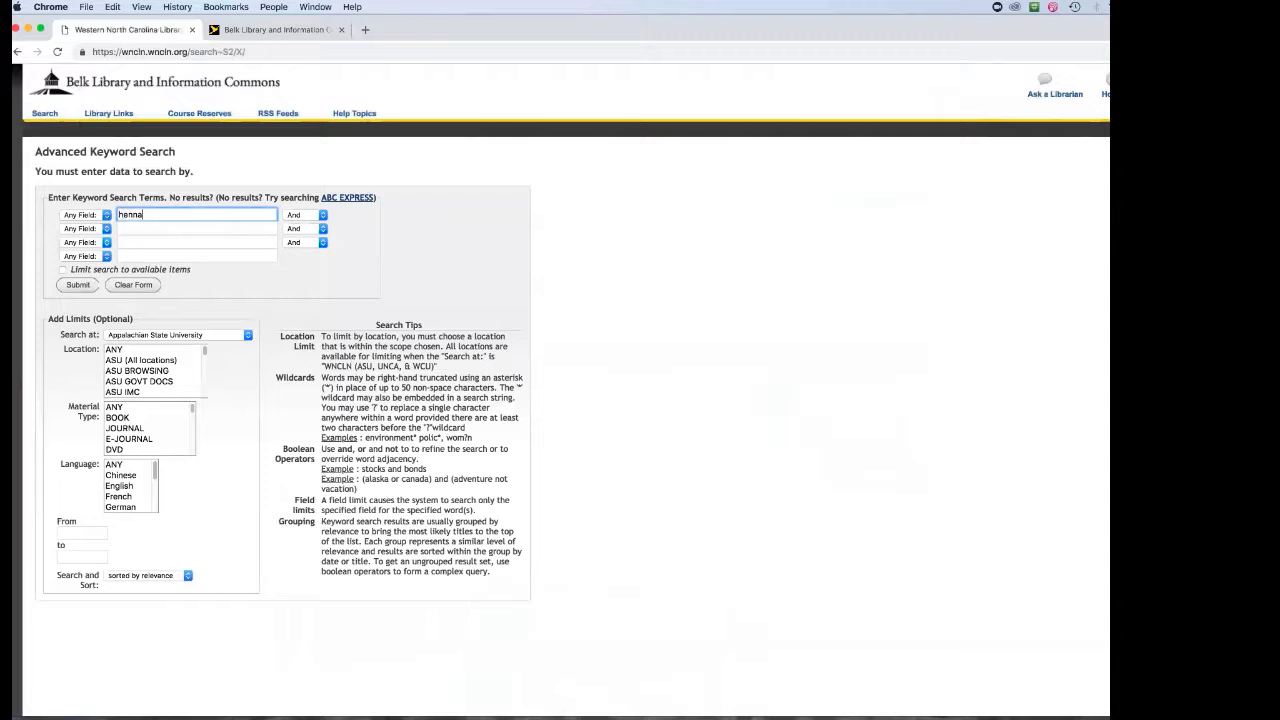
pyautogui.press('Return')
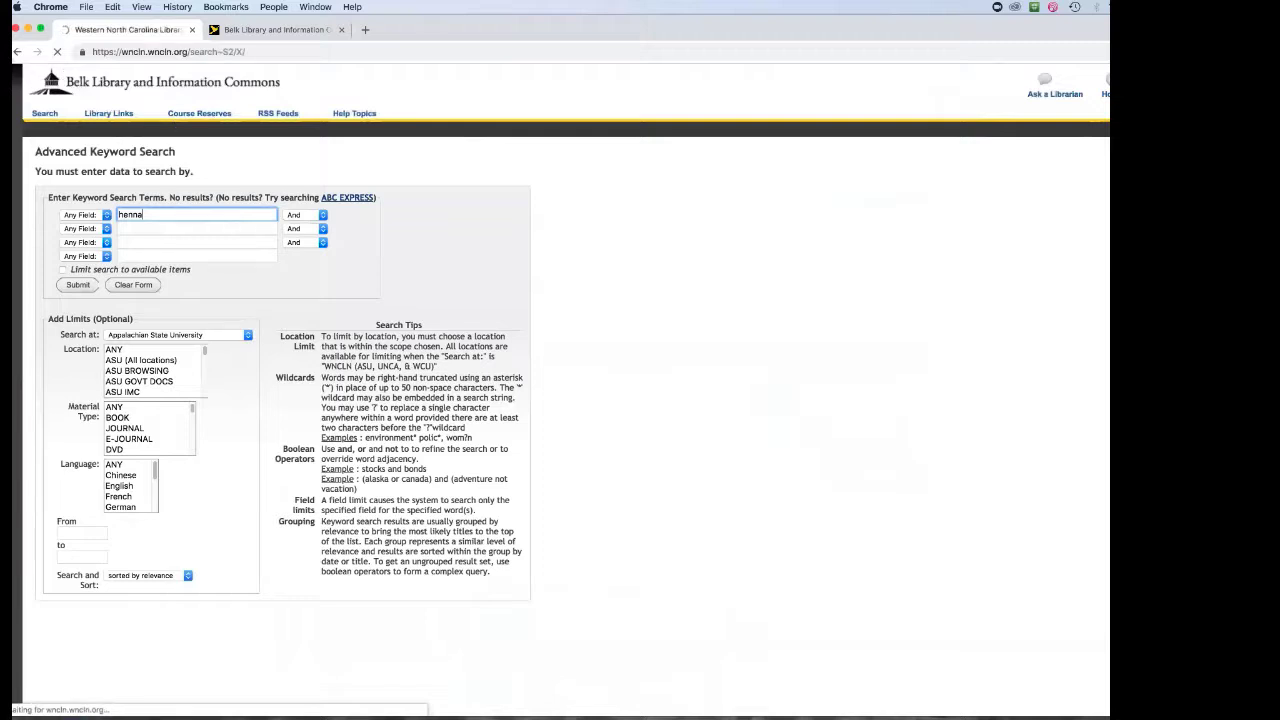
pyautogui.click(17, 53)
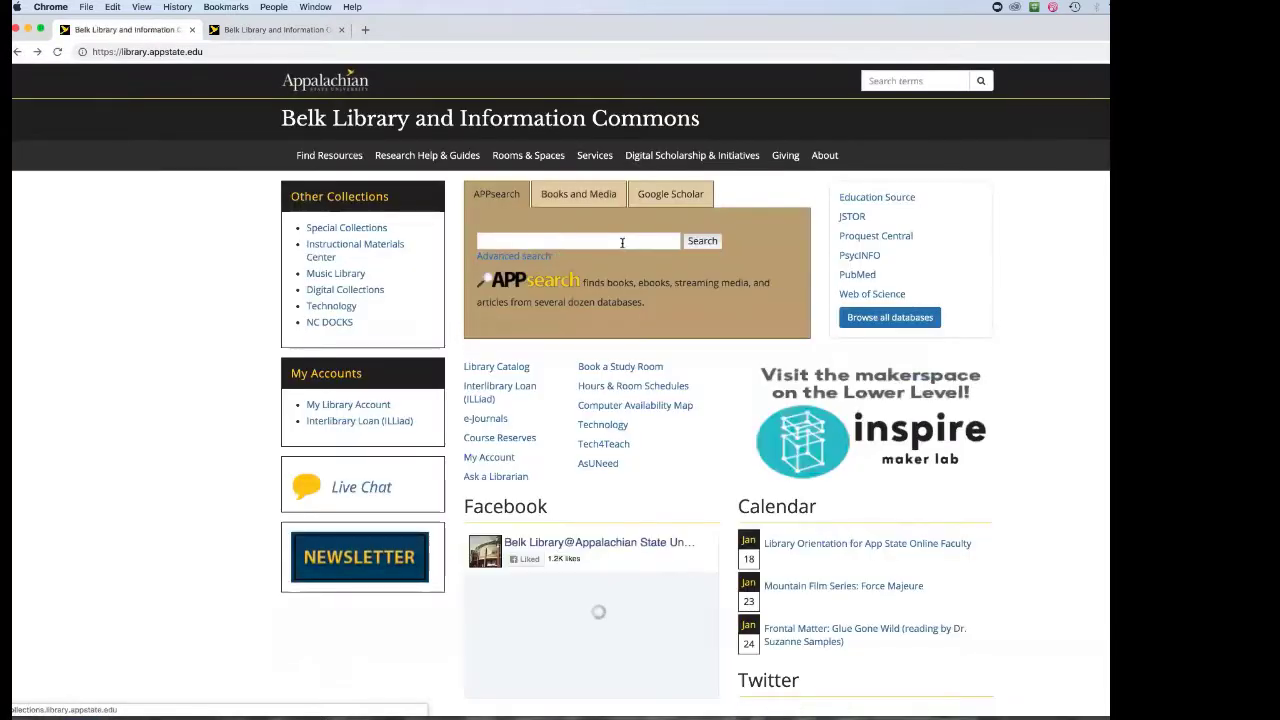
# - Run a Books and Media subject search for 'henna'
pyautogui.click(587, 193)
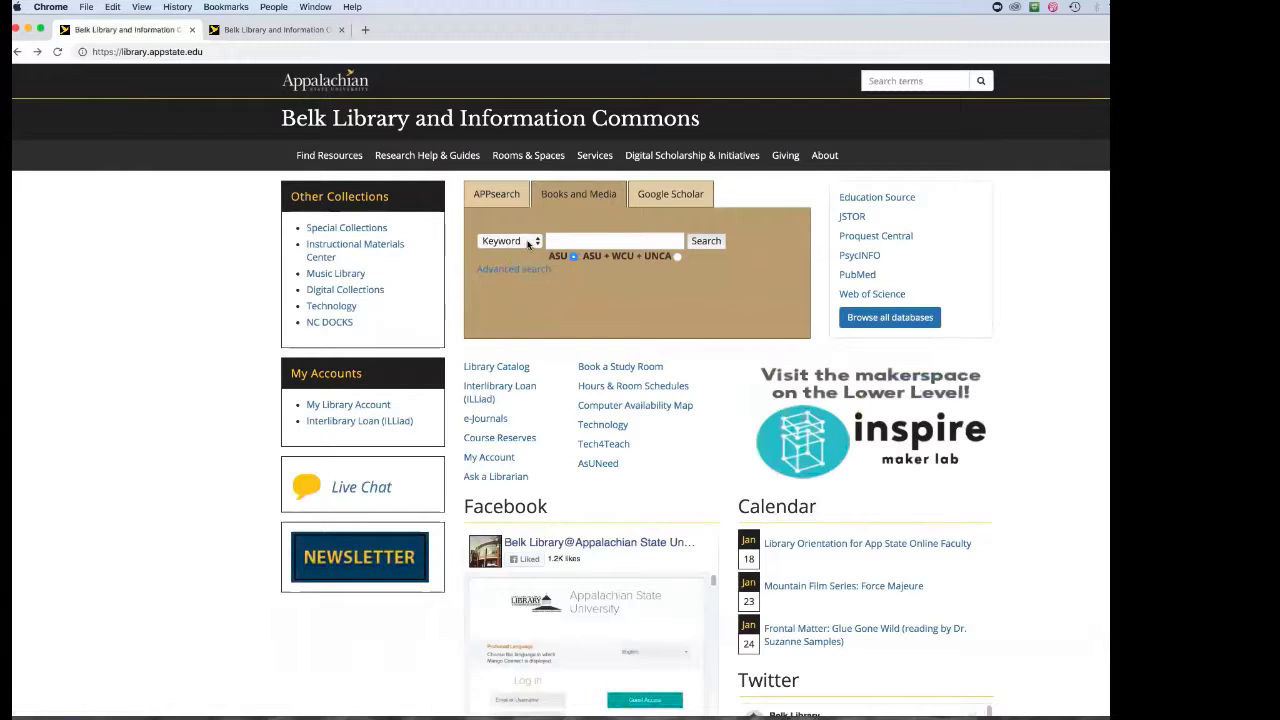
pyautogui.click(512, 241)
pyautogui.click(525, 258)
pyautogui.click(621, 240)
pyautogui.write('henna')
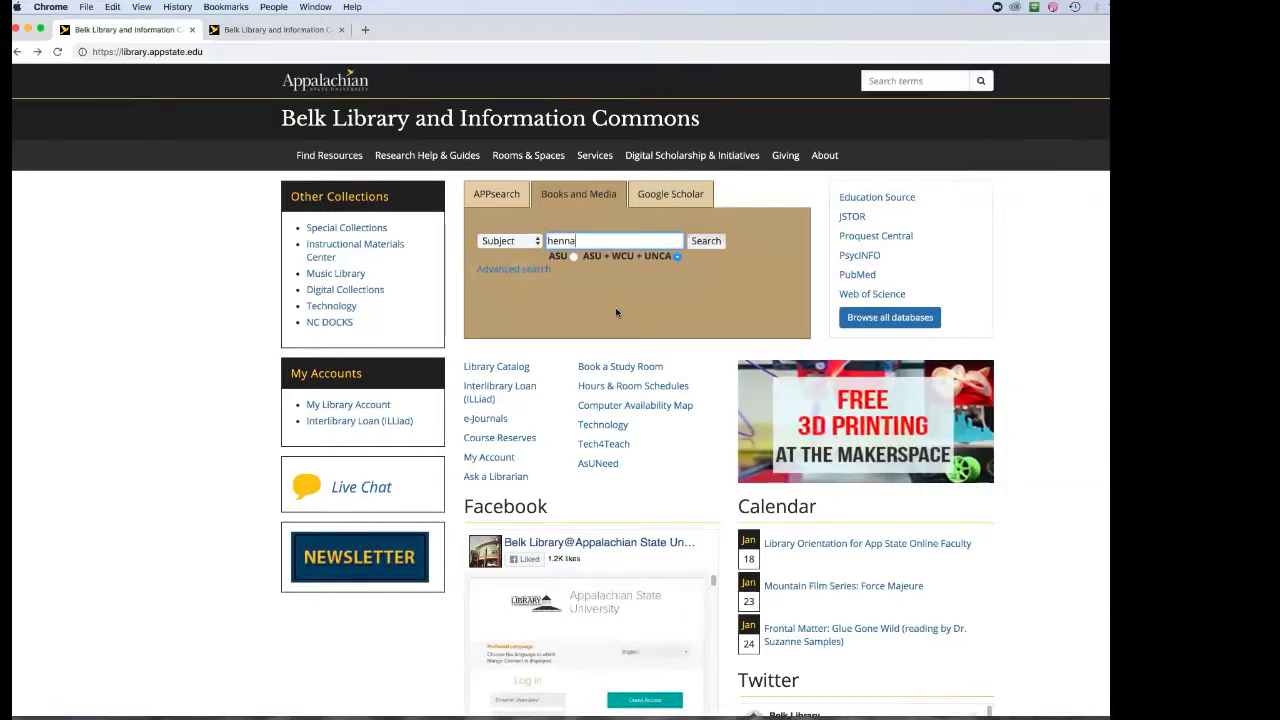
pyautogui.click(706, 241)
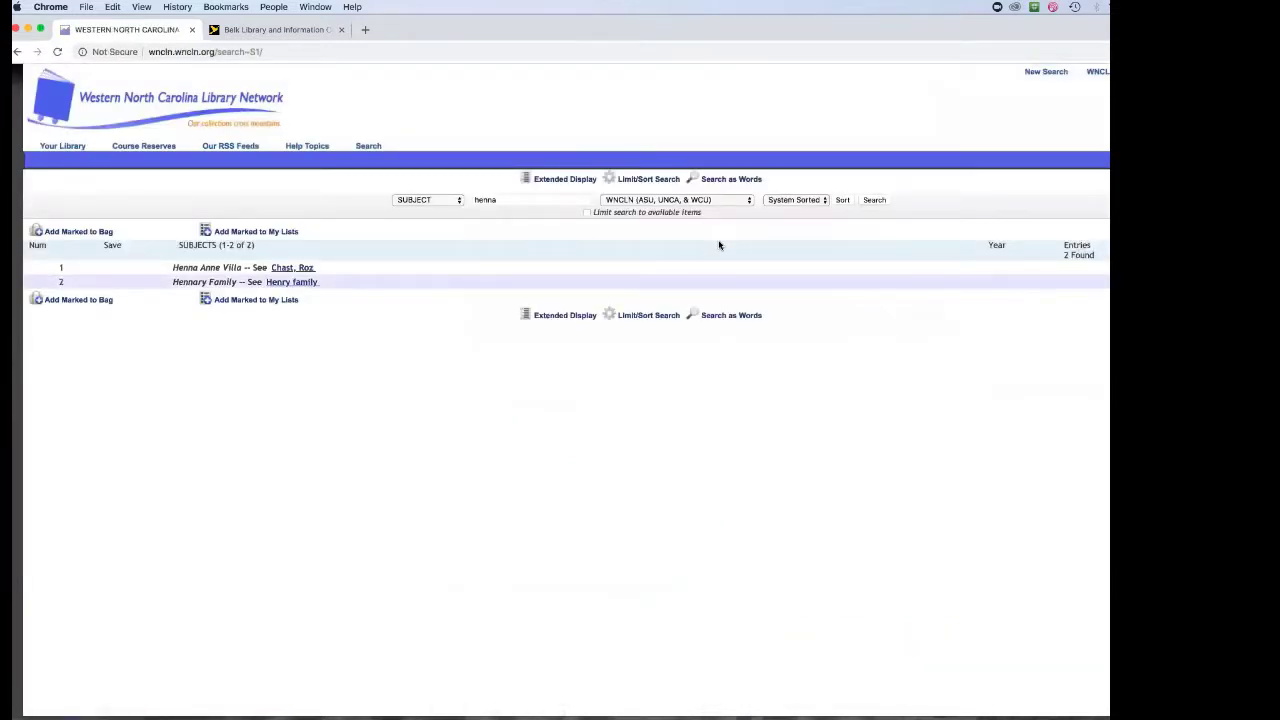
# - Rerun the henna search as a keyword search instead of subject
pyautogui.click(437, 200)
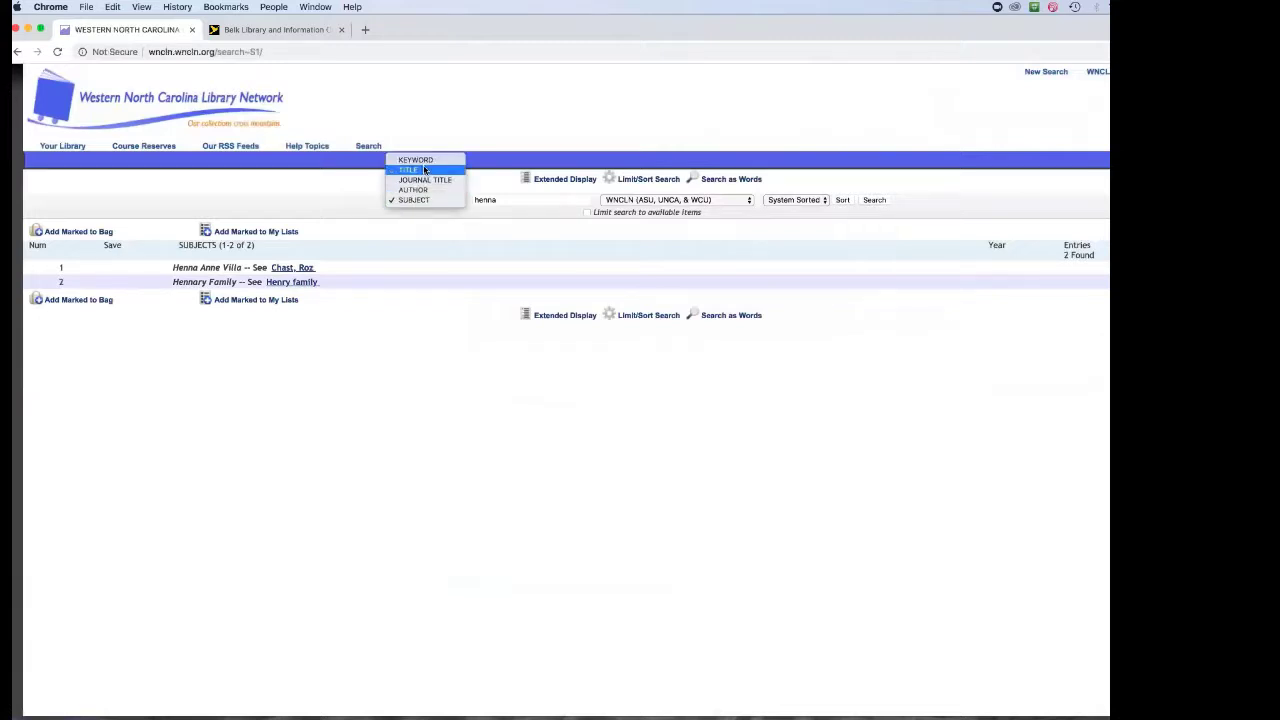
pyautogui.click(416, 160)
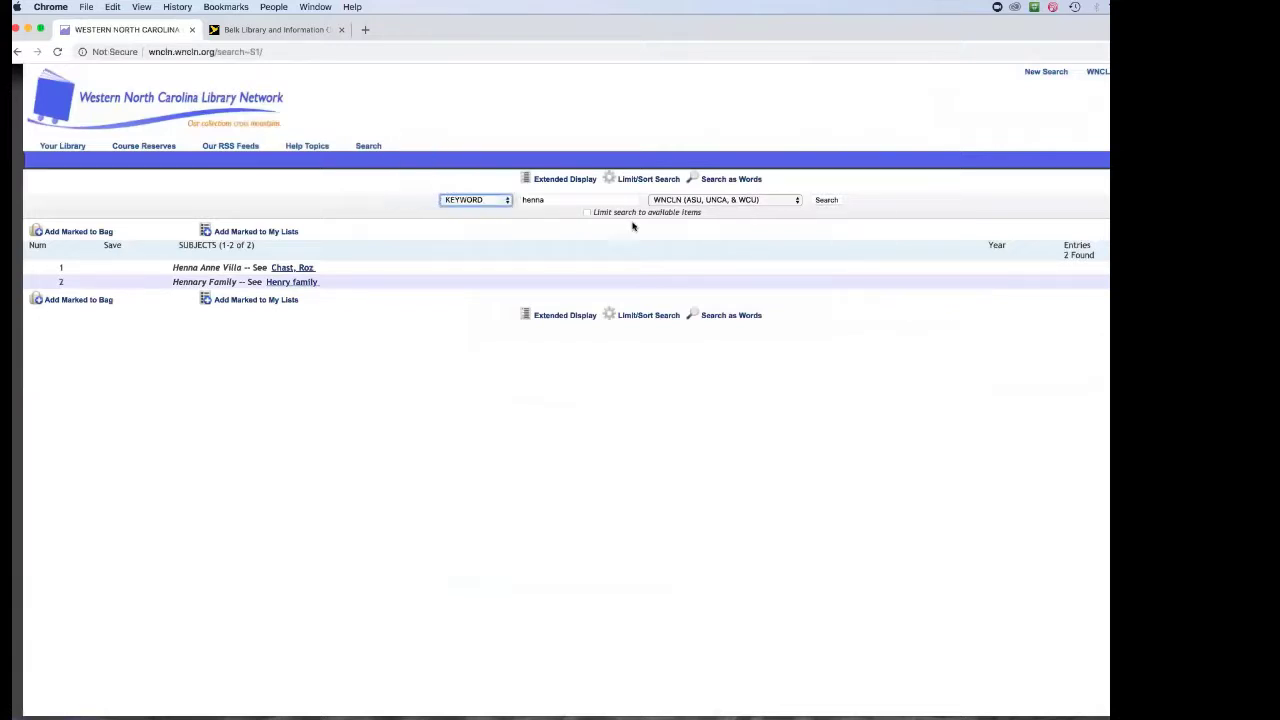
pyautogui.click(826, 200)
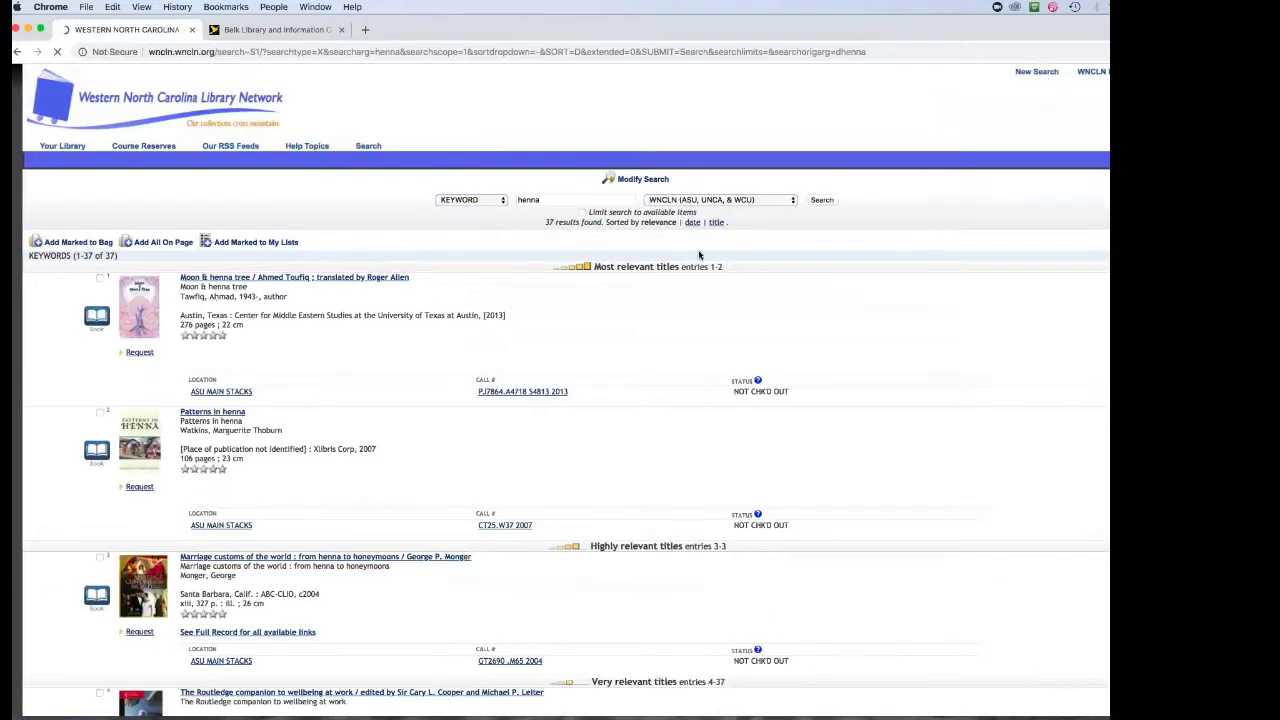
# - Browse the 37 henna keyword results and open the 'Patterns in henna' record
pyautogui.scroll(-1, 419, 292)
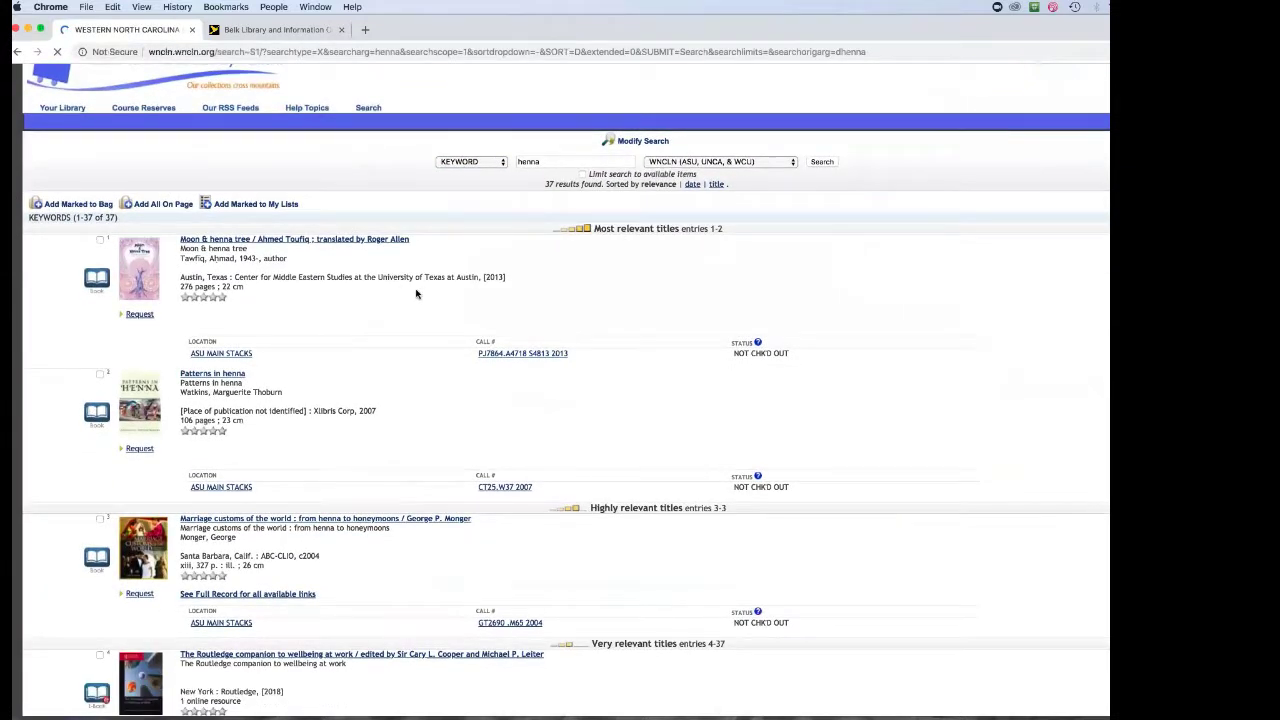
pyautogui.scroll(-5, 419, 292)
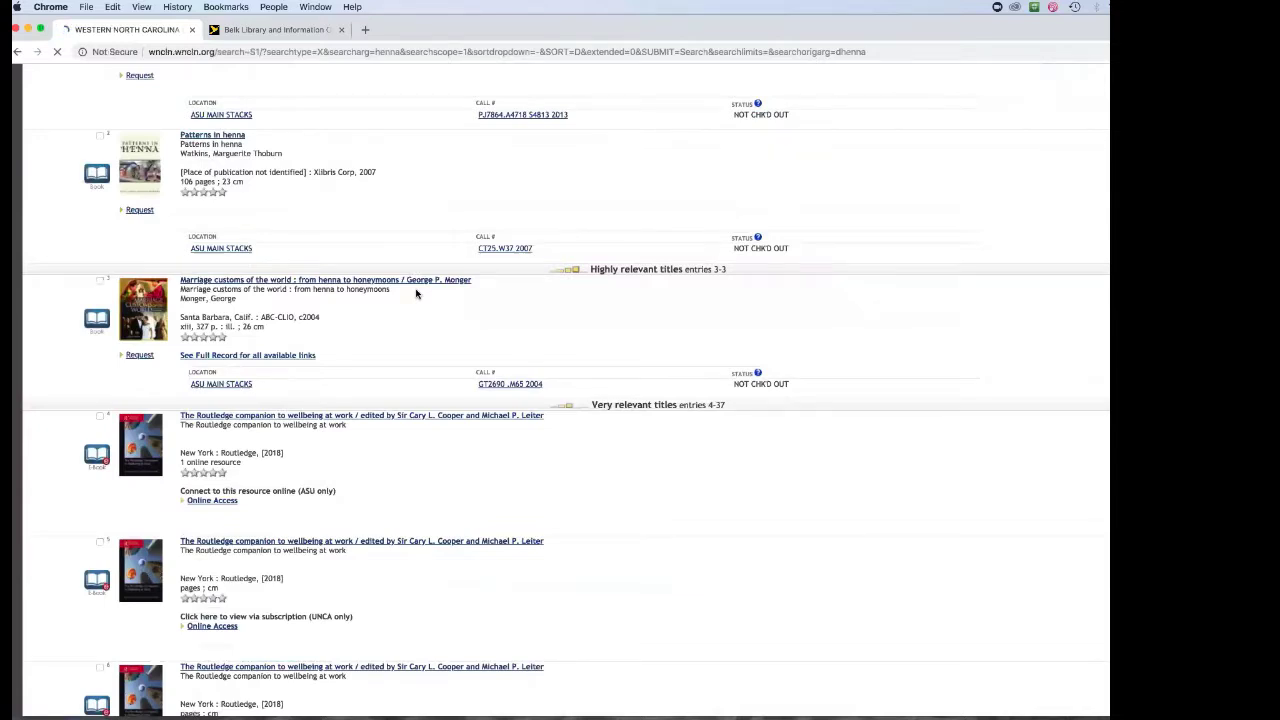
pyautogui.scroll(6, 311, 180)
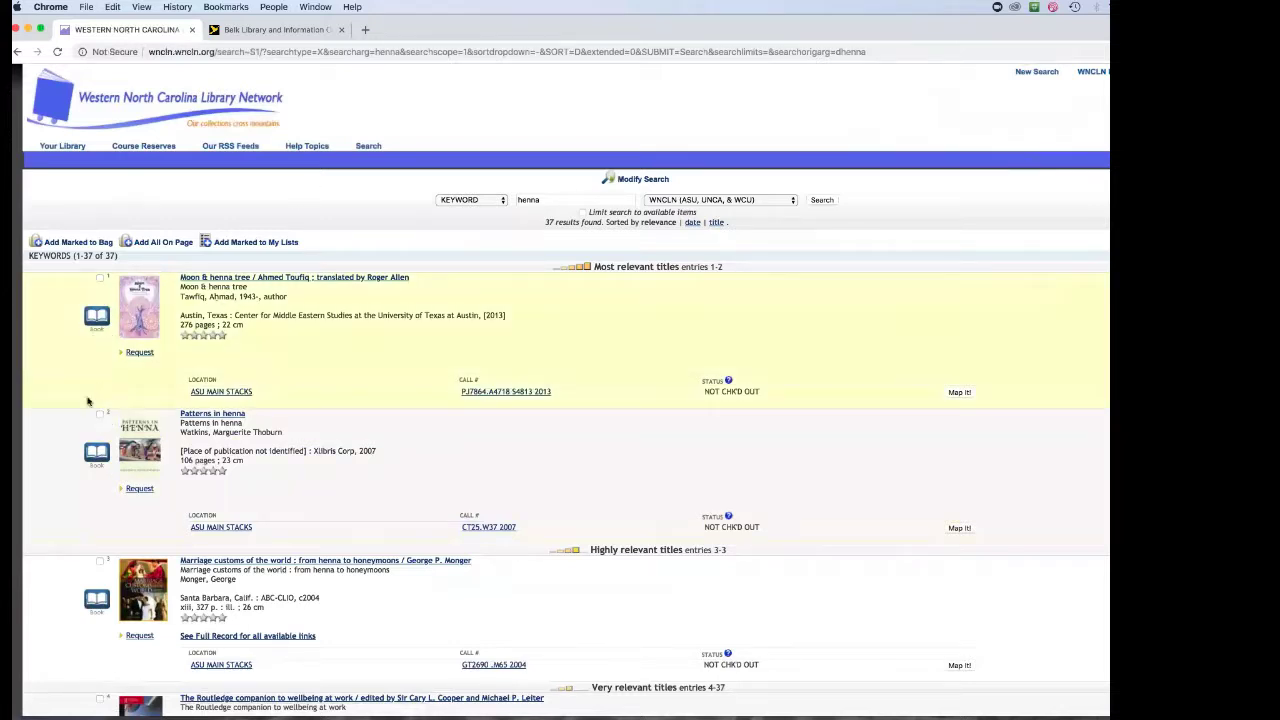
pyautogui.scroll(-5, 62, 466)
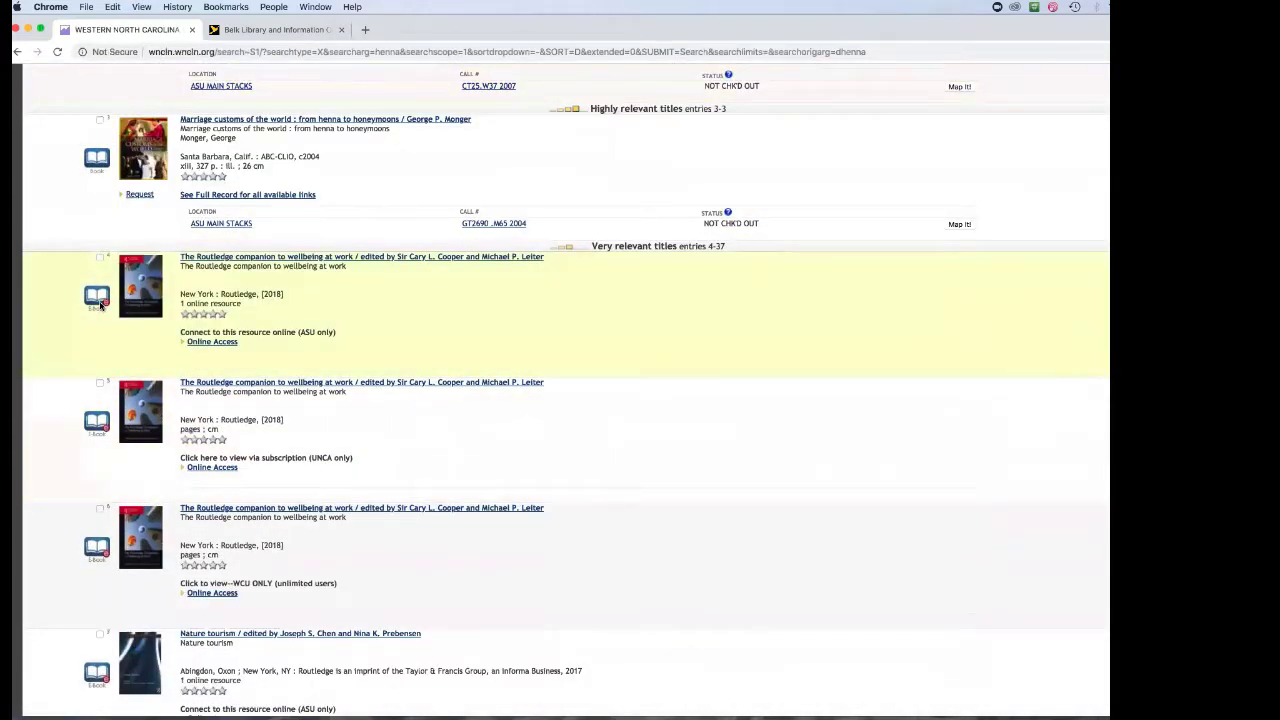
pyautogui.scroll(3, 531, 420)
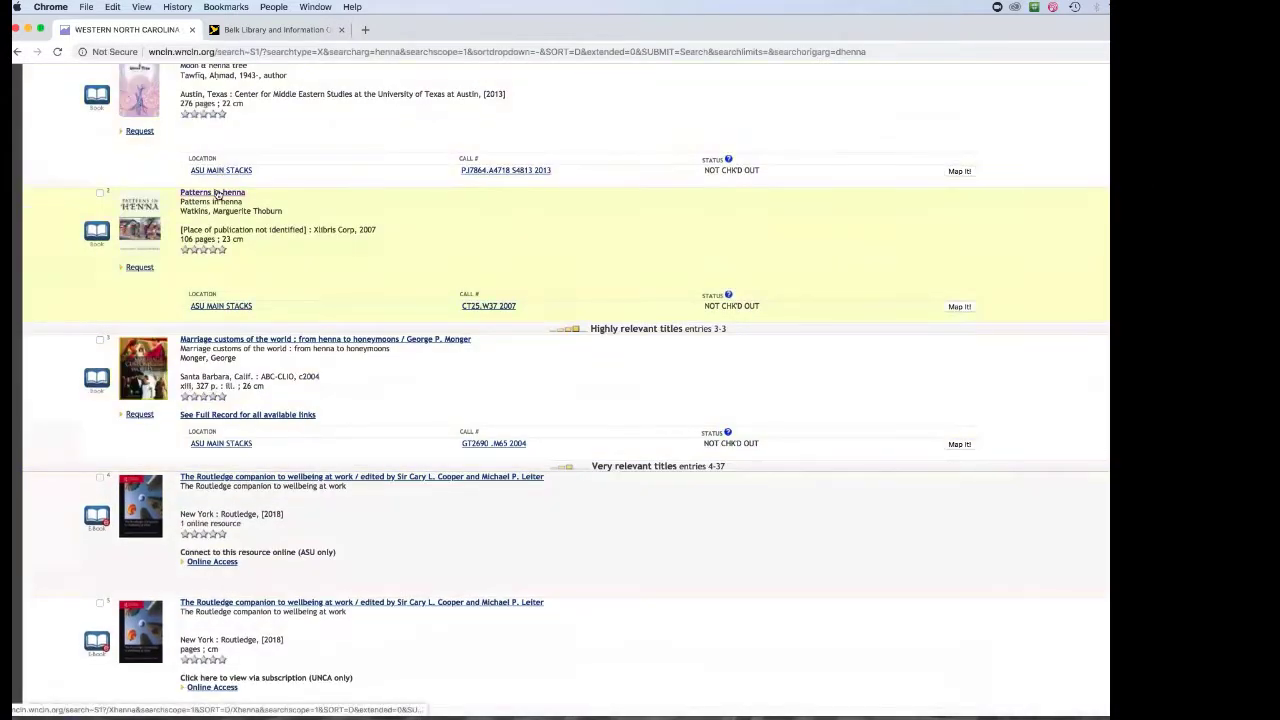
pyautogui.click(216, 193)
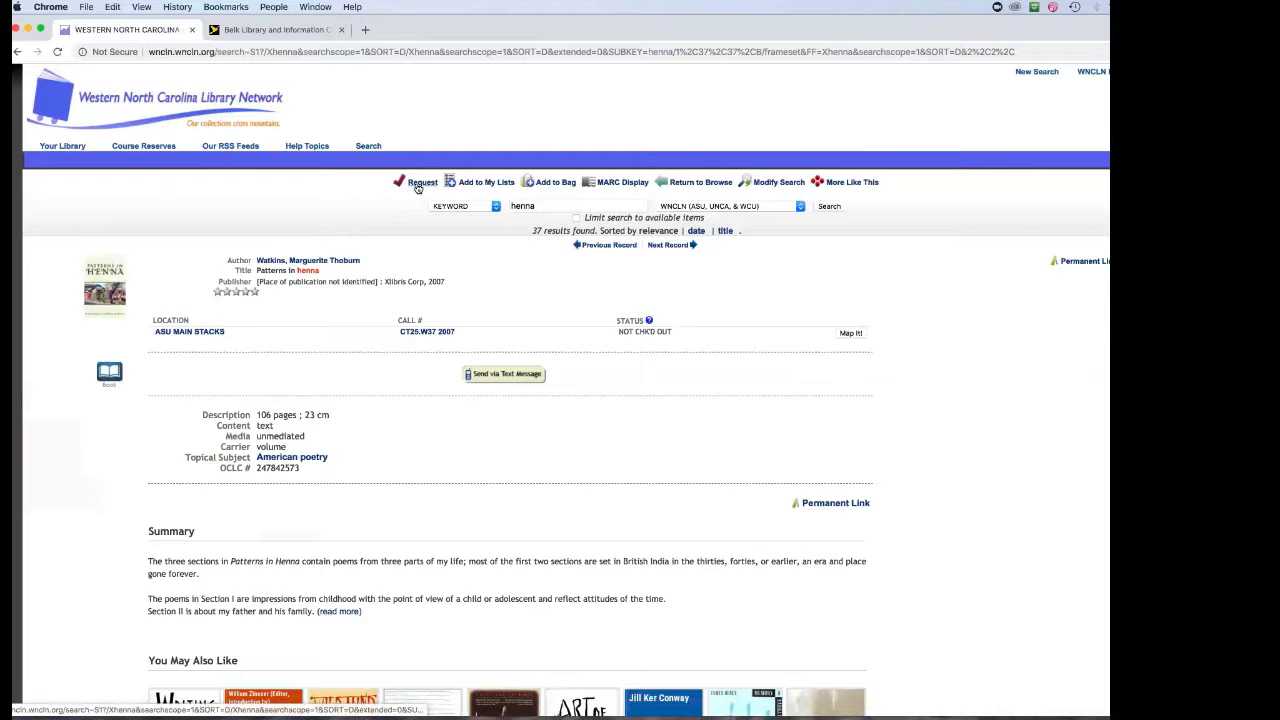
# - Request 'Patterns in henna' (call number CT25.W37 2007), bringing up the library login page
pyautogui.click(418, 186)
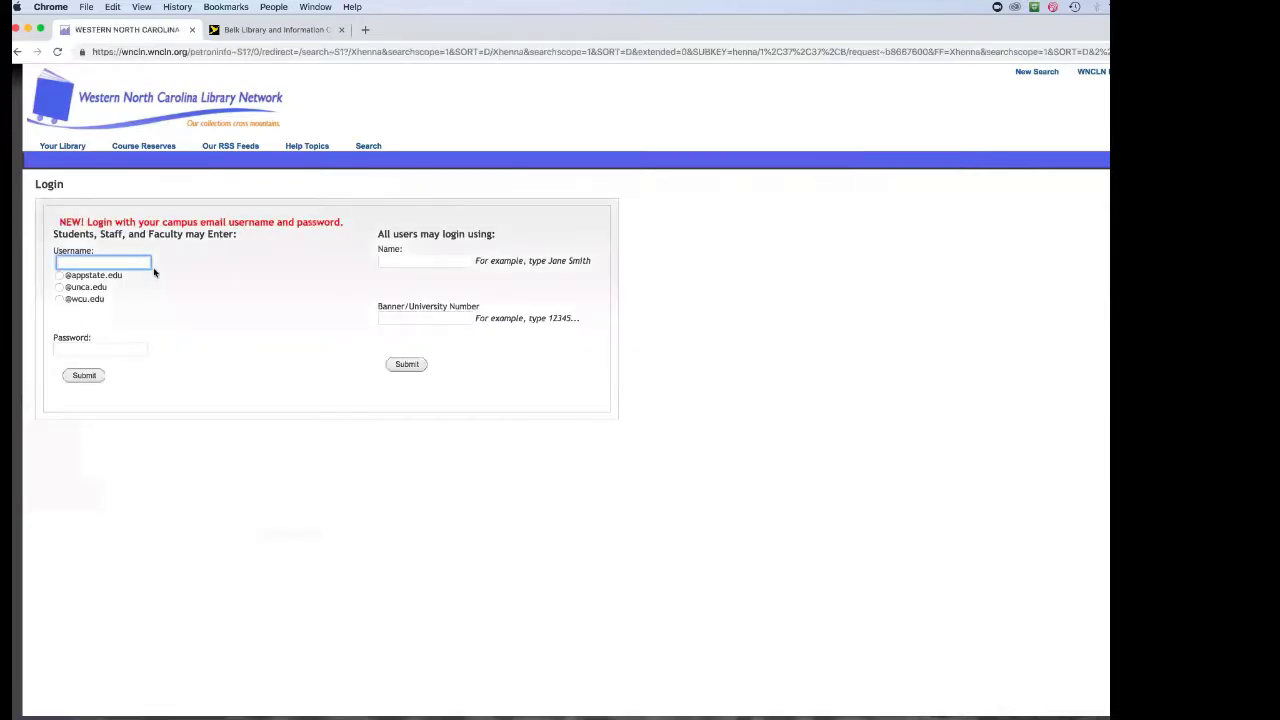
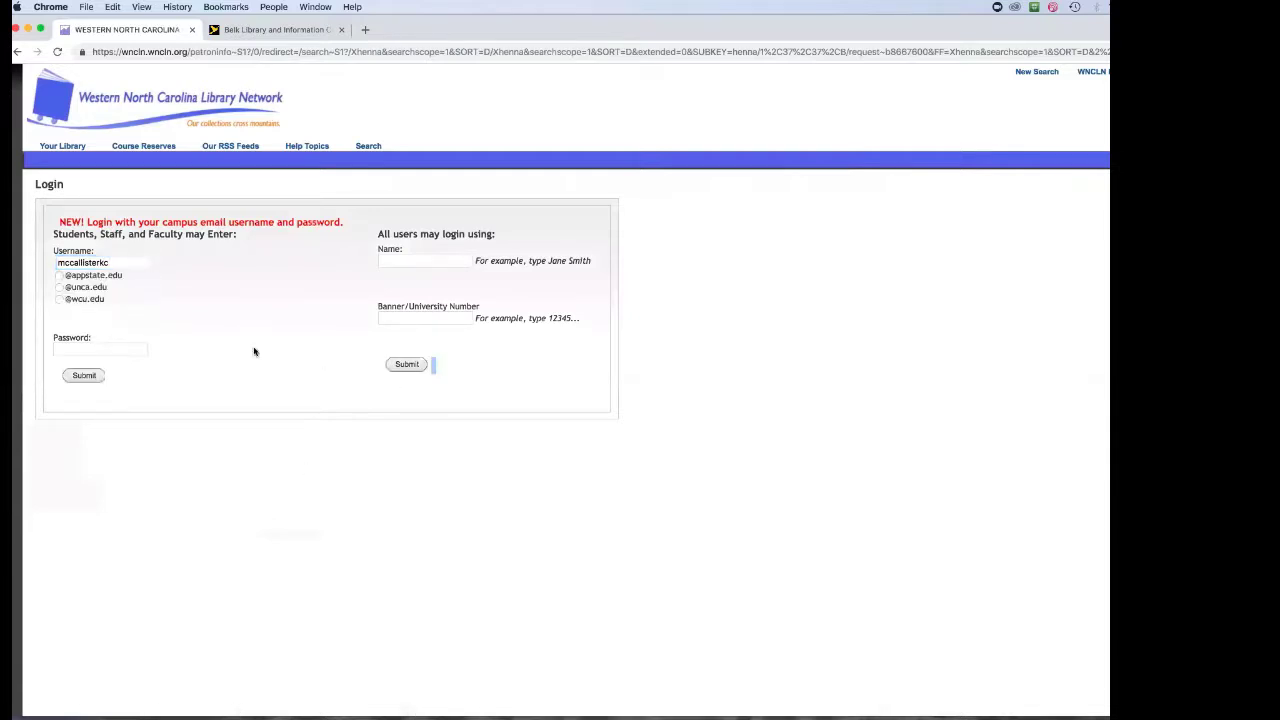
pyautogui.click(59, 275)
pyautogui.click(114, 353)
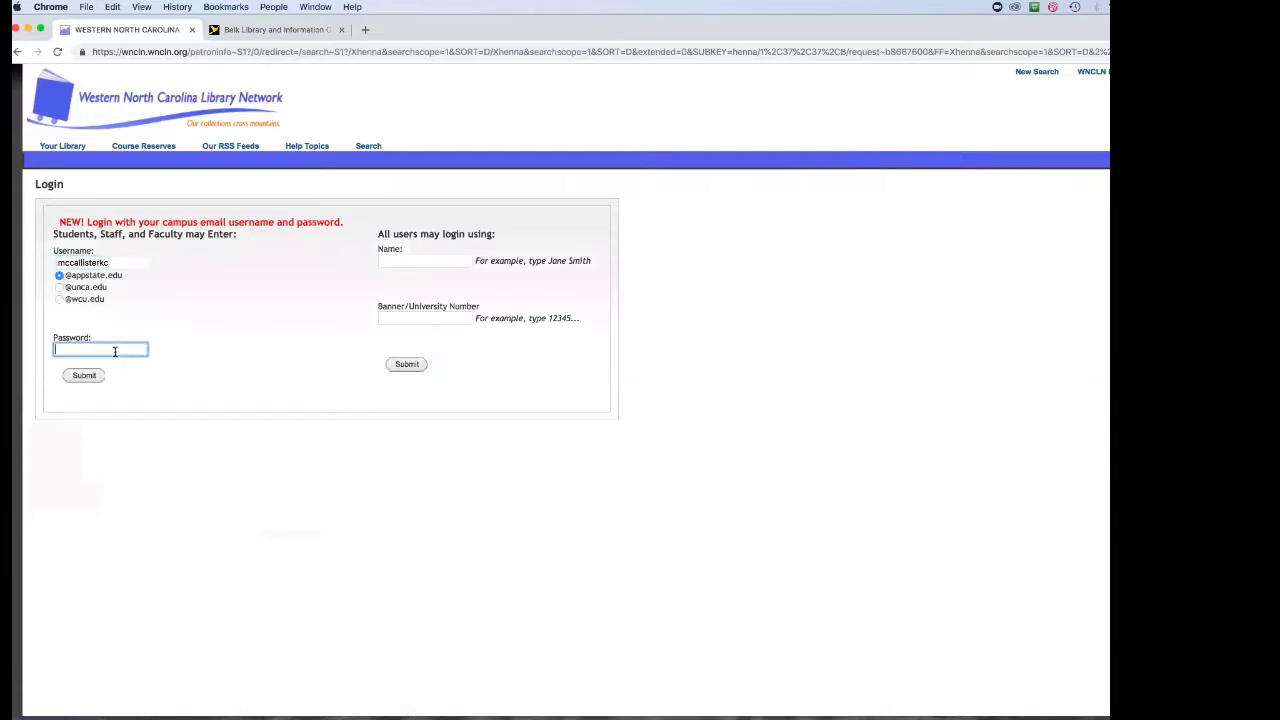
pyautogui.write('••••••••••••••')
pyautogui.click(88, 377)
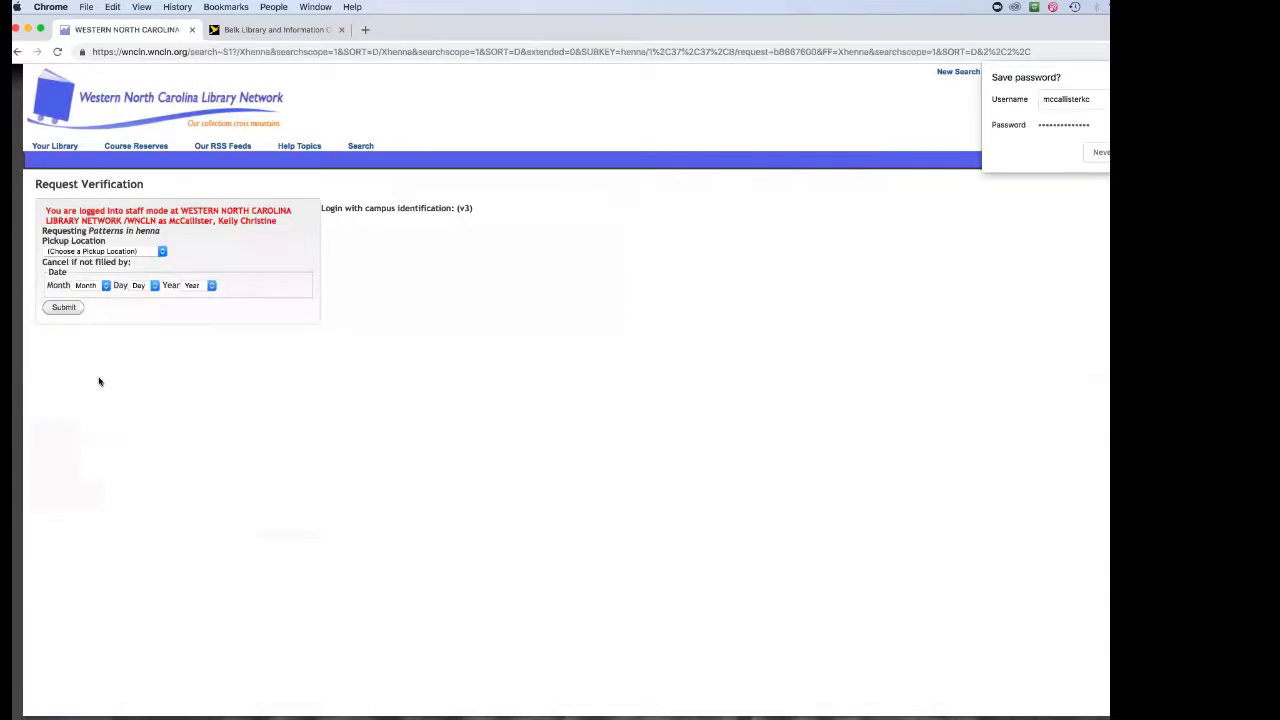
# - Decline saving the password, choose ASU Lib Service Desk for pickup, then leave unsubmitted
pyautogui.click(1100, 155)
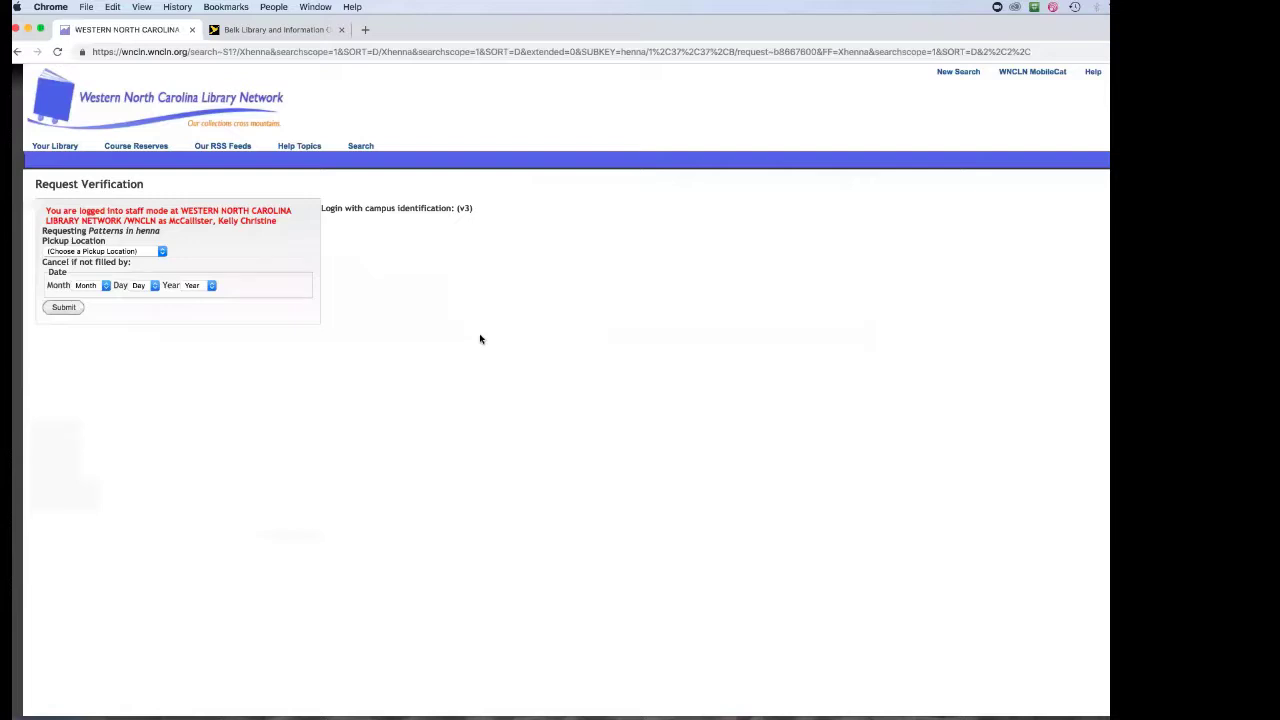
pyautogui.click(161, 252)
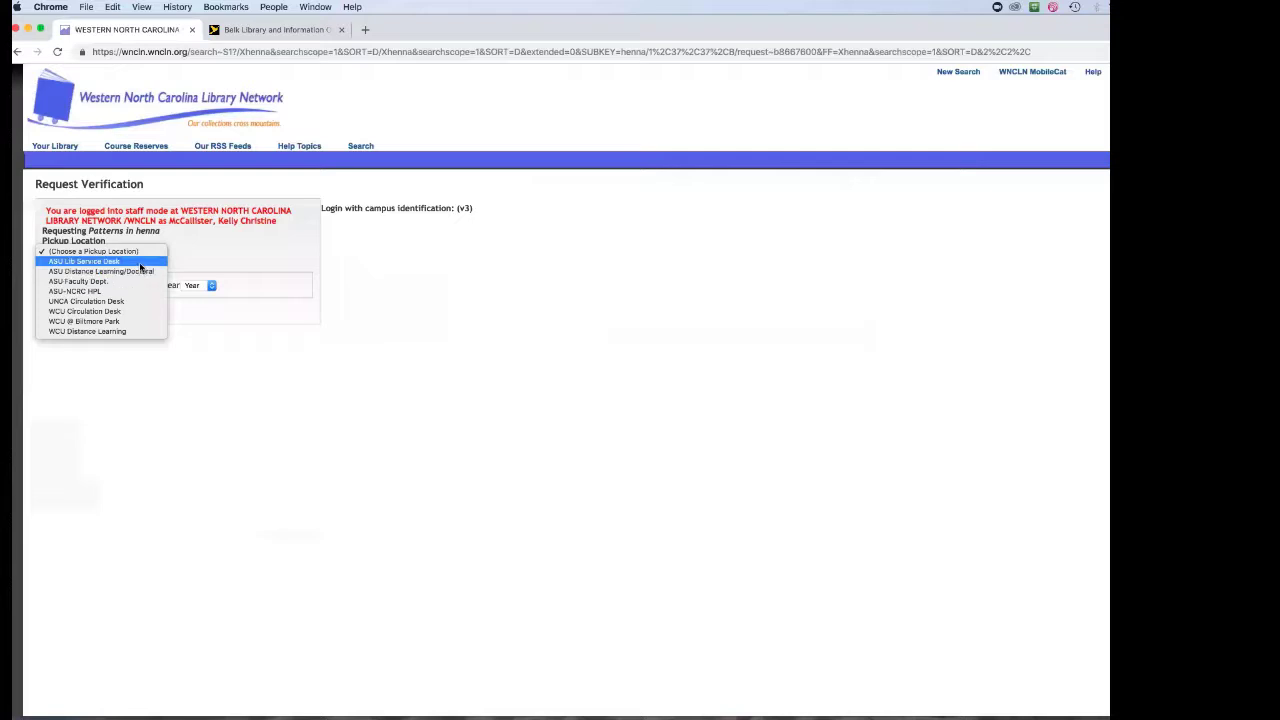
pyautogui.click(140, 264)
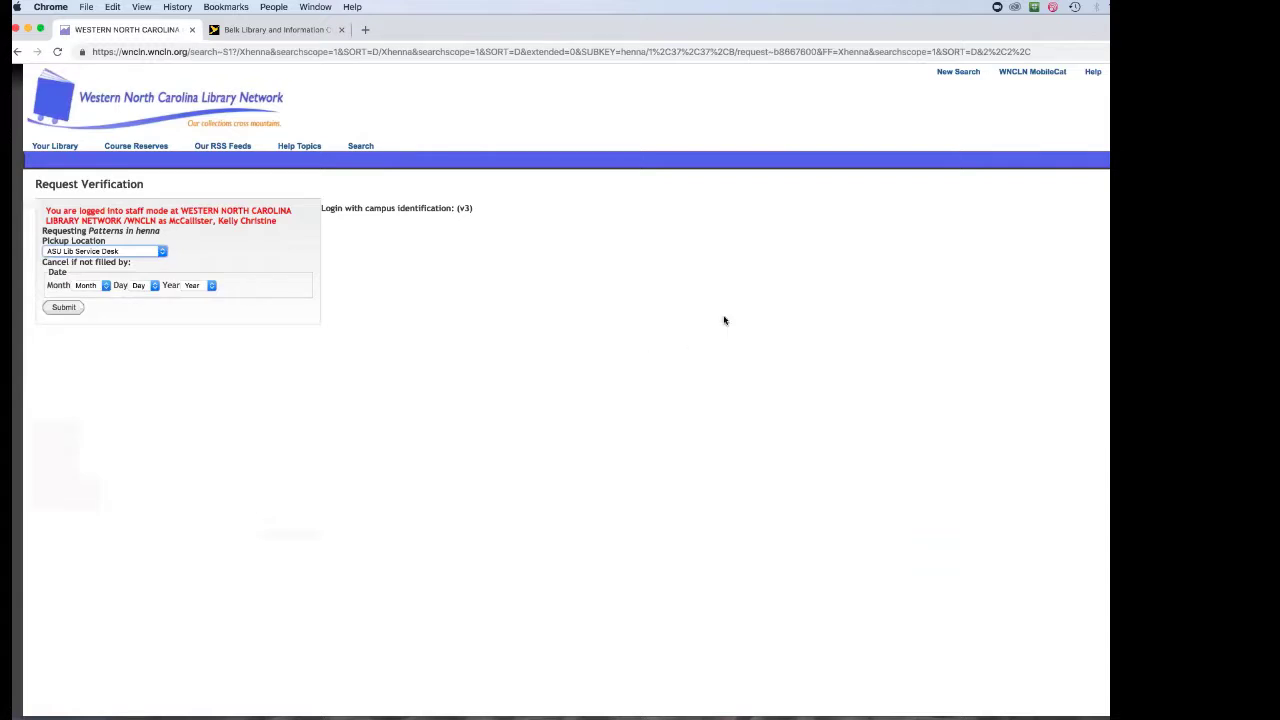
pyautogui.click(17, 54)
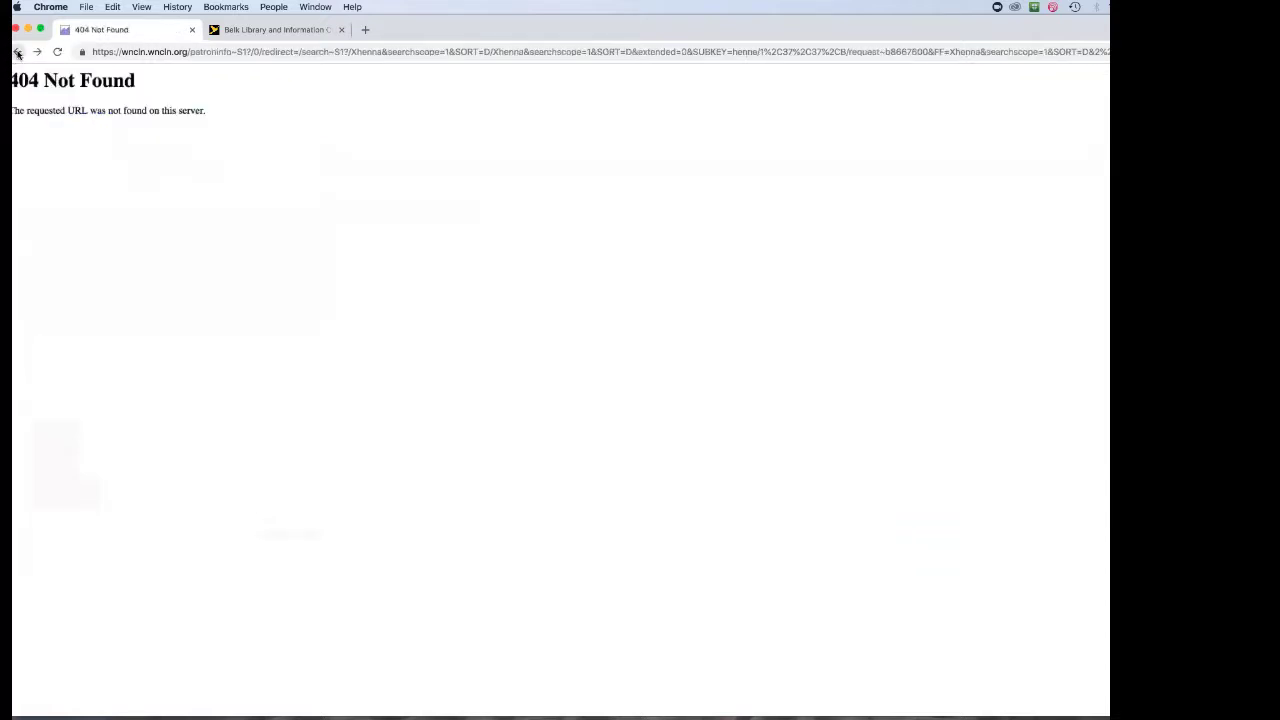
# - Go back past the 404 error page to the henna keyword results
pyautogui.click(18, 54)
pyautogui.click(18, 54)
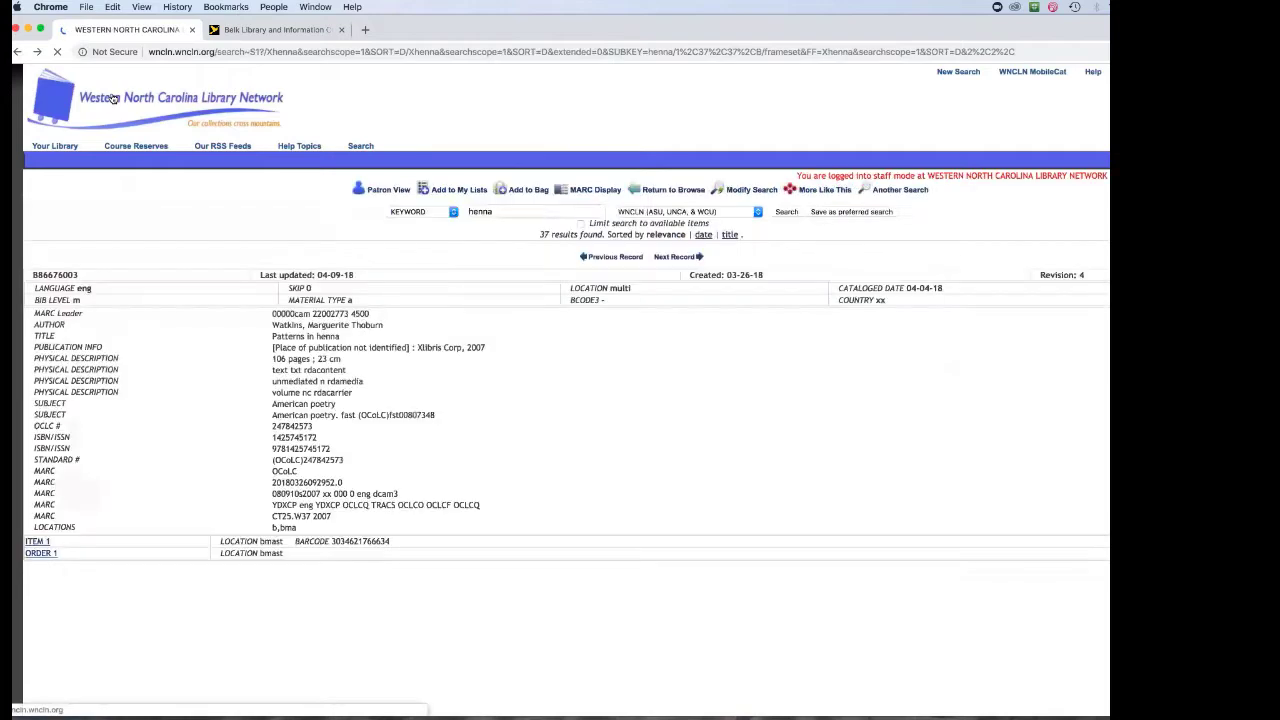
pyautogui.click(18, 54)
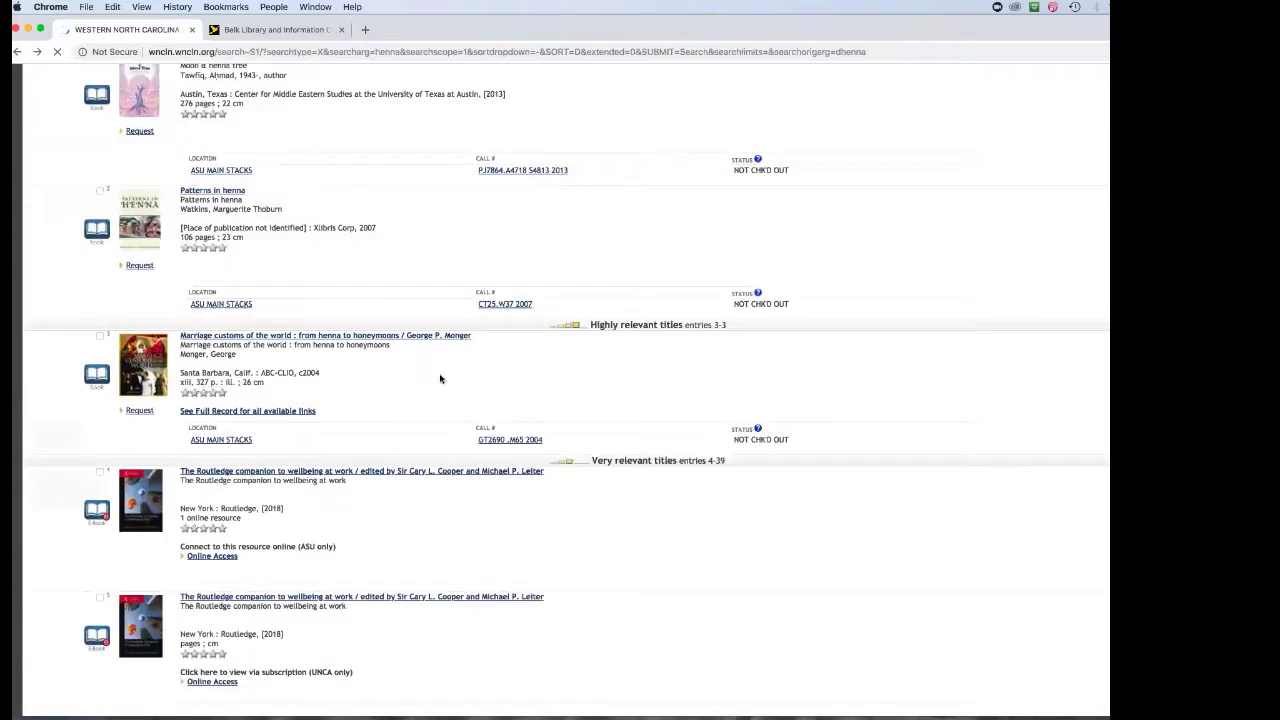
# - Scroll down the 39 henna results to e-books such as Nature tourism
pyautogui.scroll(3, 429, 226)
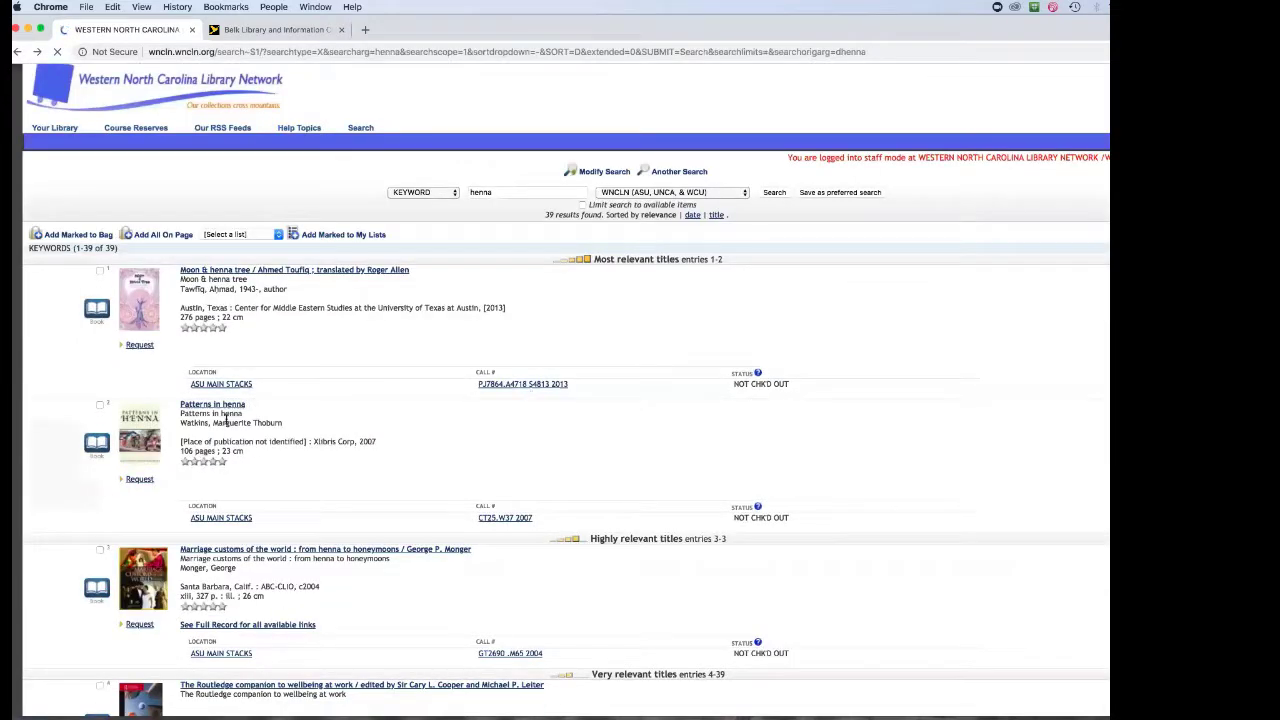
pyautogui.scroll(-2, 311, 405)
pyautogui.scroll(-2, 311, 405)
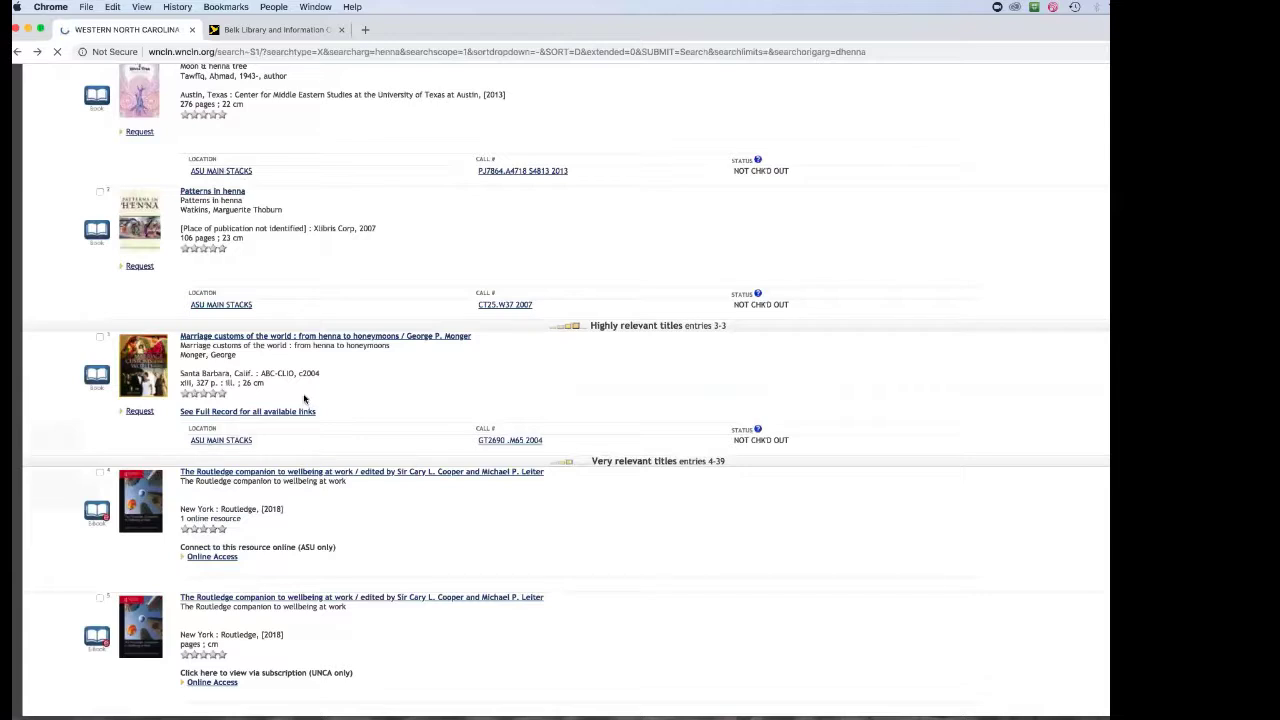
pyautogui.scroll(4, 305, 401)
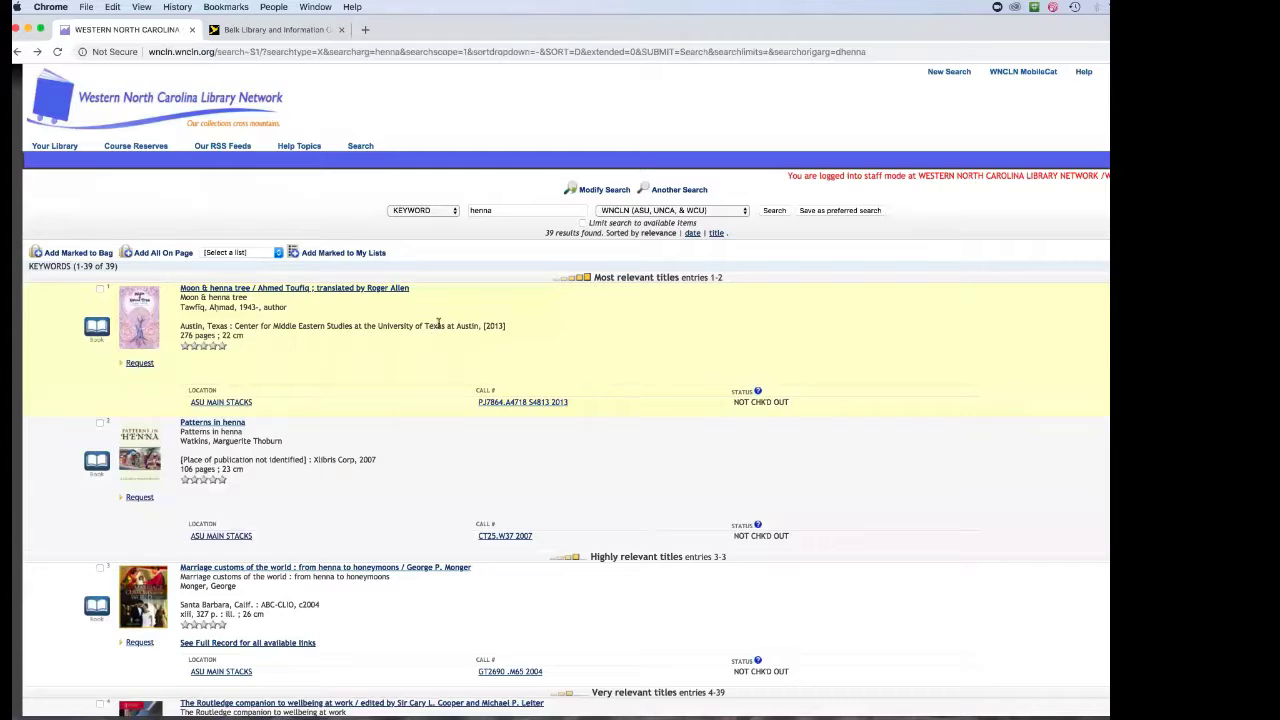
pyautogui.scroll(-5, 435, 327)
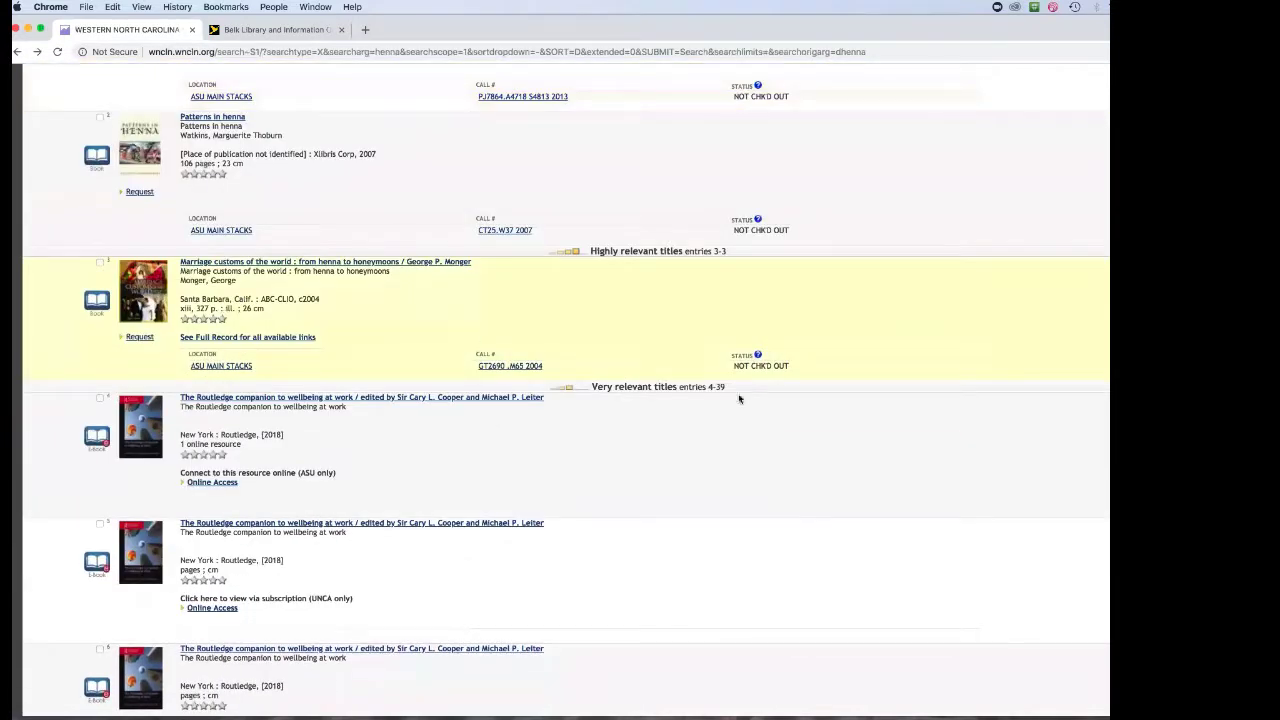
pyautogui.scroll(-1, 863, 452)
pyautogui.scroll(-4, 863, 455)
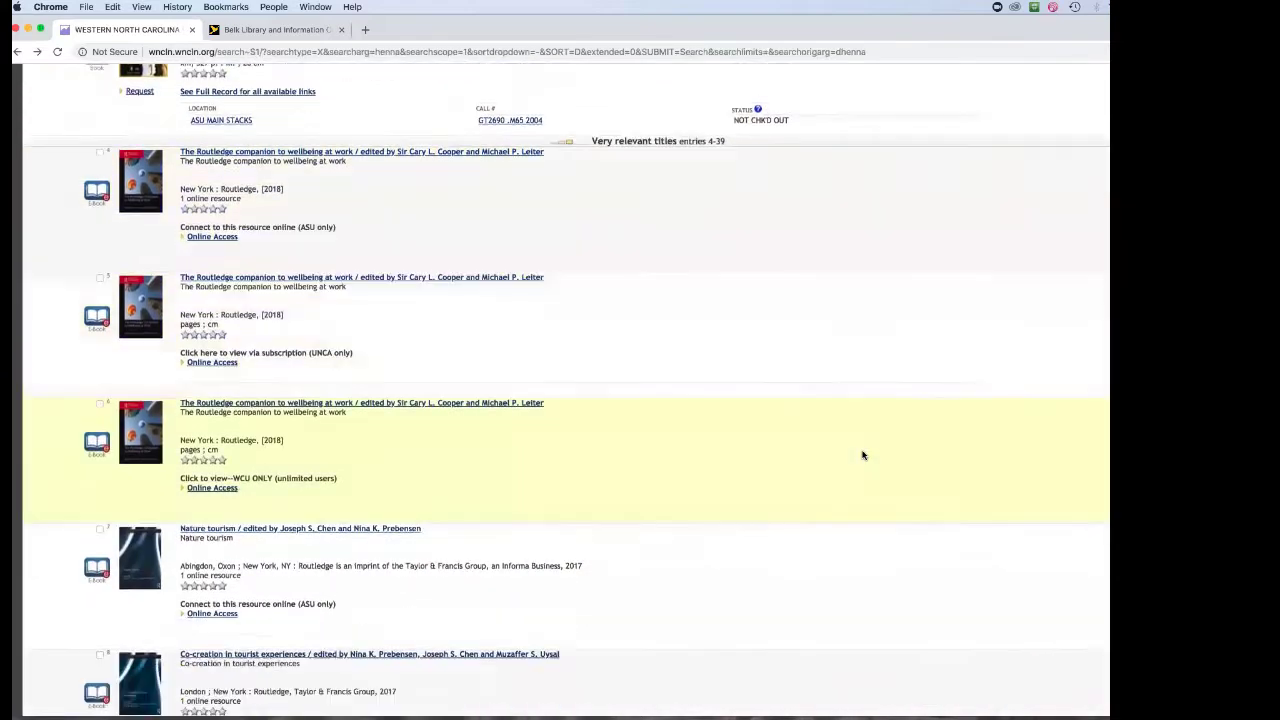
pyautogui.scroll(-3, 863, 455)
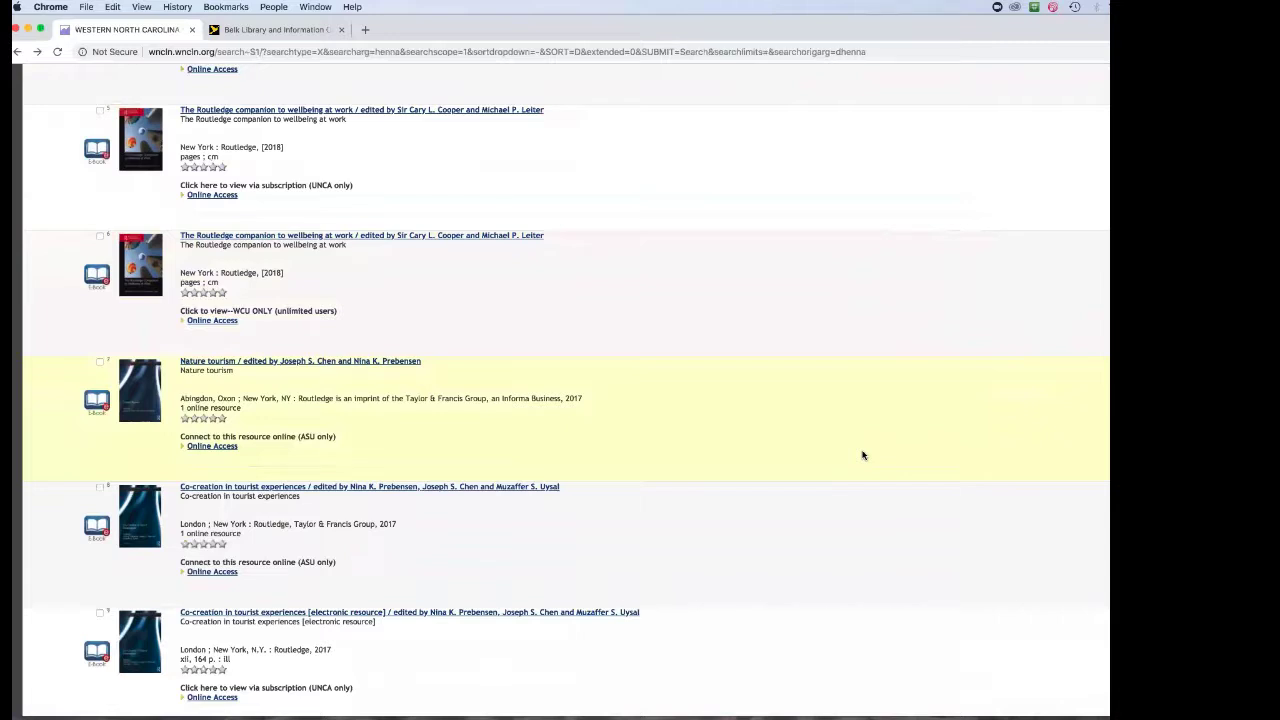
# - Open the Routledge companion to wellbeing at work record, view its patron display, then back out to the 39 henna results
pyautogui.click(255, 238)
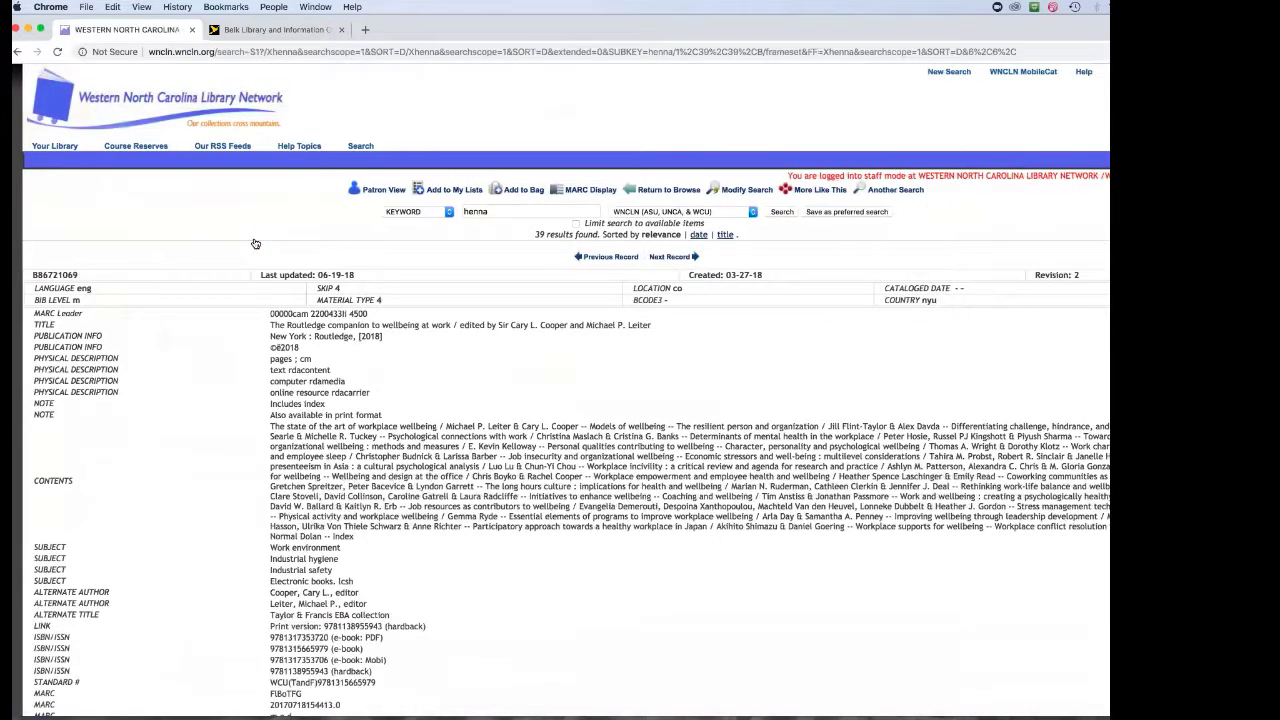
pyautogui.click(383, 191)
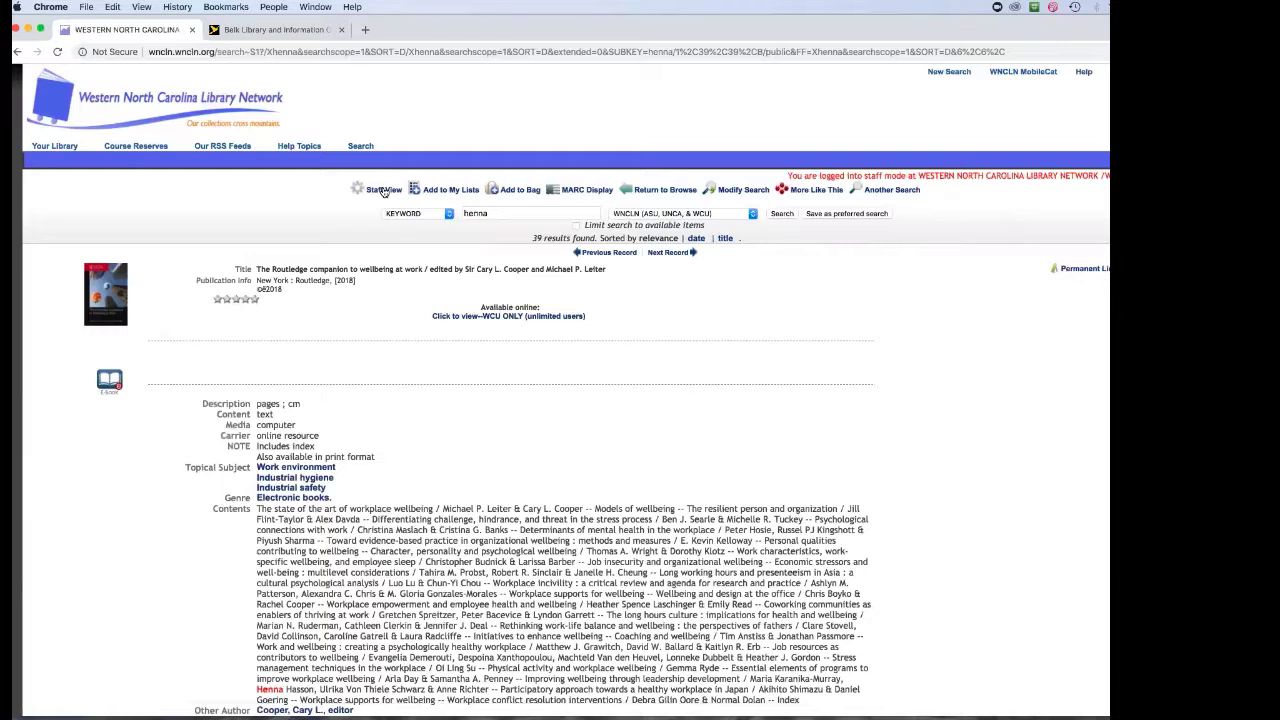
pyautogui.click(18, 54)
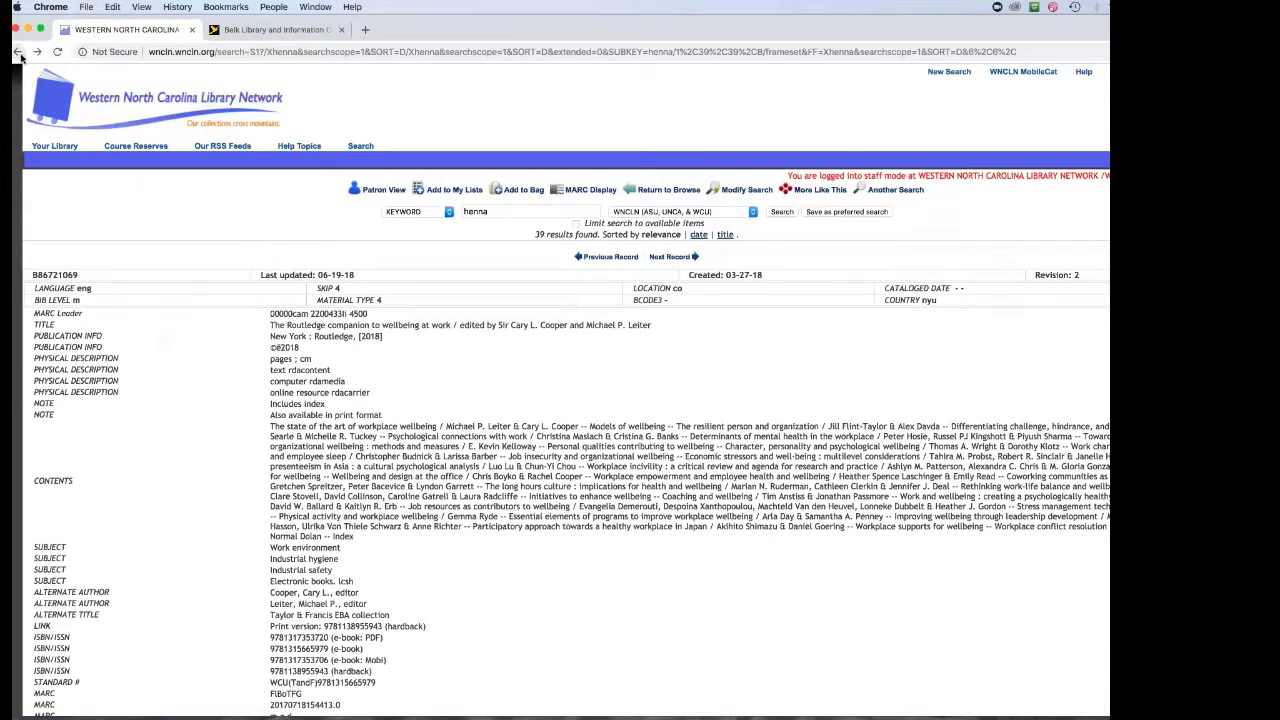
pyautogui.click(385, 190)
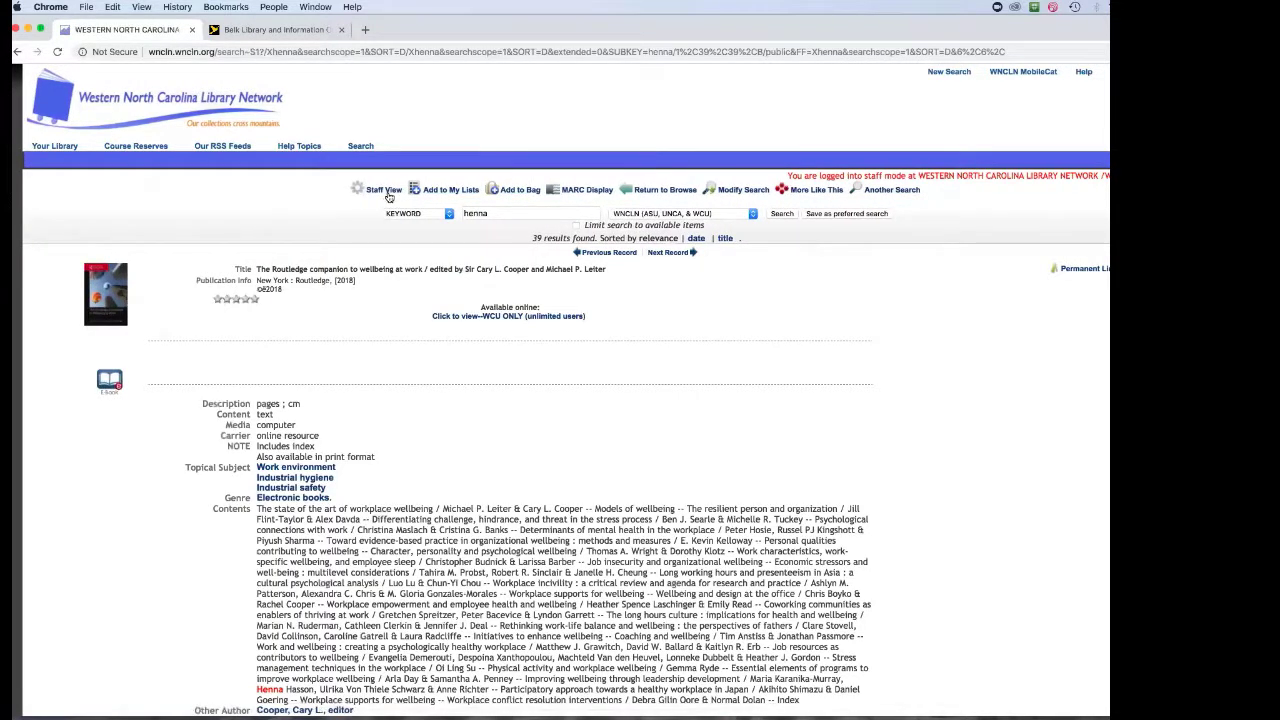
pyautogui.click(17, 52)
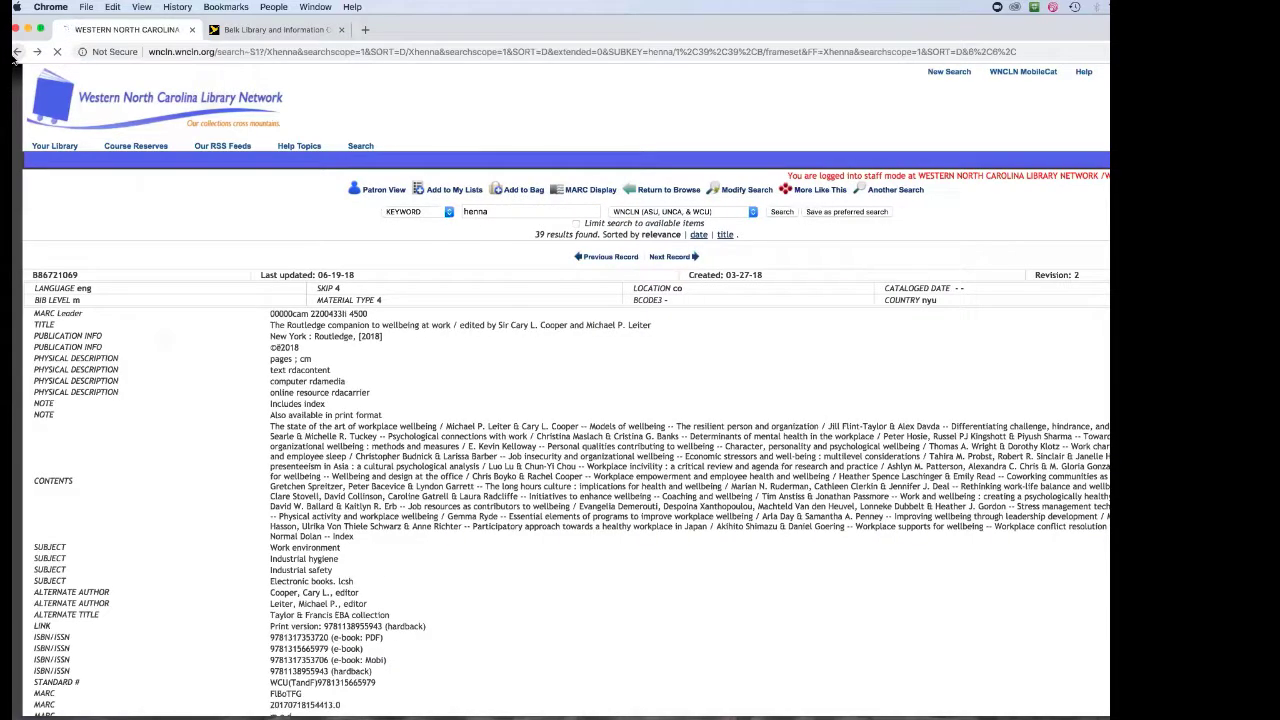
pyautogui.click(18, 54)
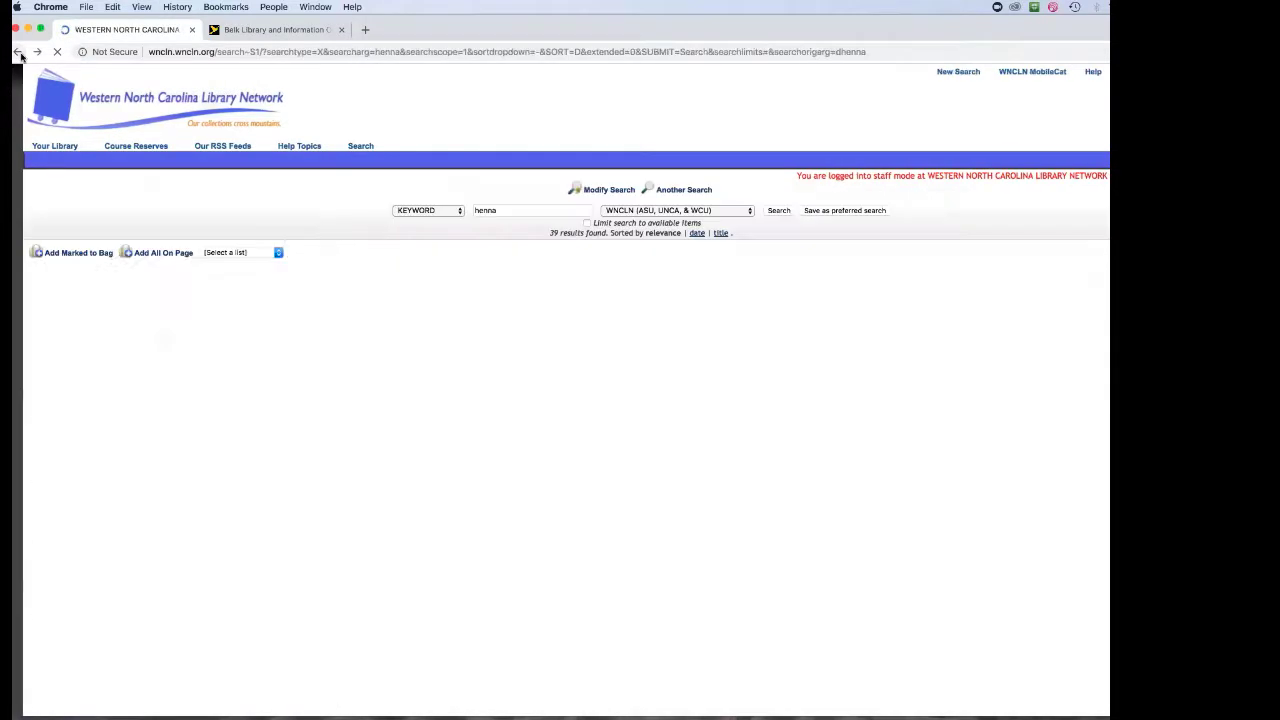
# - Open the Co-creation in tourist experiences record in patron view and follow its ASU-only online access link
pyautogui.scroll(-10, 435, 364)
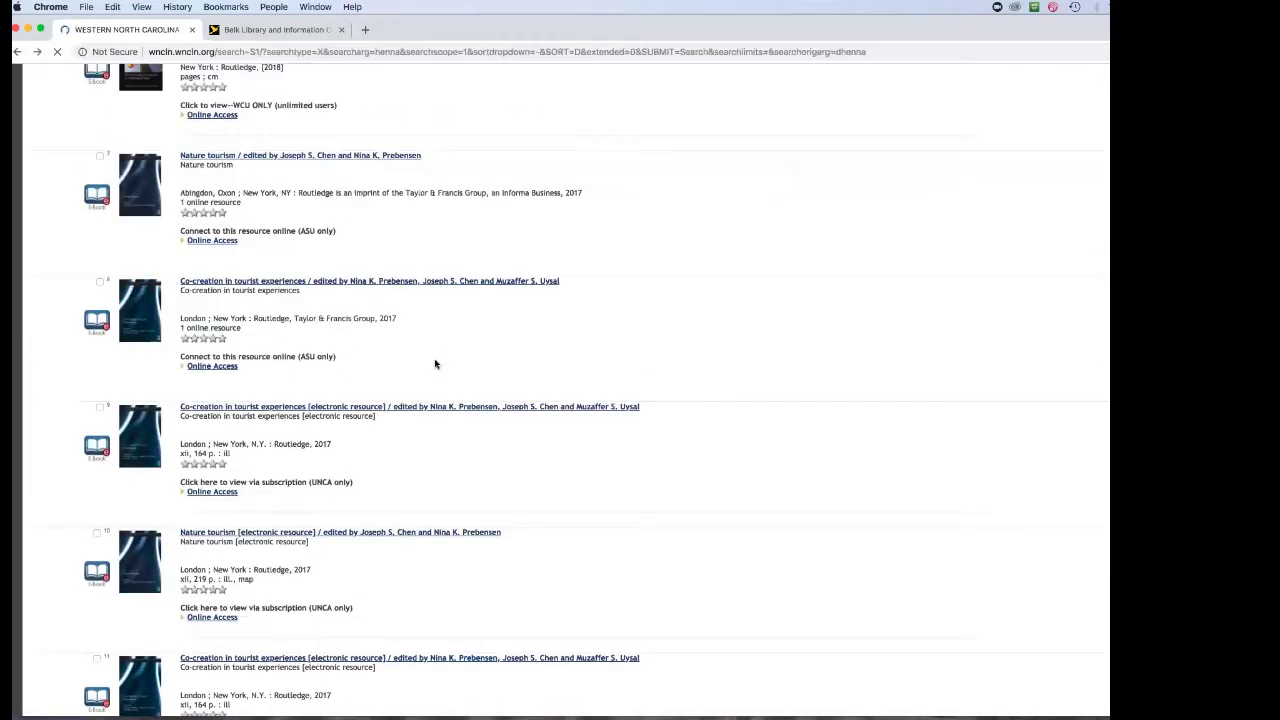
pyautogui.click(271, 284)
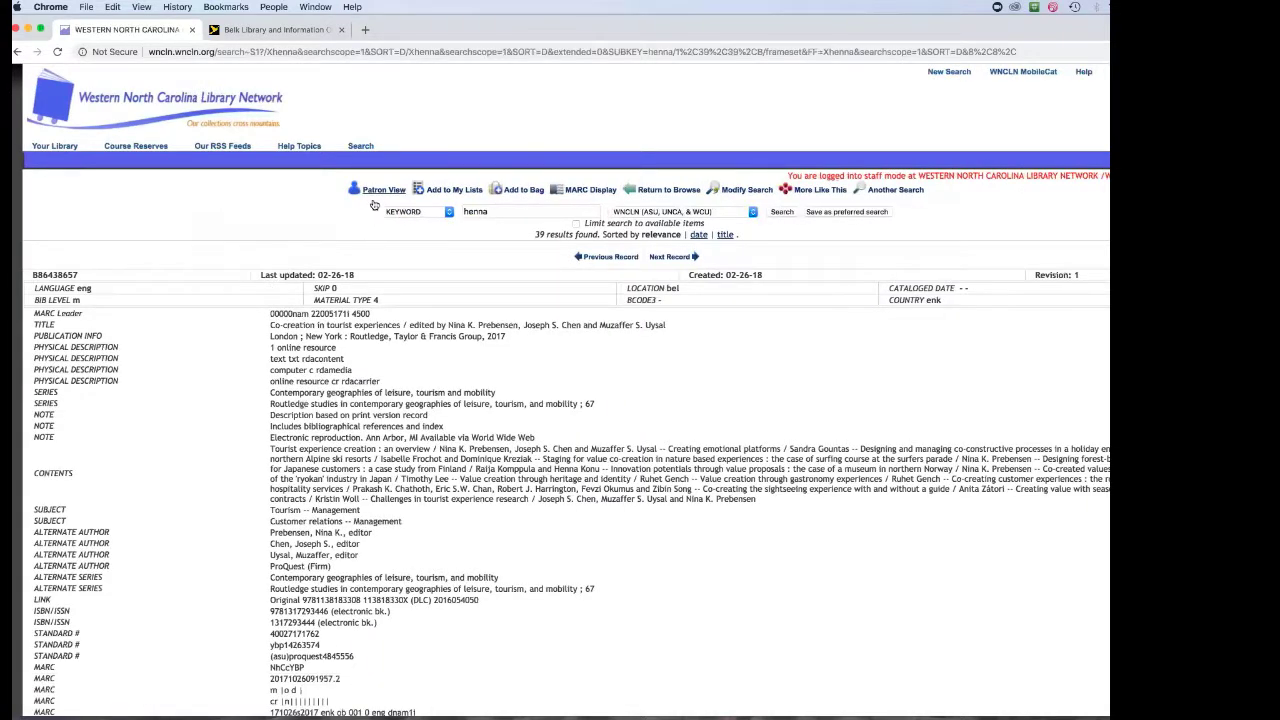
pyautogui.click(376, 200)
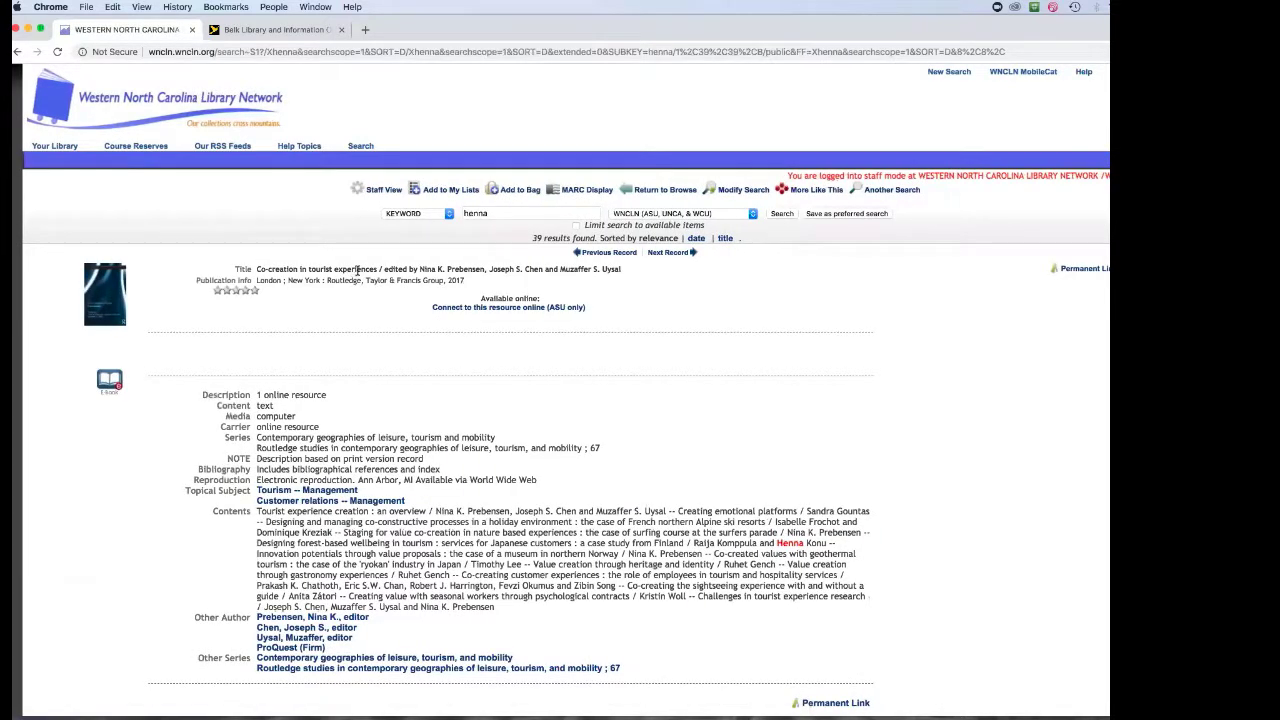
pyautogui.click(457, 308)
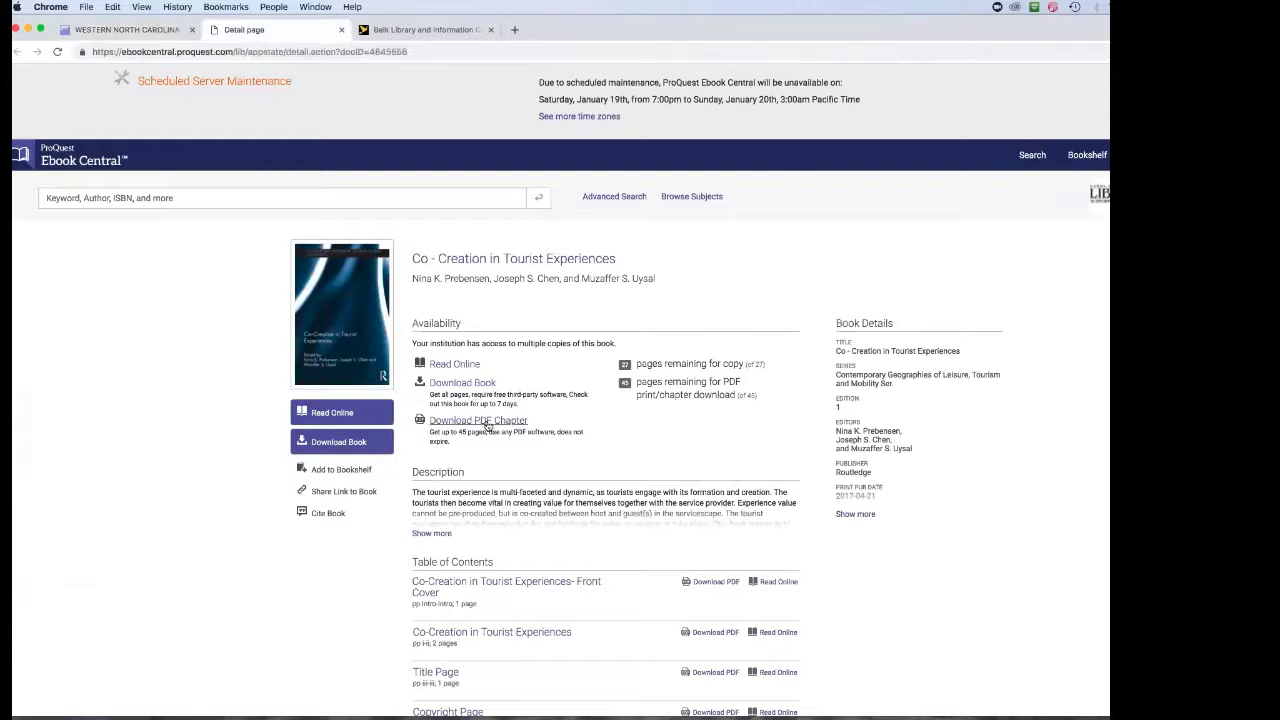
# - Review availability and contents on the Co-Creation in Tourist Experiences detail page, then begin reading online
pyautogui.scroll(-1, 487, 425)
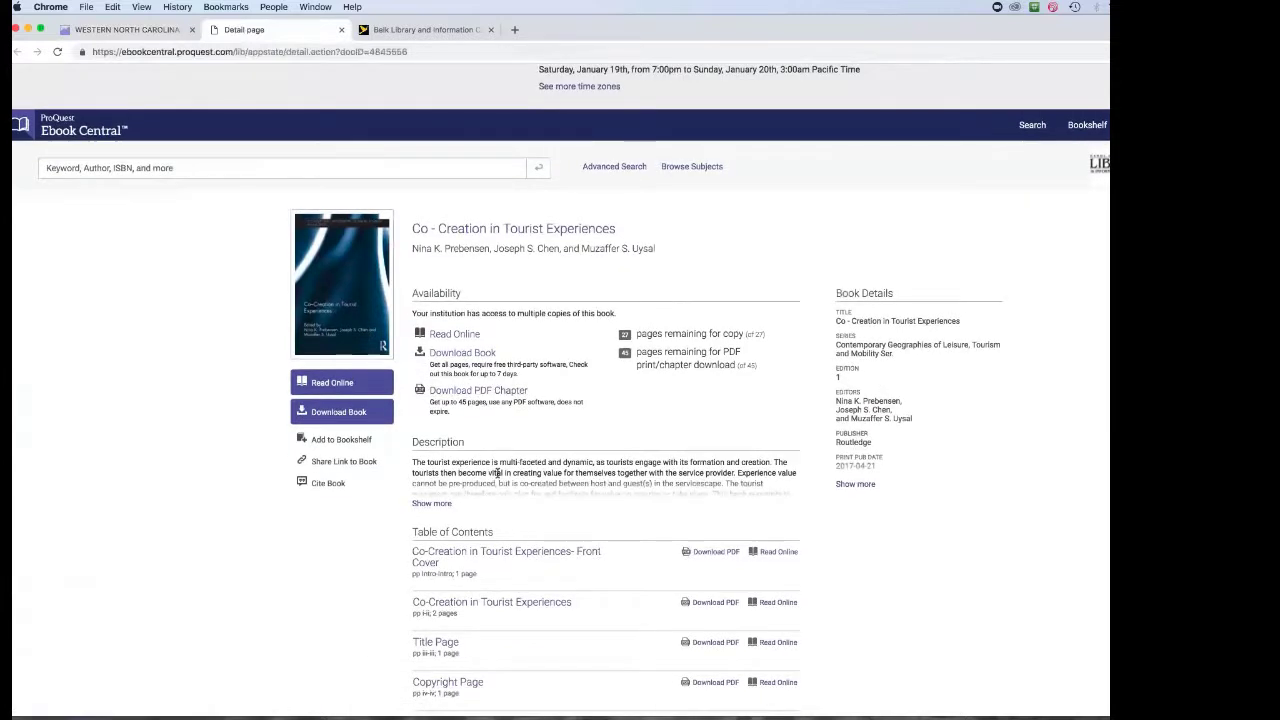
pyautogui.scroll(-4, 506, 431)
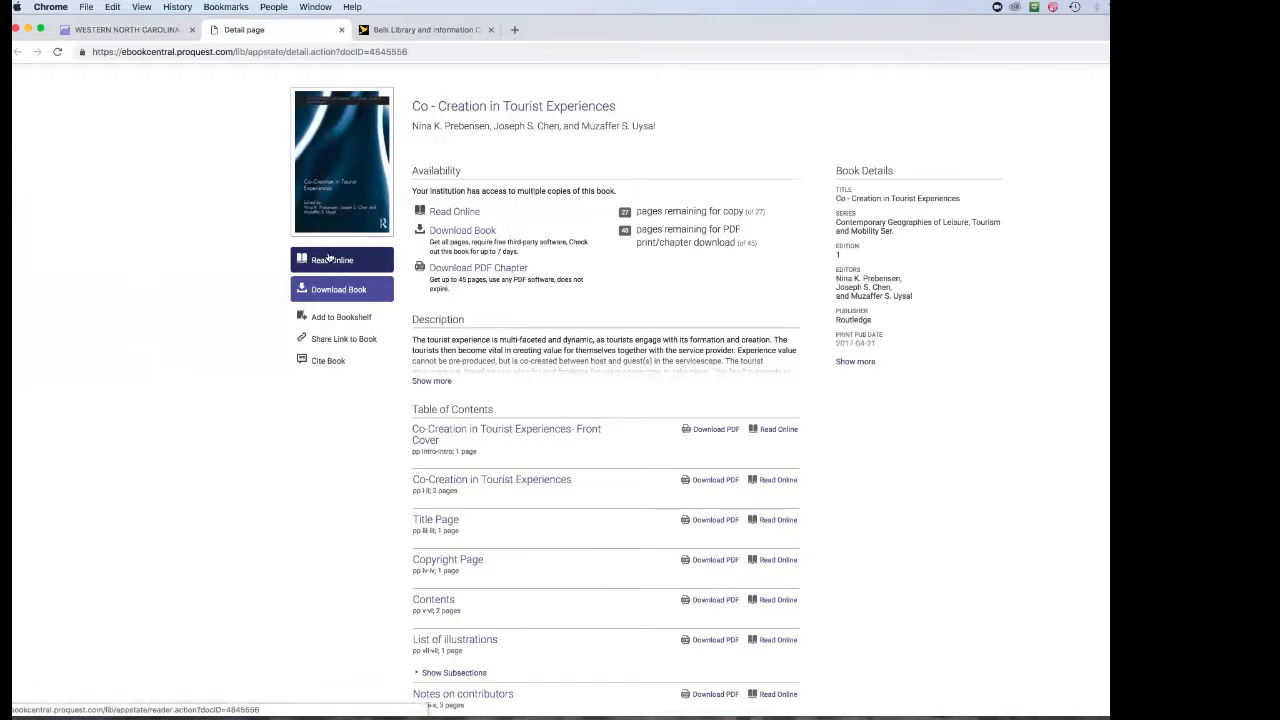
pyautogui.click(329, 258)
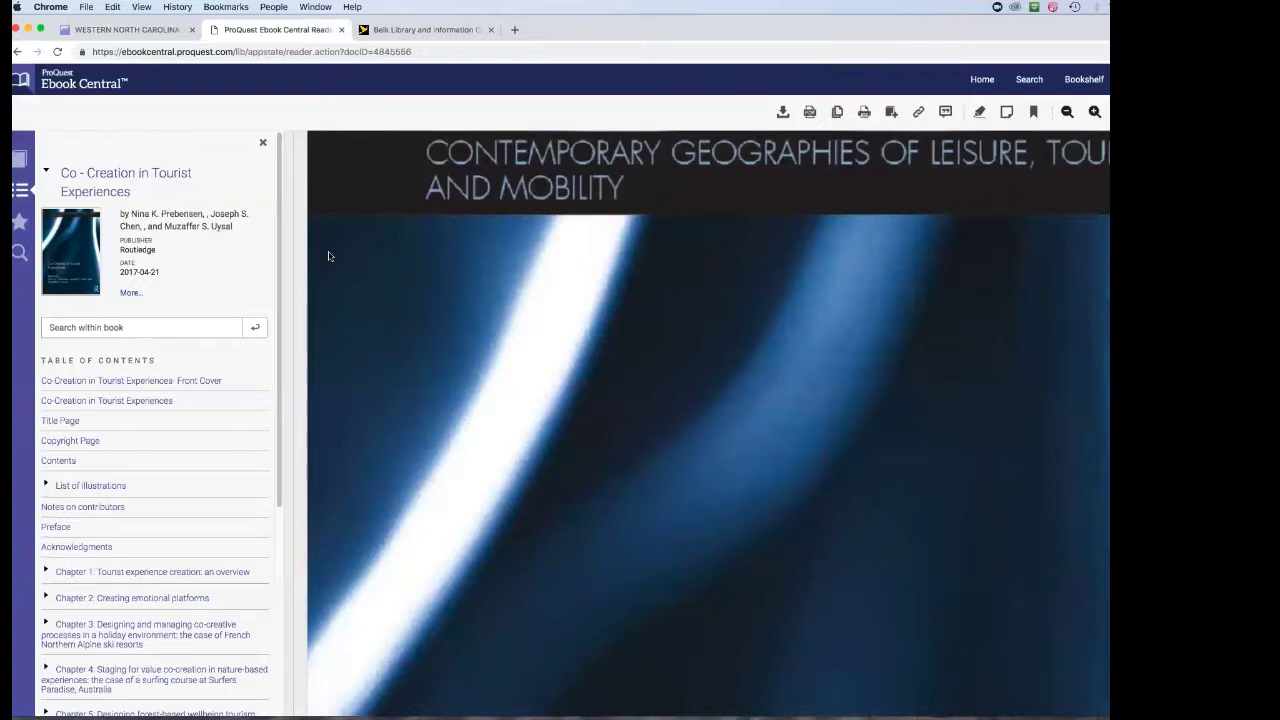
# - Scroll the reader's table of contents down to Chapter 13 and the Index
pyautogui.scroll(-3, 206, 418)
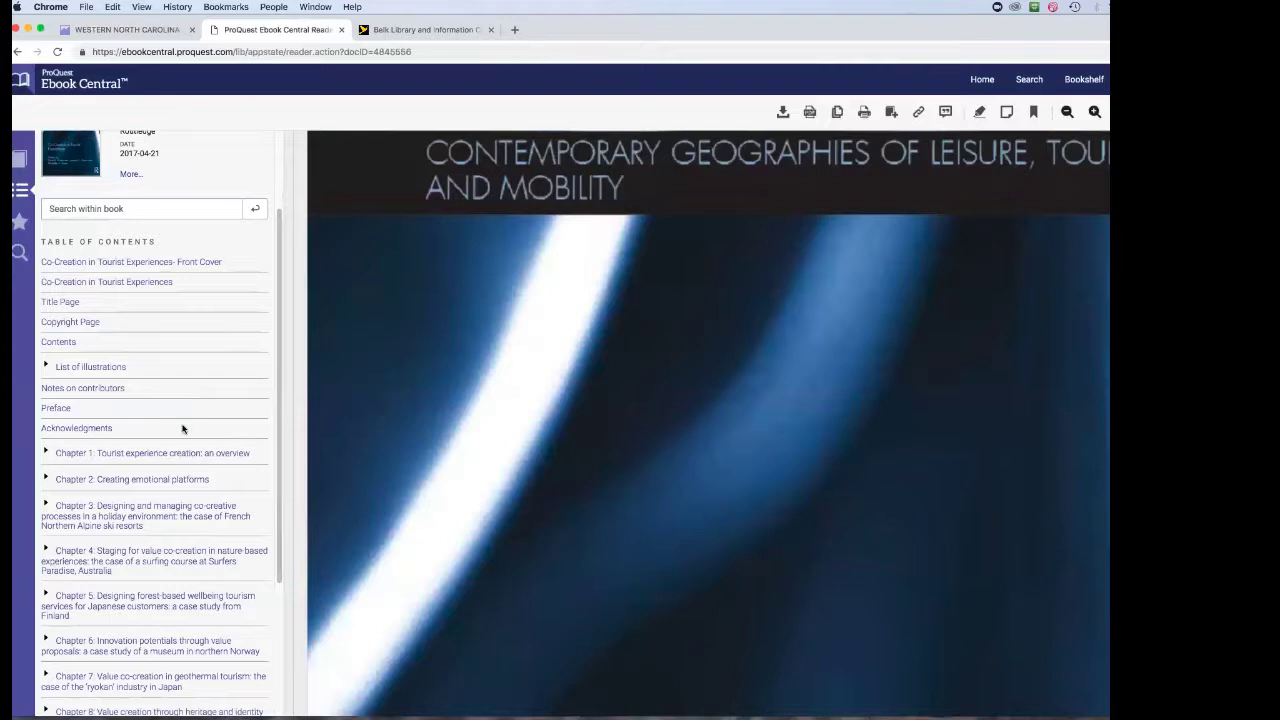
pyautogui.scroll(-5, 183, 428)
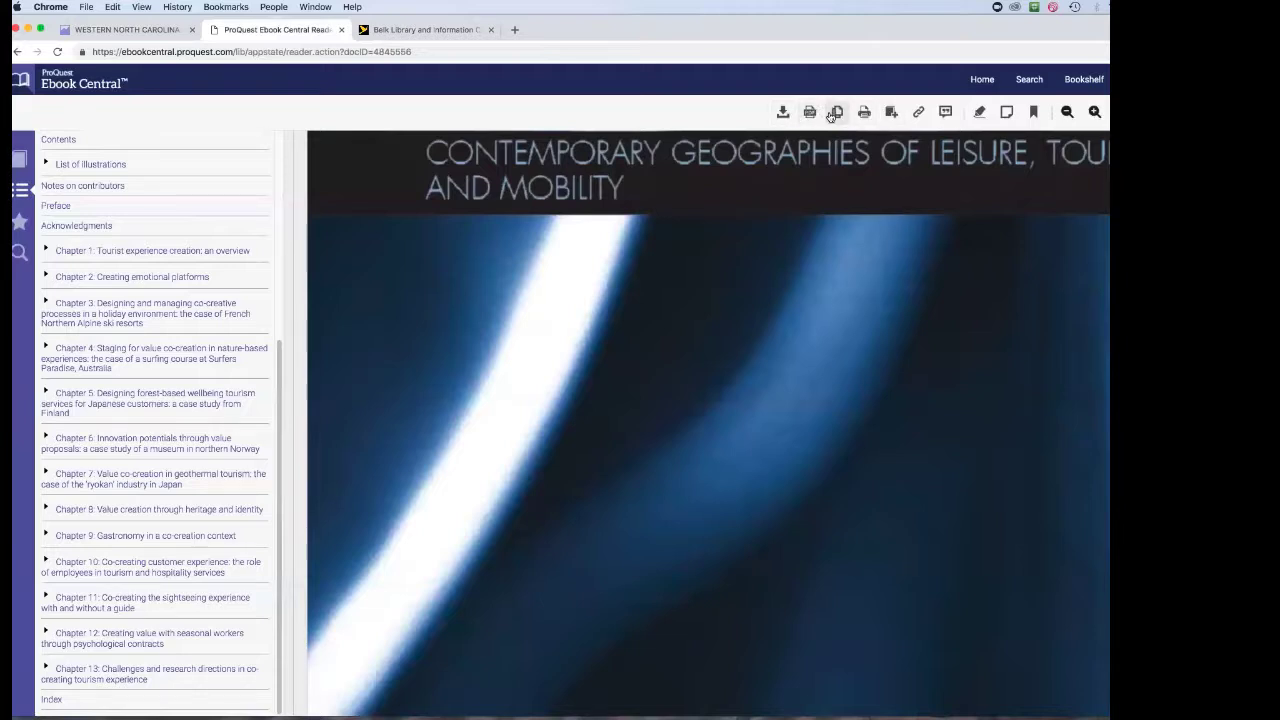
# - Display the book's ready-made MLA citation, close it, and go back to the detail page
pyautogui.click(945, 112)
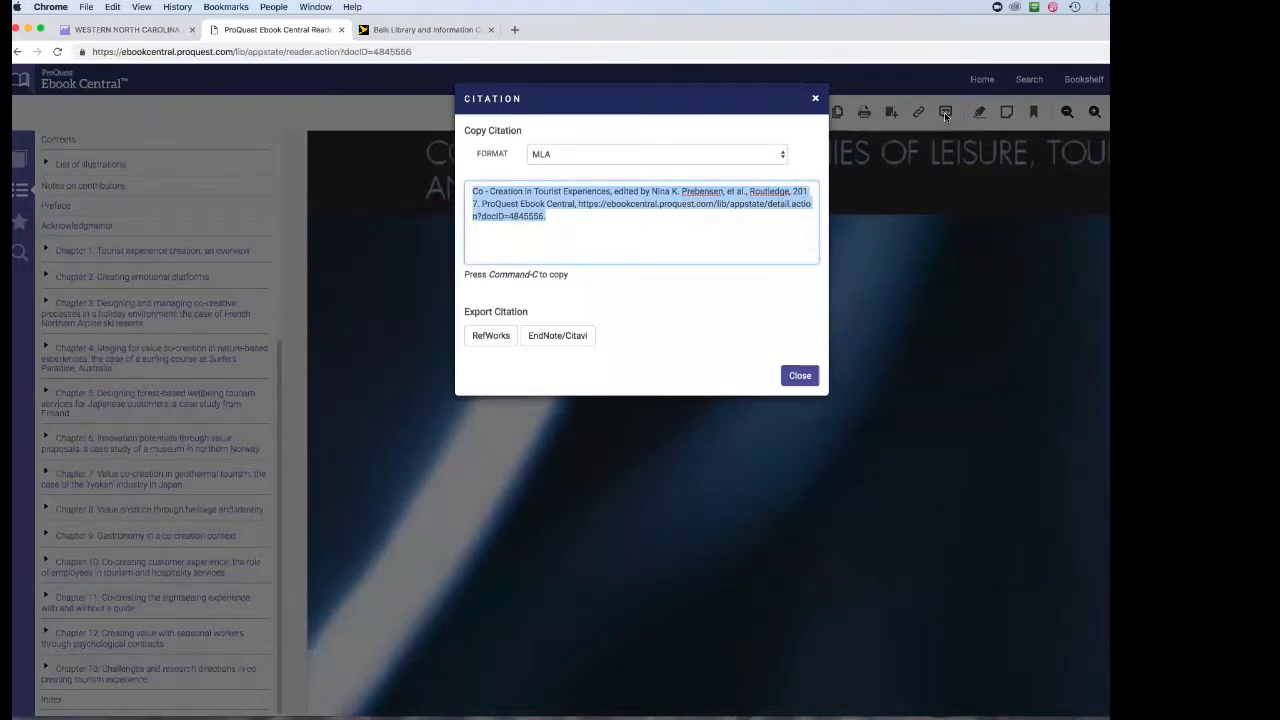
pyautogui.click(815, 98)
pyautogui.click(17, 52)
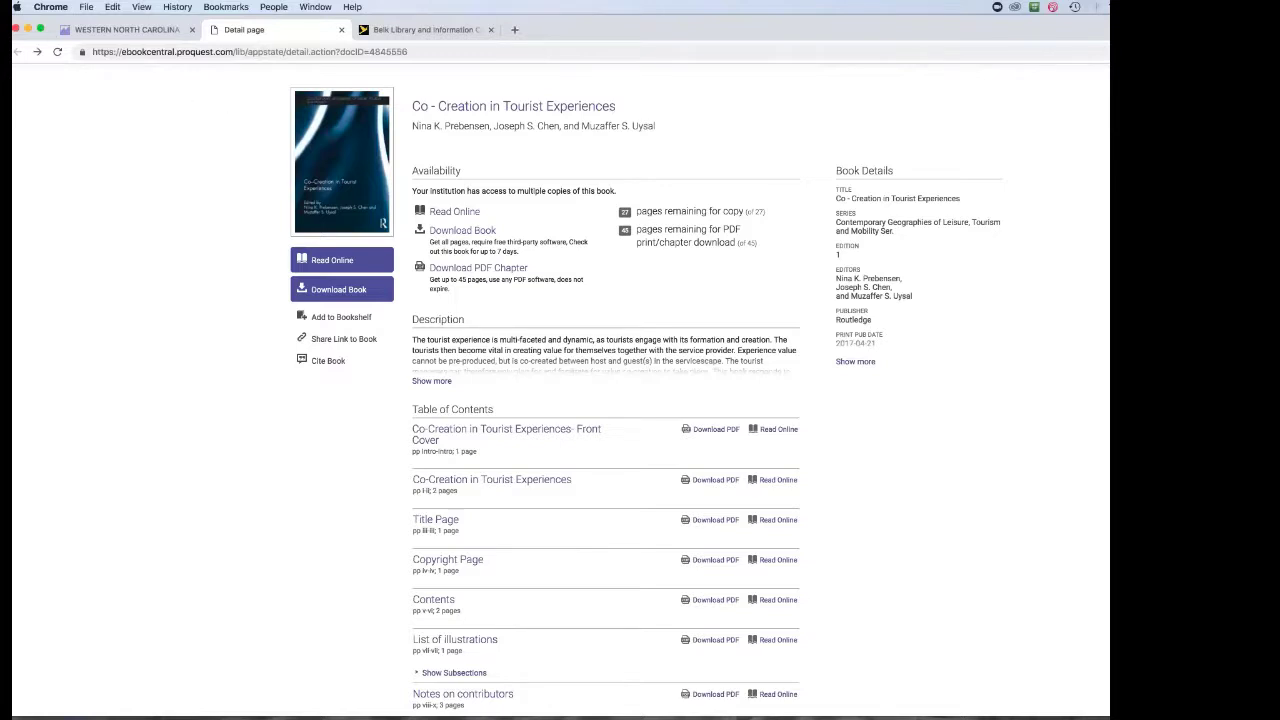
# - Close the ProQuest tab and step back through the catalog to the Confirm Form Resubmission page
pyautogui.click(341, 29)
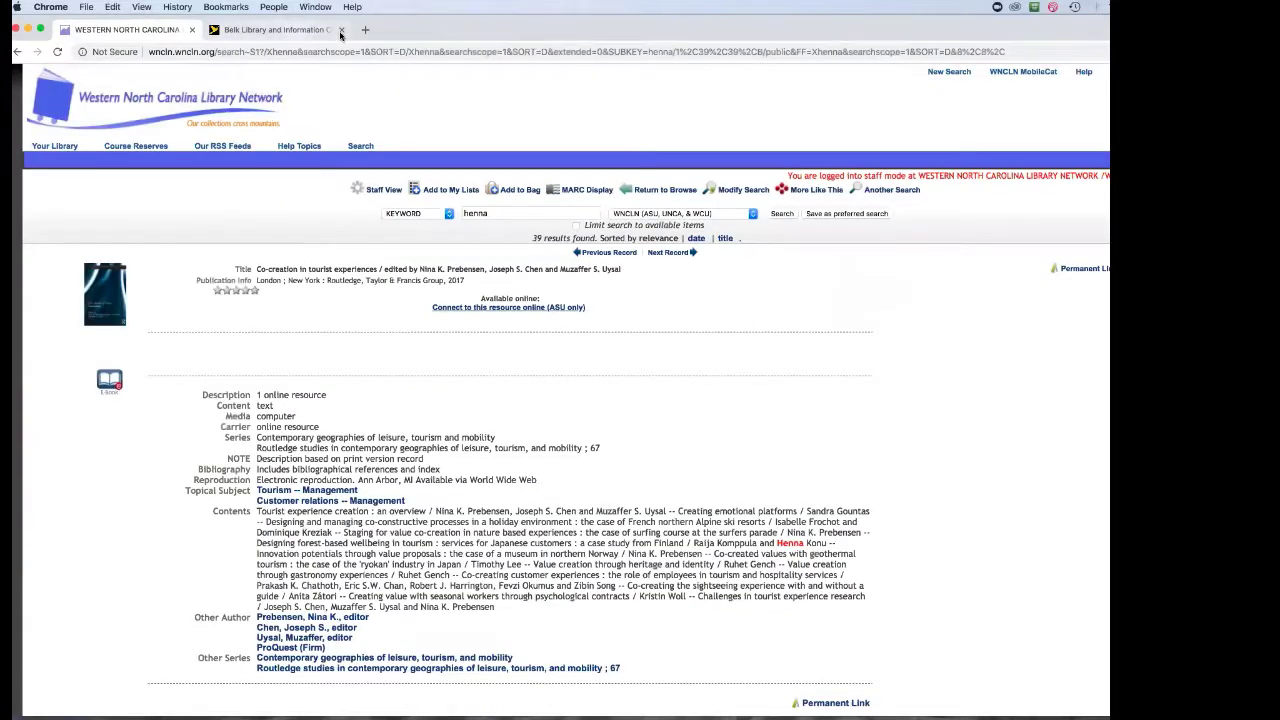
pyautogui.click(16, 52)
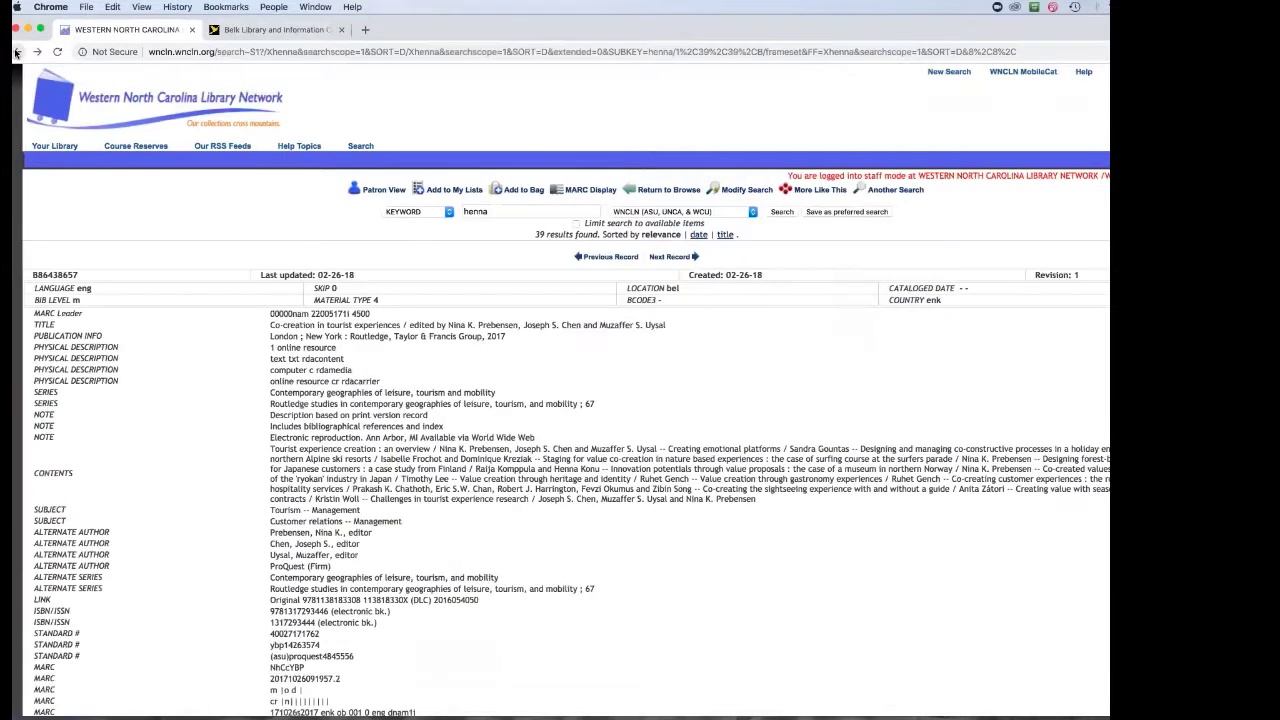
pyautogui.click(16, 52)
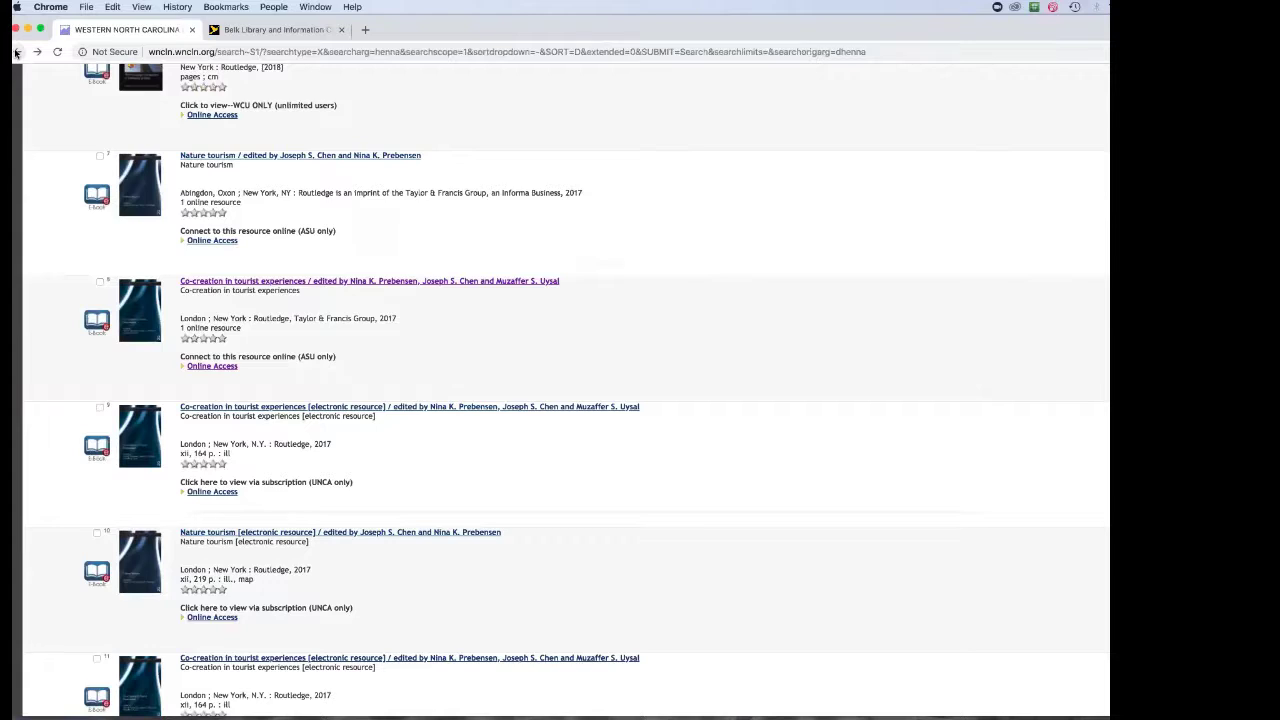
pyautogui.click(17, 52)
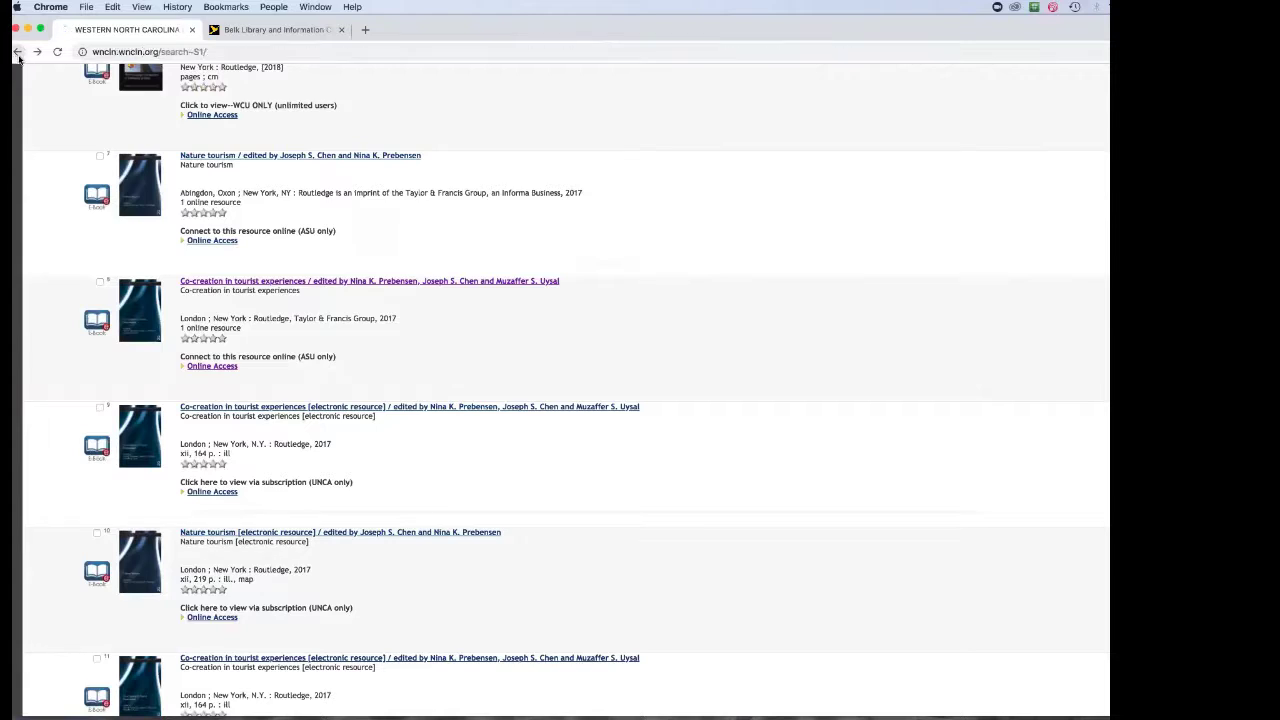
pyautogui.click(163, 52)
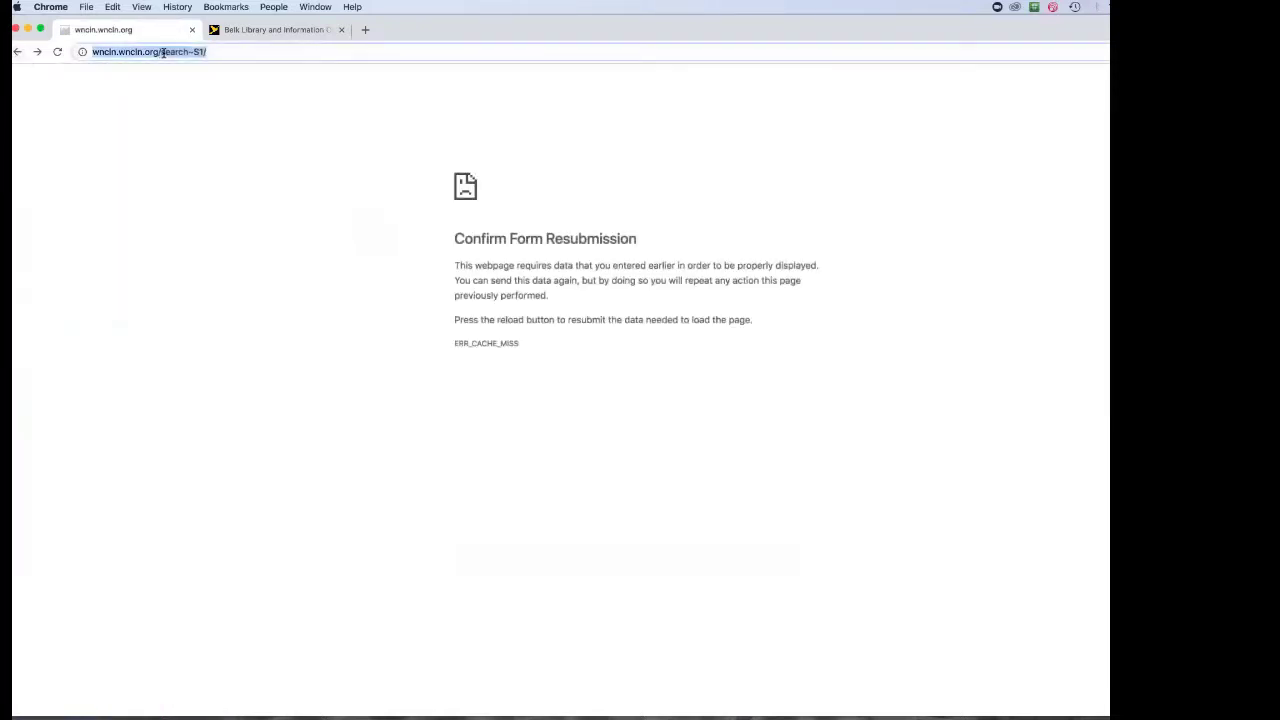
# - Load library.appstate.edu and enter 'Henna as art' in the homepage's Google Scholar search box
pyautogui.write('library.')
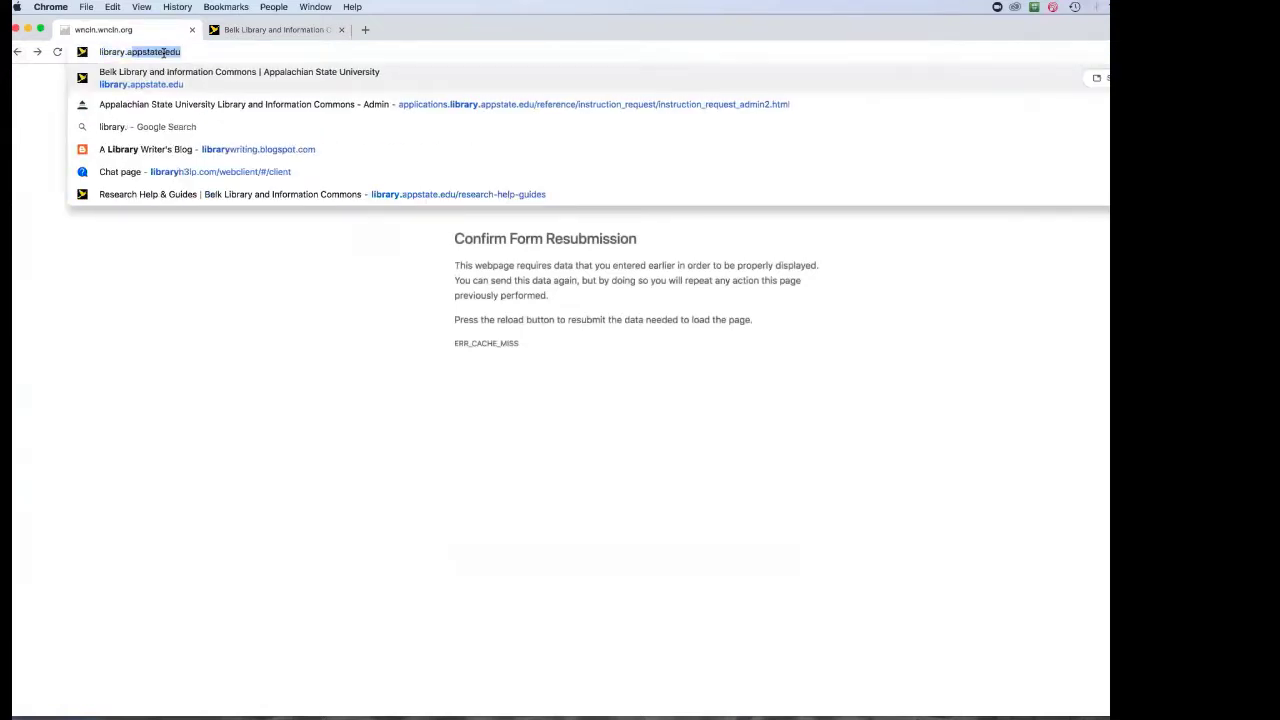
pyautogui.write('appstate.e')
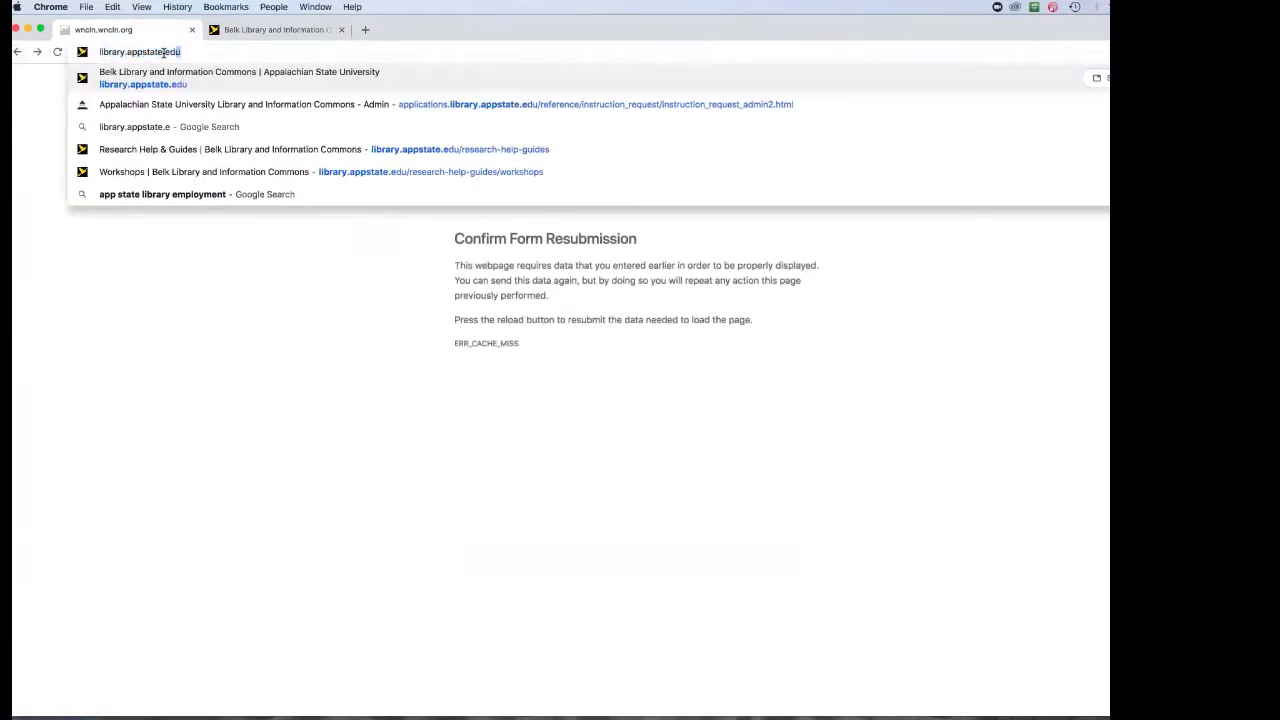
pyautogui.write('du')
pyautogui.press('Return')
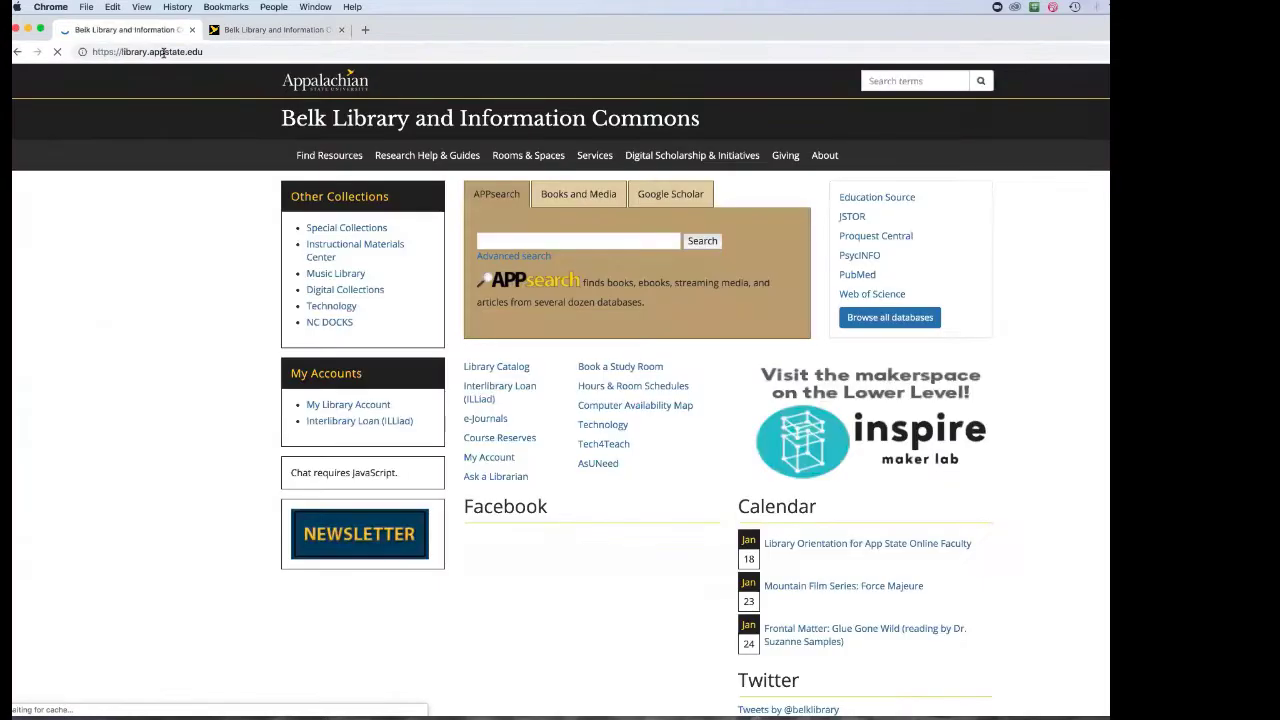
pyautogui.click(670, 195)
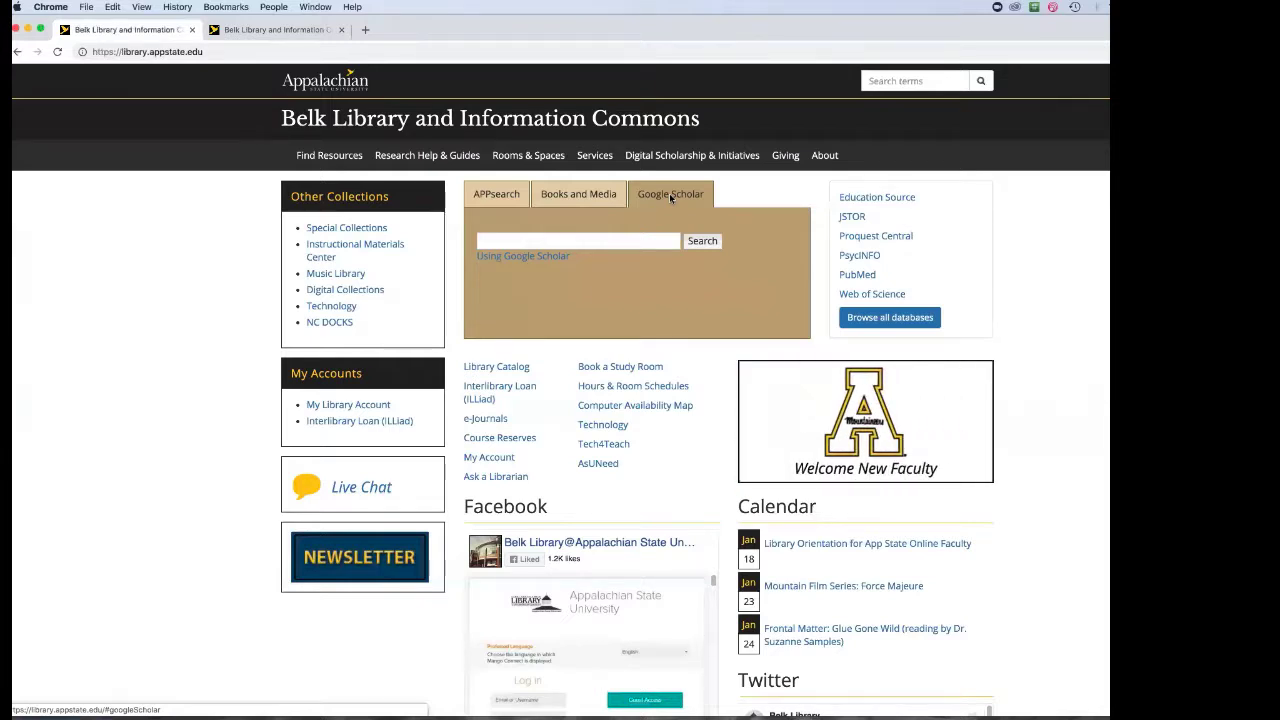
pyautogui.click(632, 238)
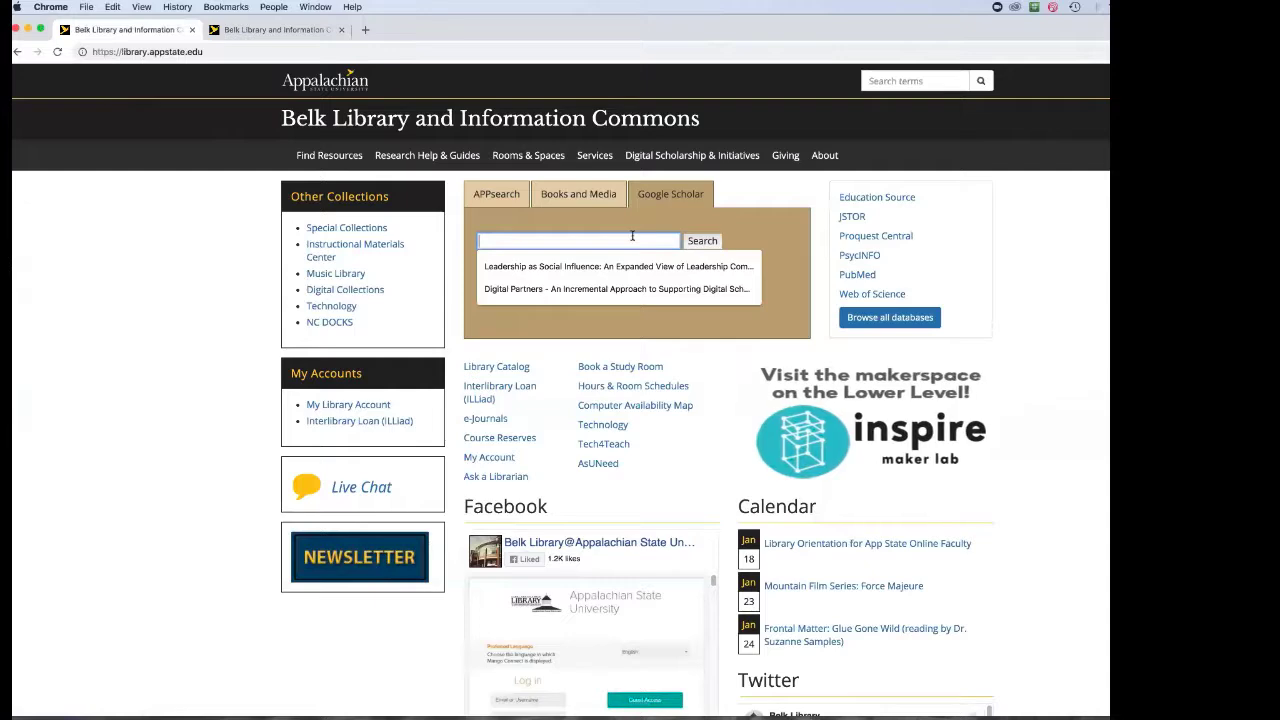
pyautogui.write('Henna as art')
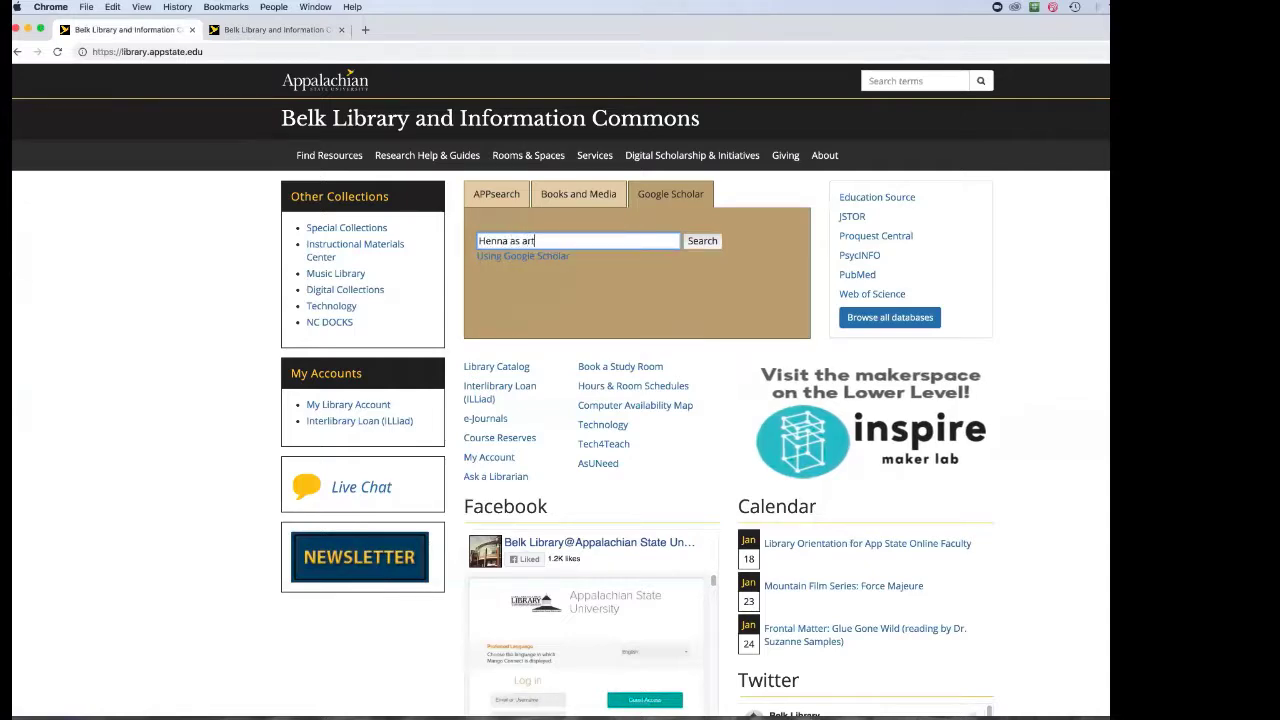
# - Search Google Scholar for 'Henna as art' and open the hennapage.com PDF of Developing Guidelines on Henna
pyautogui.click(704, 242)
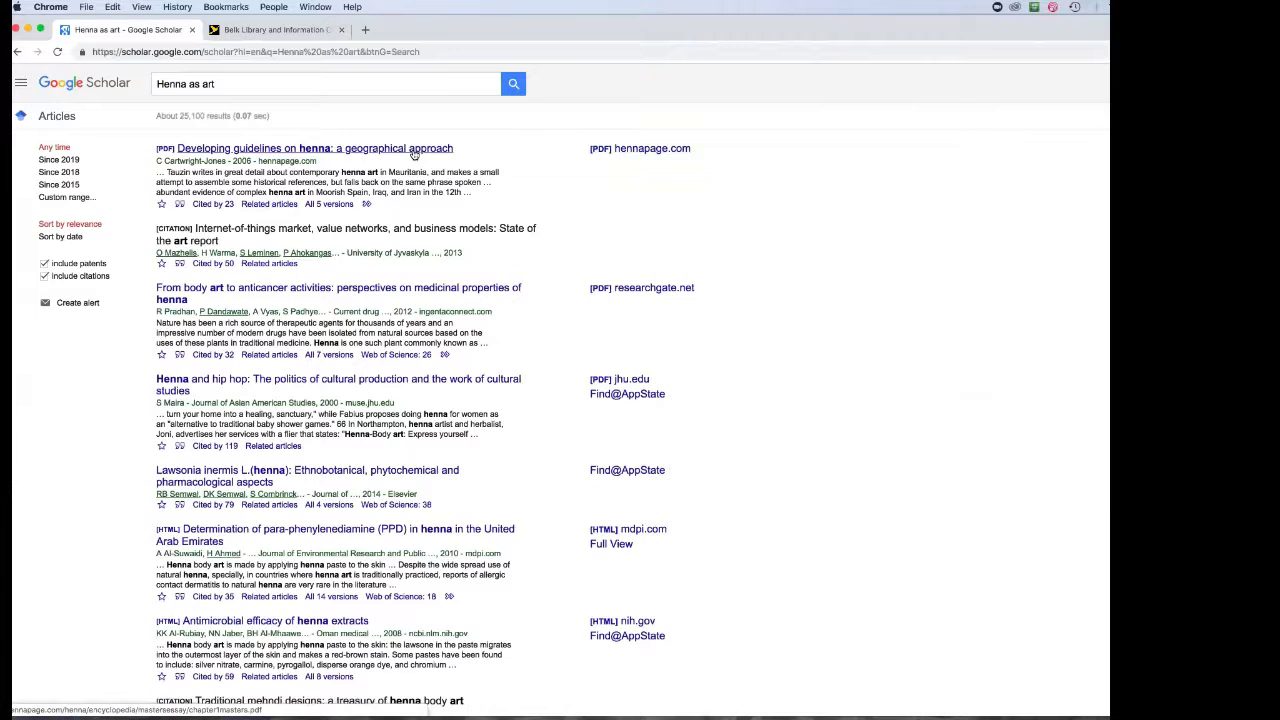
pyautogui.click(634, 150)
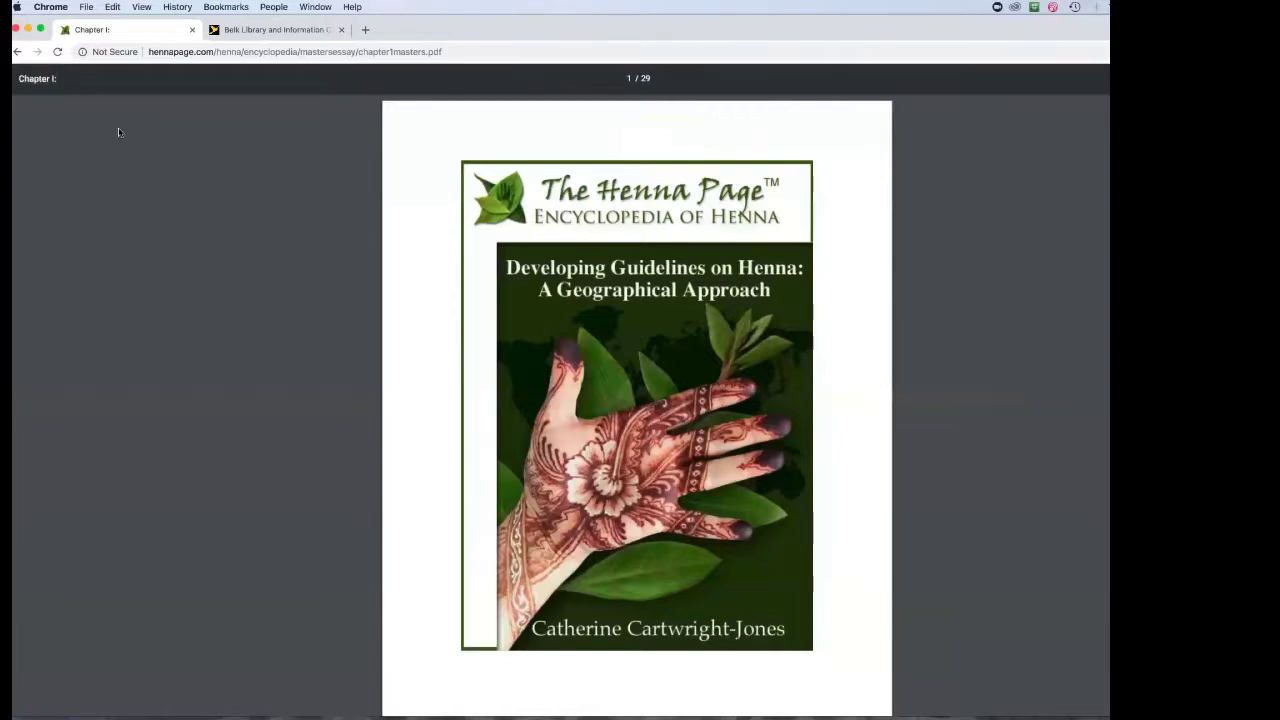
# - Leave the hennapage PDF and return to the roughly 25,100 Google Scholar results for Henna as art
pyautogui.scroll(-10, 118, 132)
pyautogui.click(16, 52)
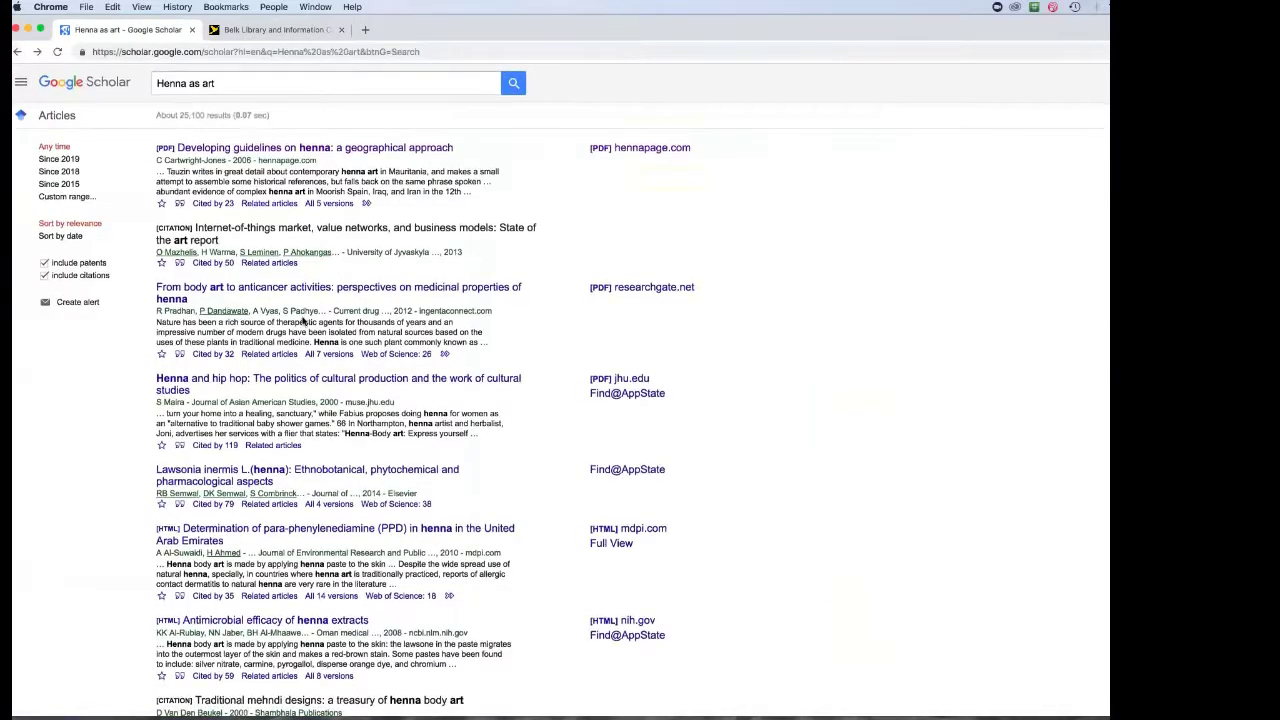
pyautogui.scroll(-5, 303, 318)
pyautogui.scroll(5, 303, 320)
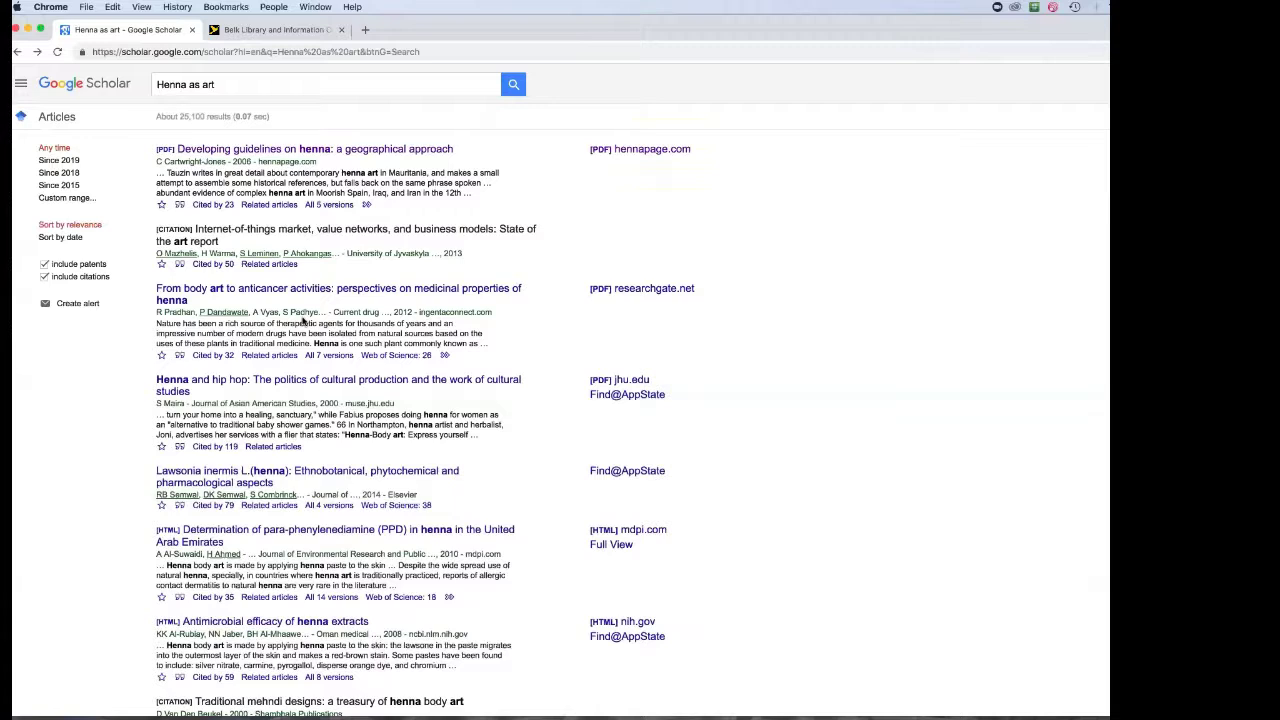
# - Return to the Belk Library homepage and open the Databases page under Find Resources
pyautogui.click(16, 52)
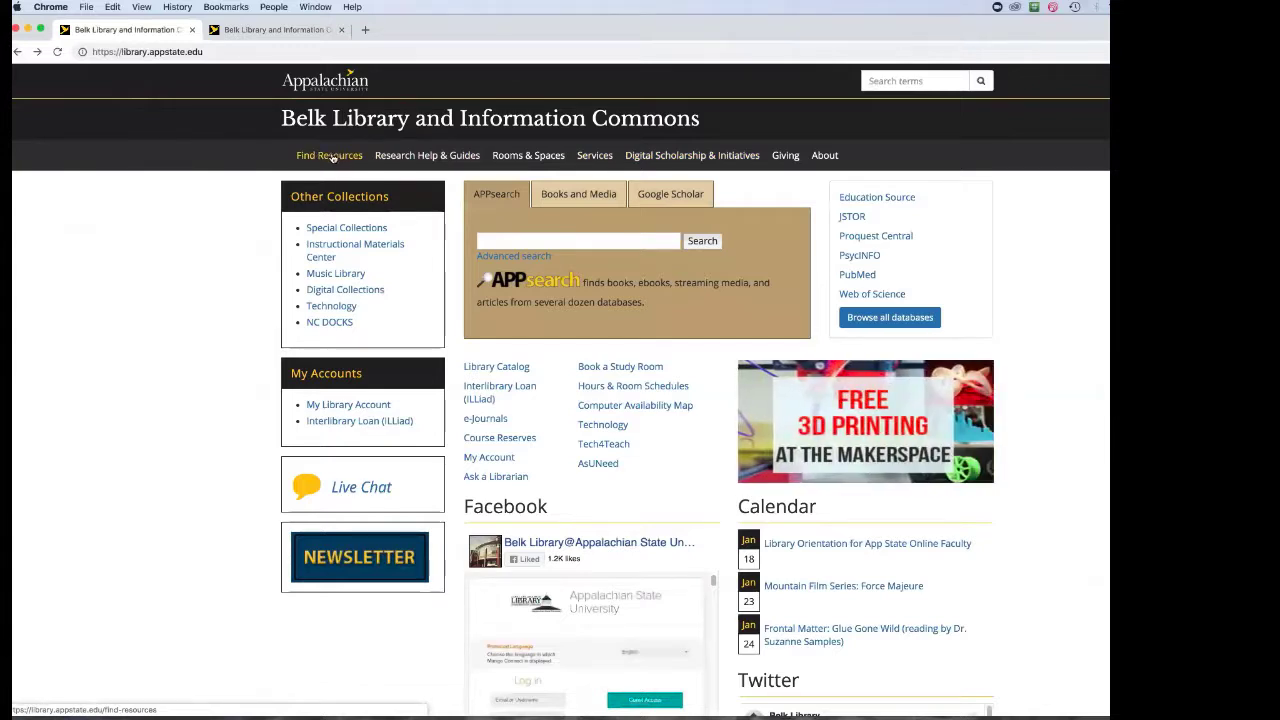
pyautogui.click(332, 157)
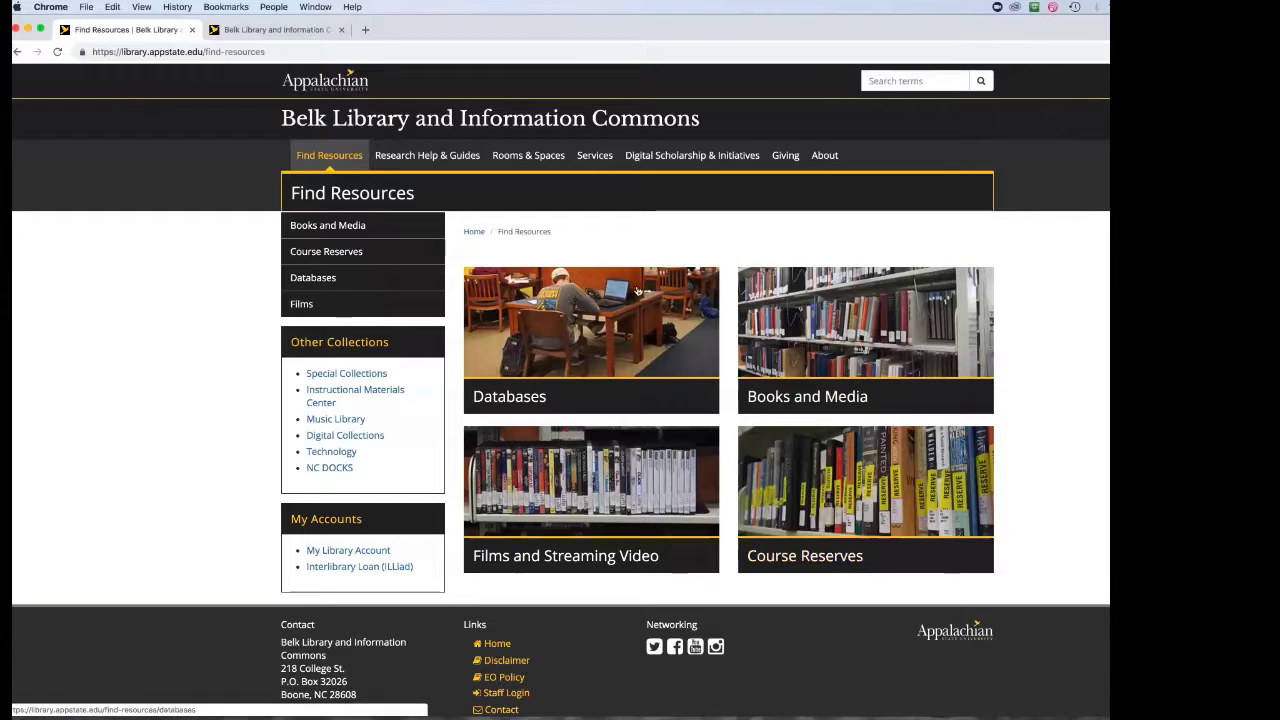
pyautogui.click(620, 364)
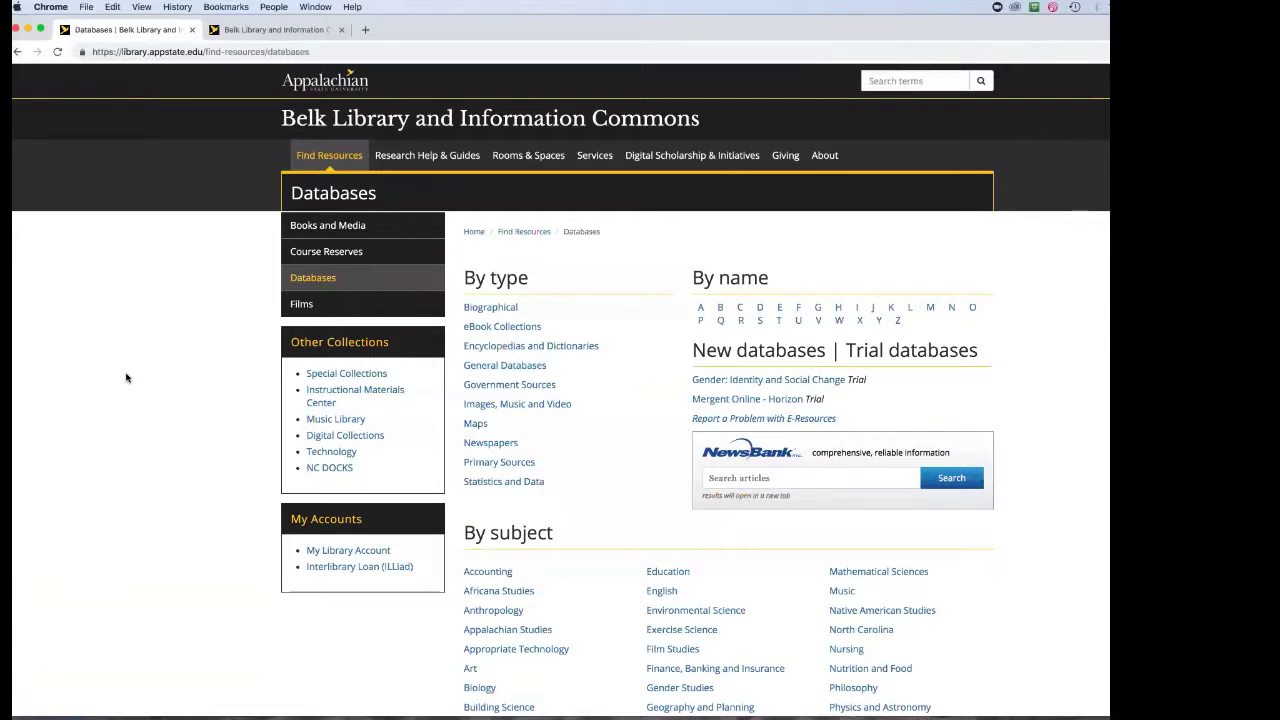
# - Scroll down to the By subject list and choose Business
pyautogui.scroll(-1, 126, 377)
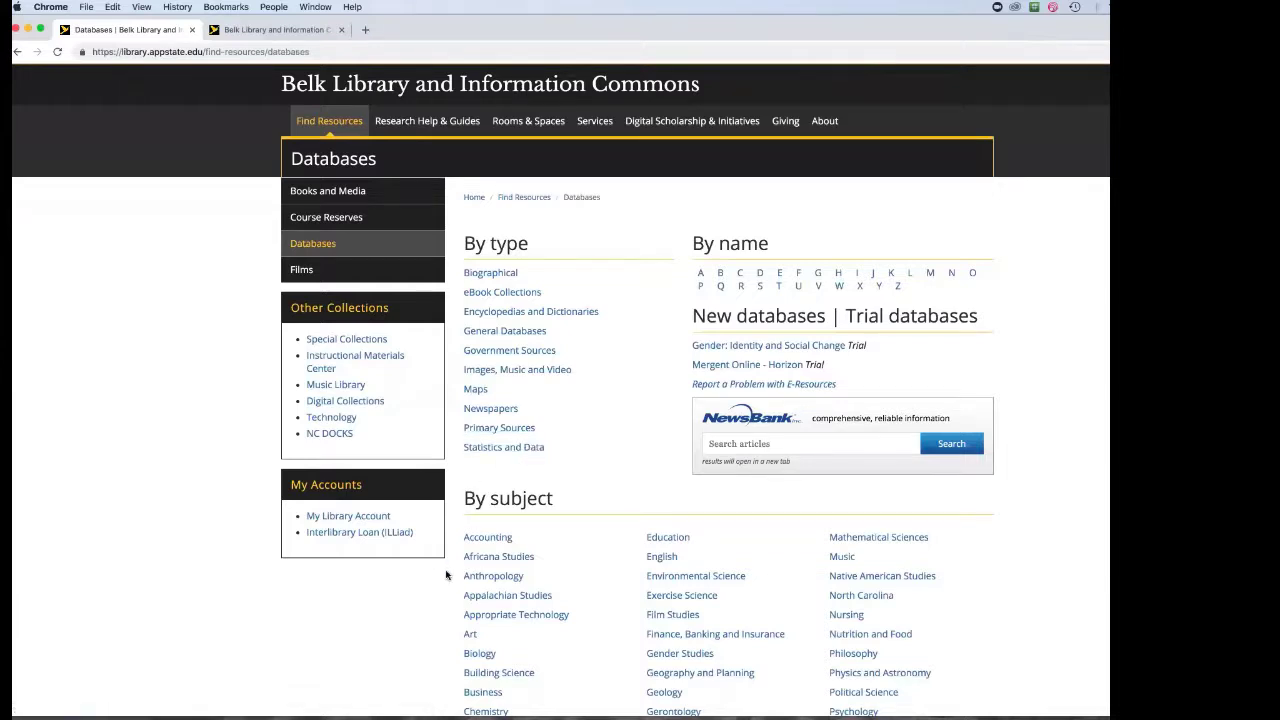
pyautogui.scroll(-2, 446, 574)
pyautogui.scroll(-6, 446, 574)
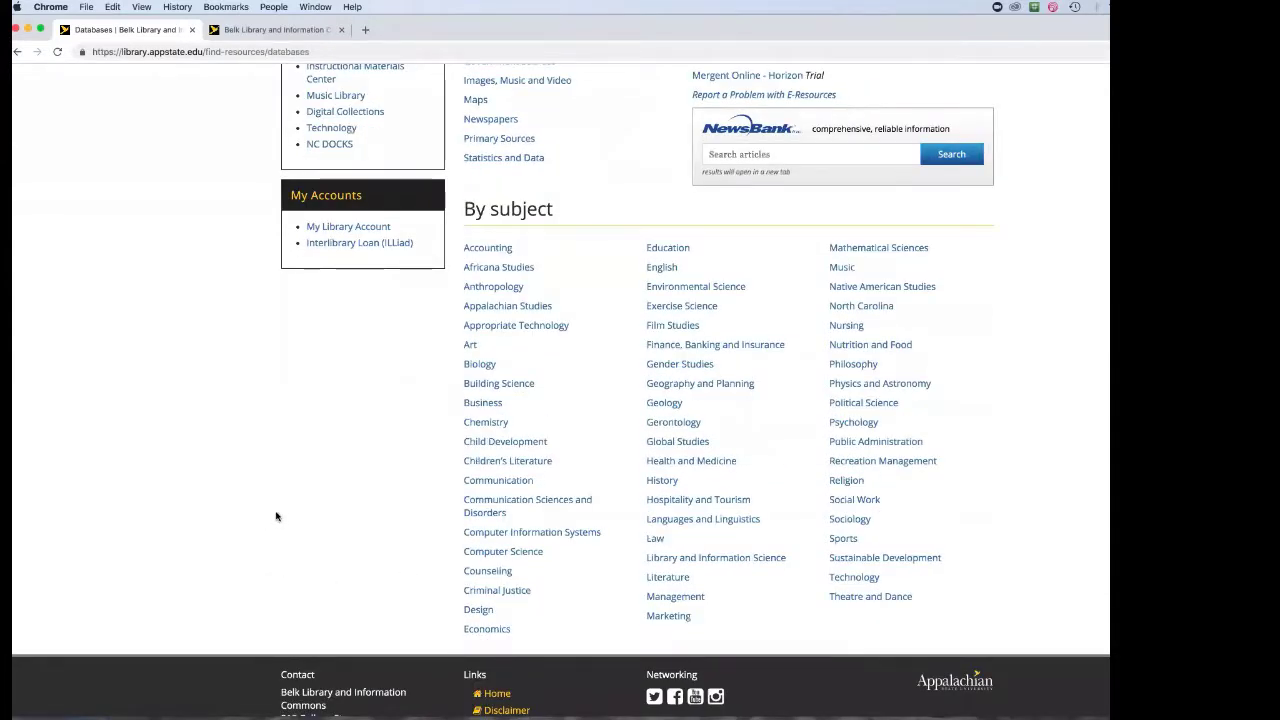
pyautogui.click(484, 404)
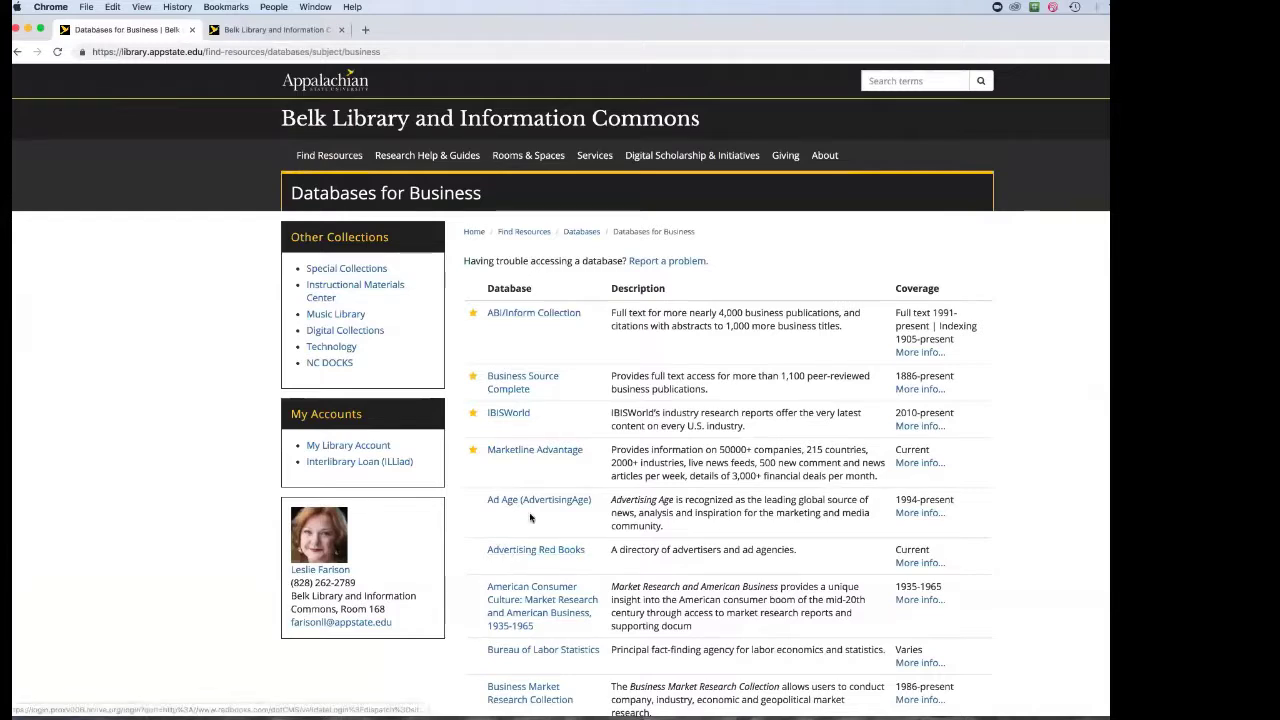
# - Find Business Source Complete in the Databases for Business table and open it
pyautogui.scroll(-1, 617, 411)
pyautogui.scroll(-3, 580, 298)
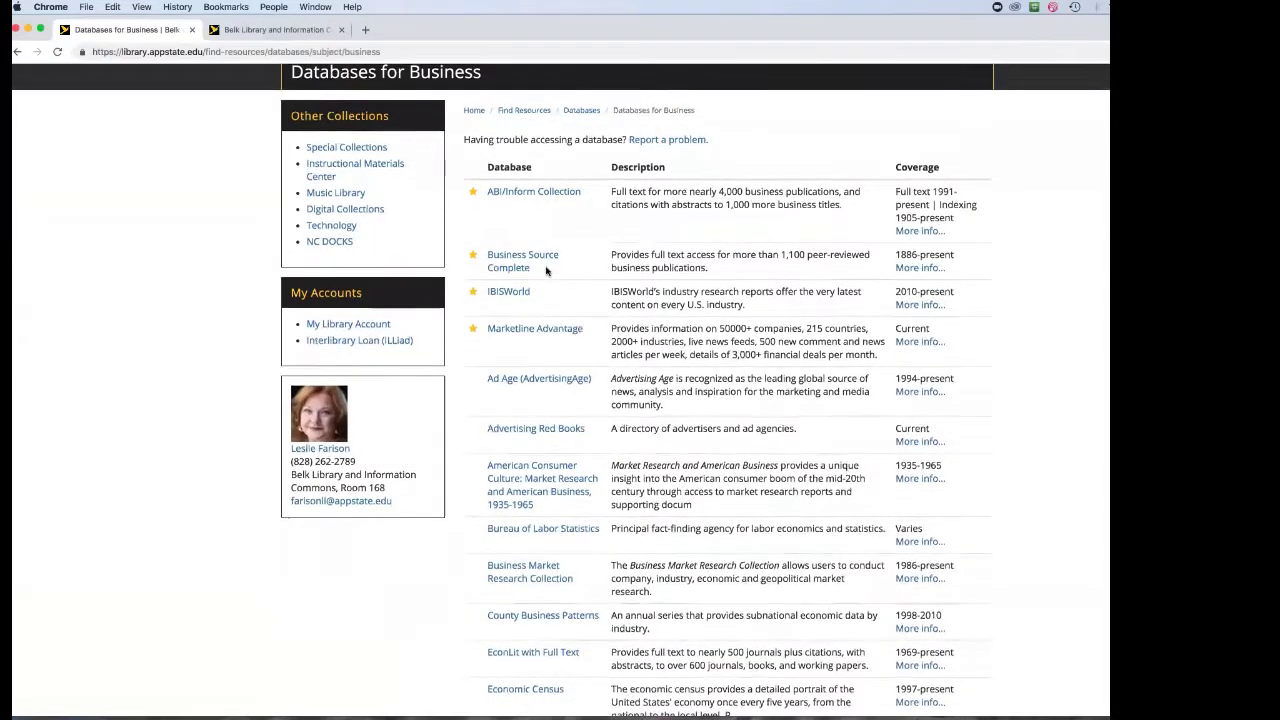
pyautogui.scroll(-1, 546, 269)
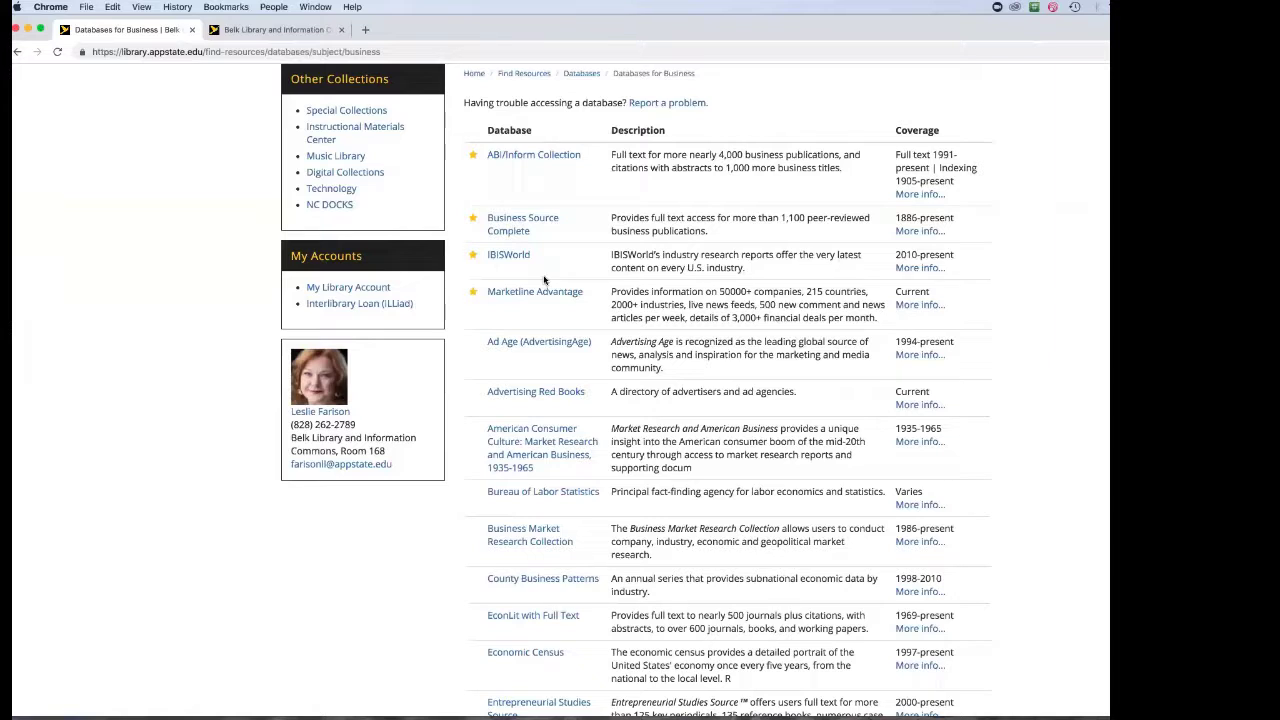
pyautogui.scroll(-3, 515, 467)
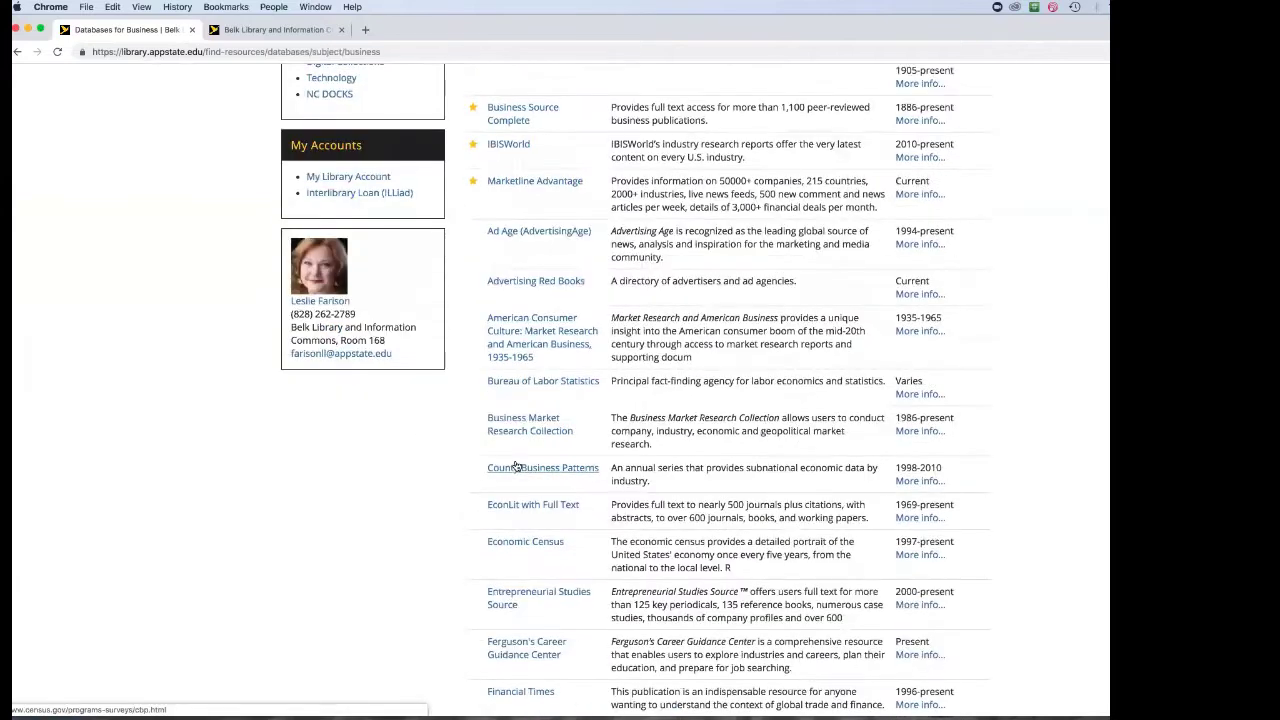
pyautogui.scroll(-1, 515, 467)
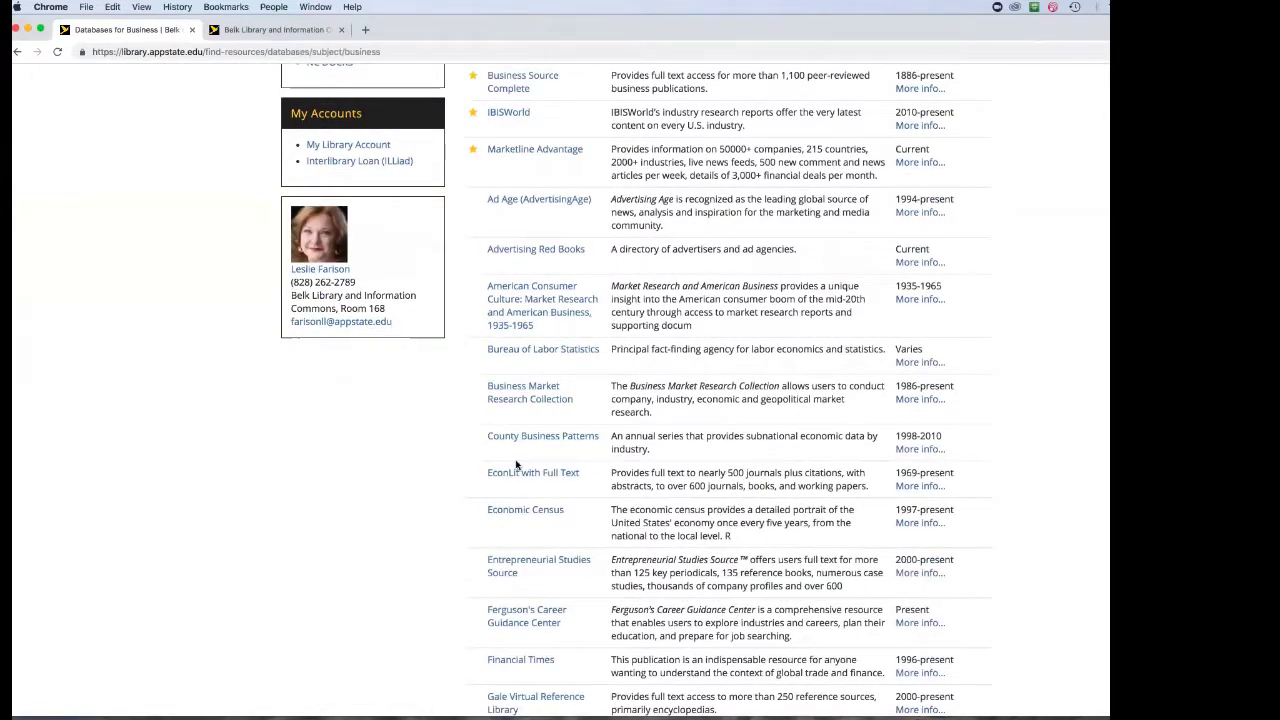
pyautogui.click(503, 90)
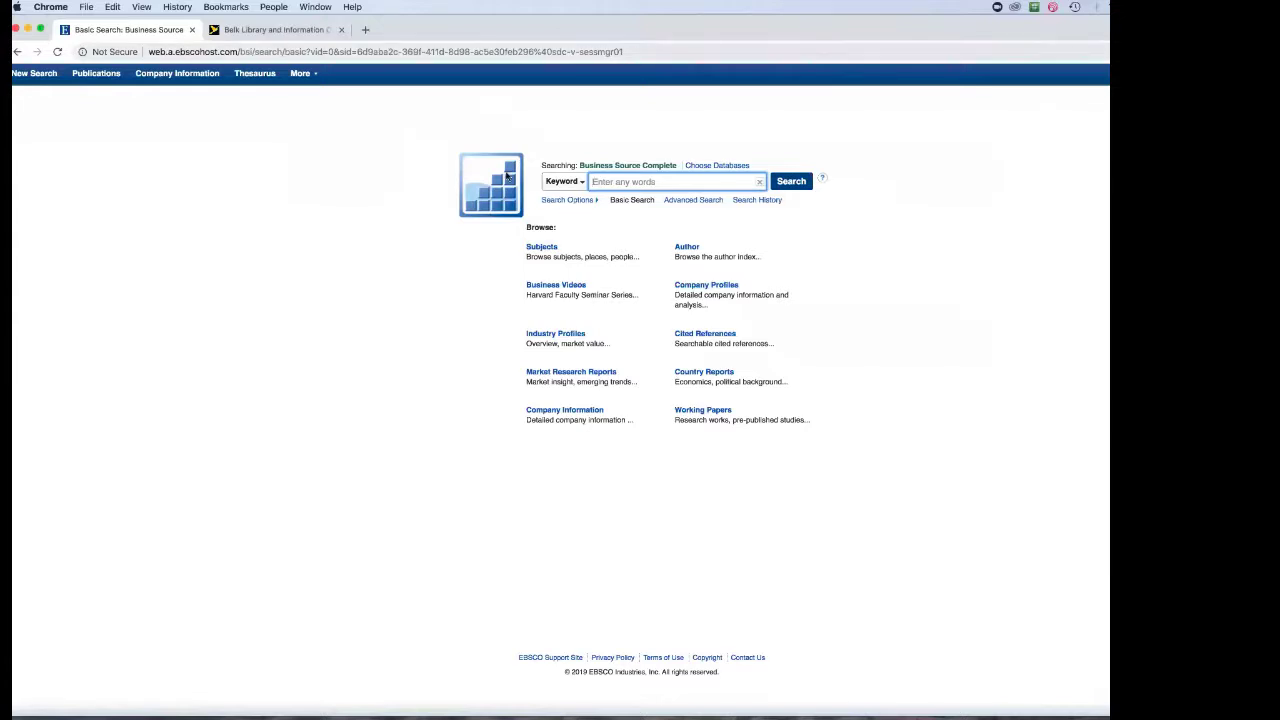
# - Run an Advanced Search for business college, group projects and perceptions across three fields
pyautogui.click(690, 201)
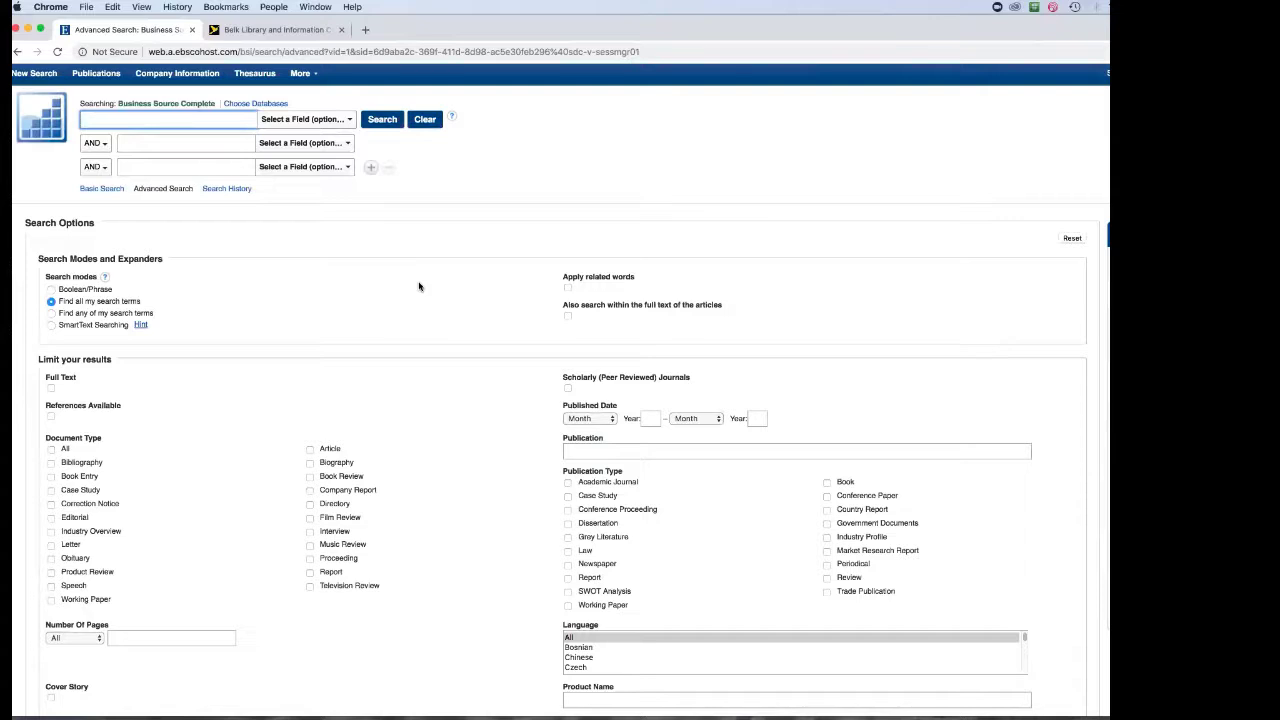
pyautogui.write('business college')
pyautogui.click(209, 149)
pyautogui.write('gr')
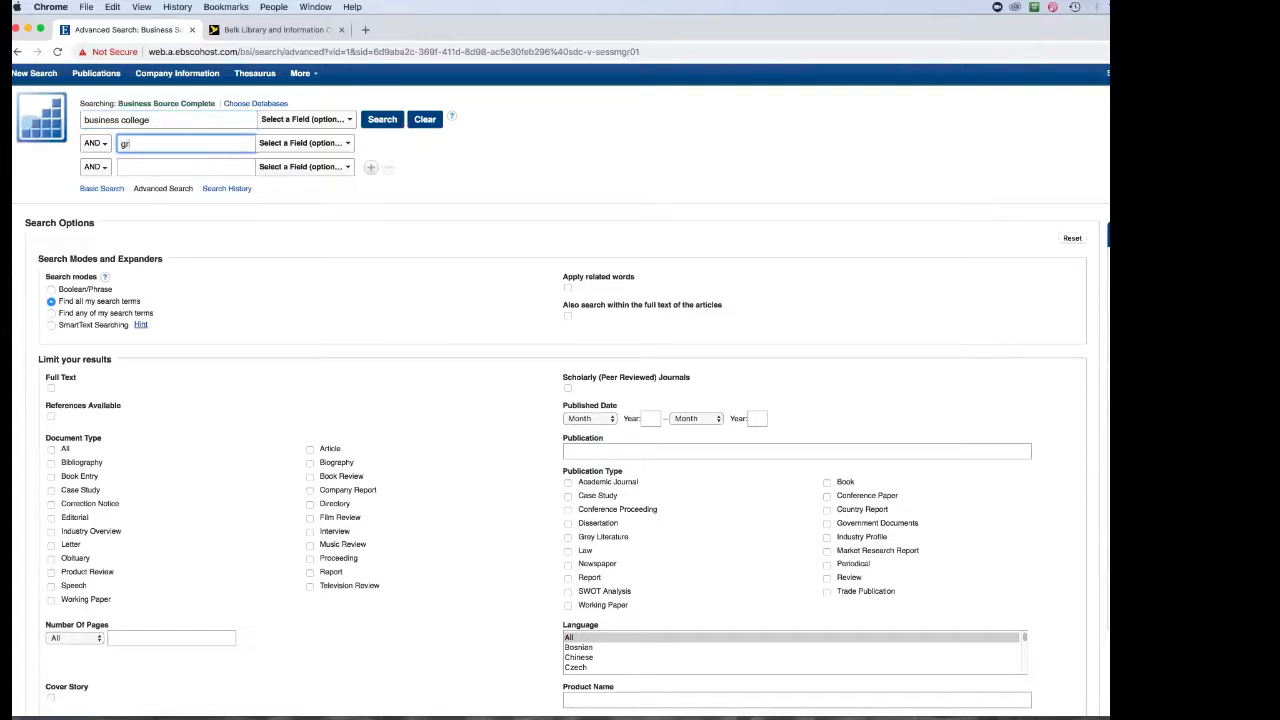
pyautogui.write('oup projects')
pyautogui.click(200, 165)
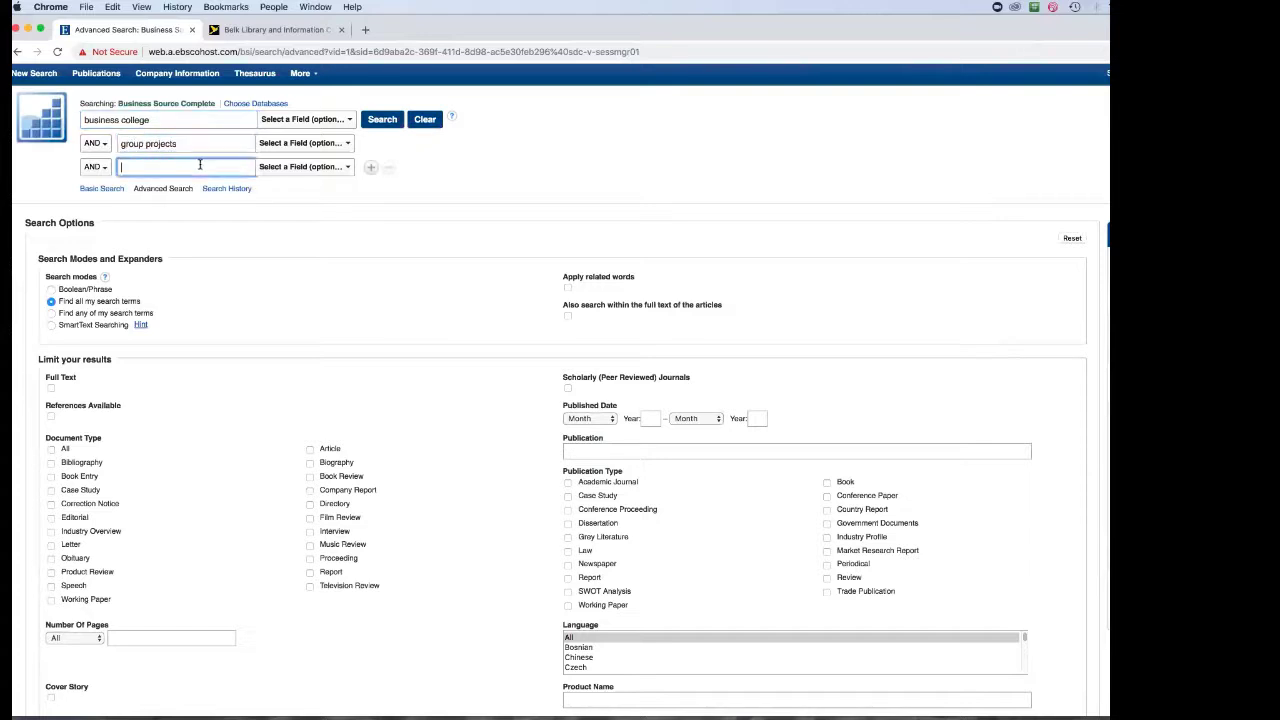
pyautogui.write('perceptions')
pyautogui.click(401, 121)
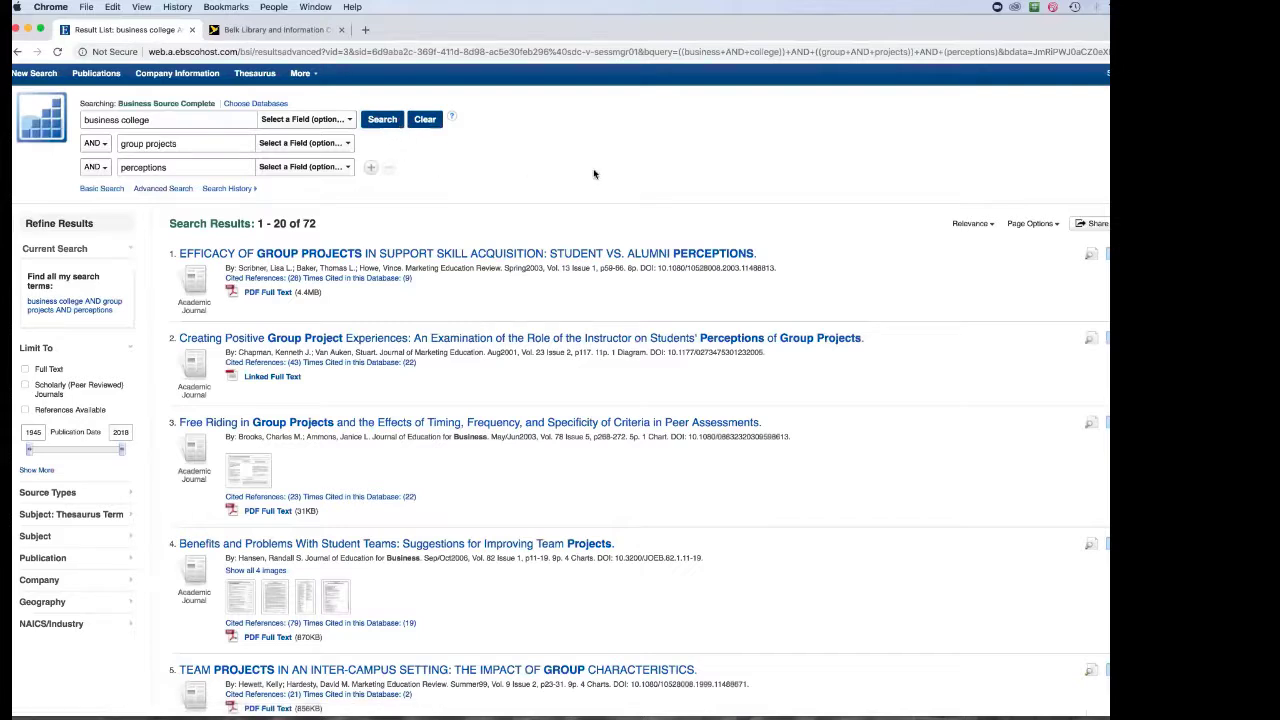
# - Copy the results page URL, then open the first result, 'Efficacy of Group Projects in Support Skill Acquisition'
pyautogui.click(562, 52)
pyautogui.rightClick(562, 52)
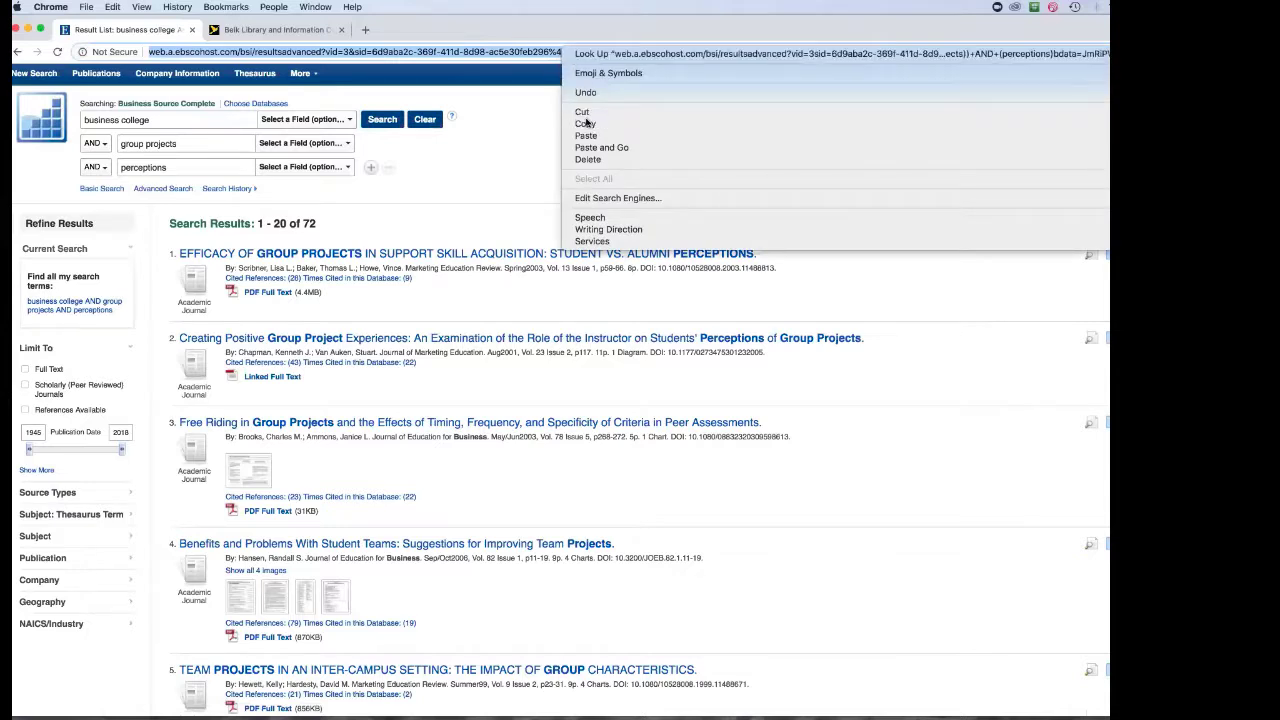
pyautogui.click(585, 124)
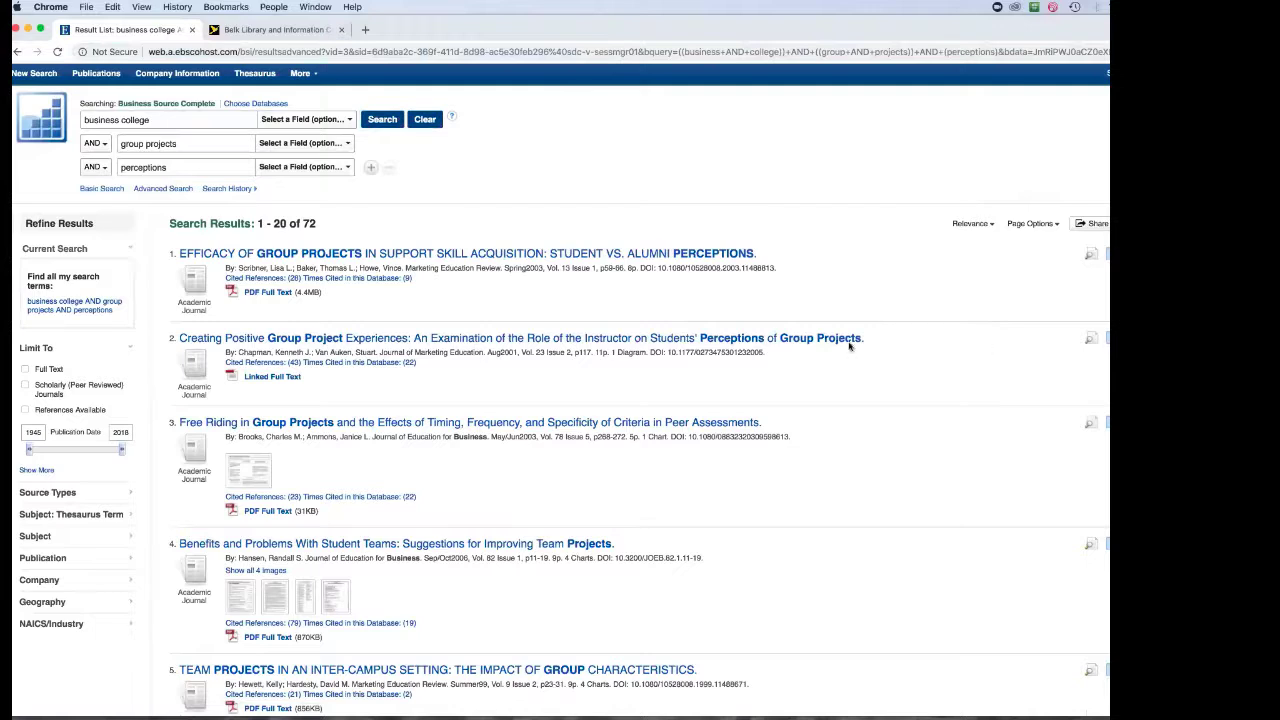
pyautogui.click(603, 254)
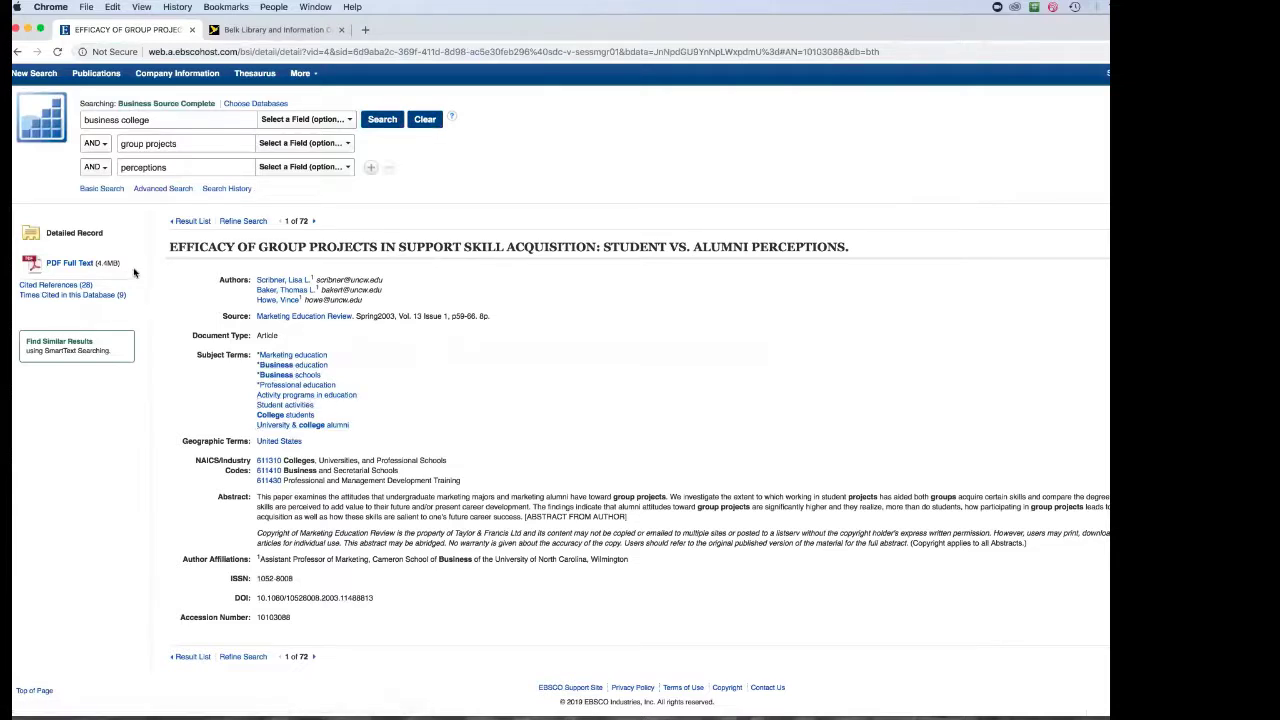
# - Open the article's PDF full text and scroll through it
pyautogui.click(62, 266)
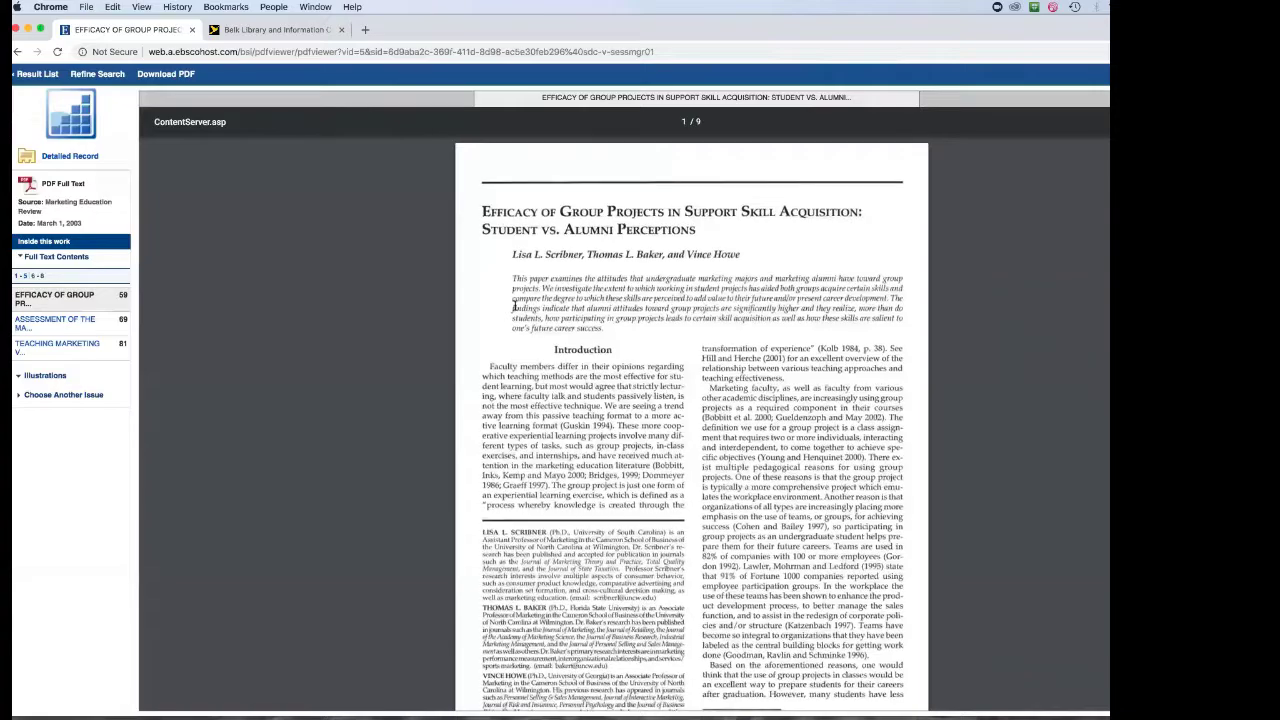
pyautogui.scroll(-5, 514, 307)
pyautogui.scroll(-10, 514, 307)
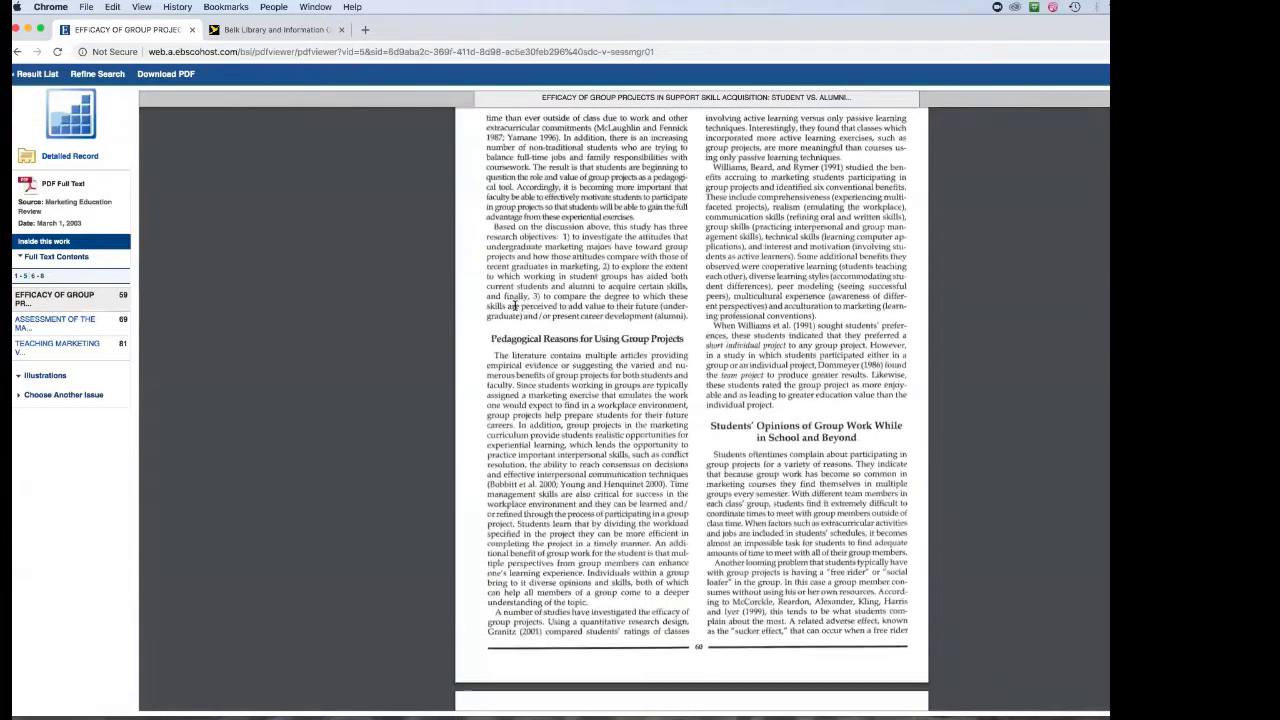
pyautogui.scroll(-17, 514, 307)
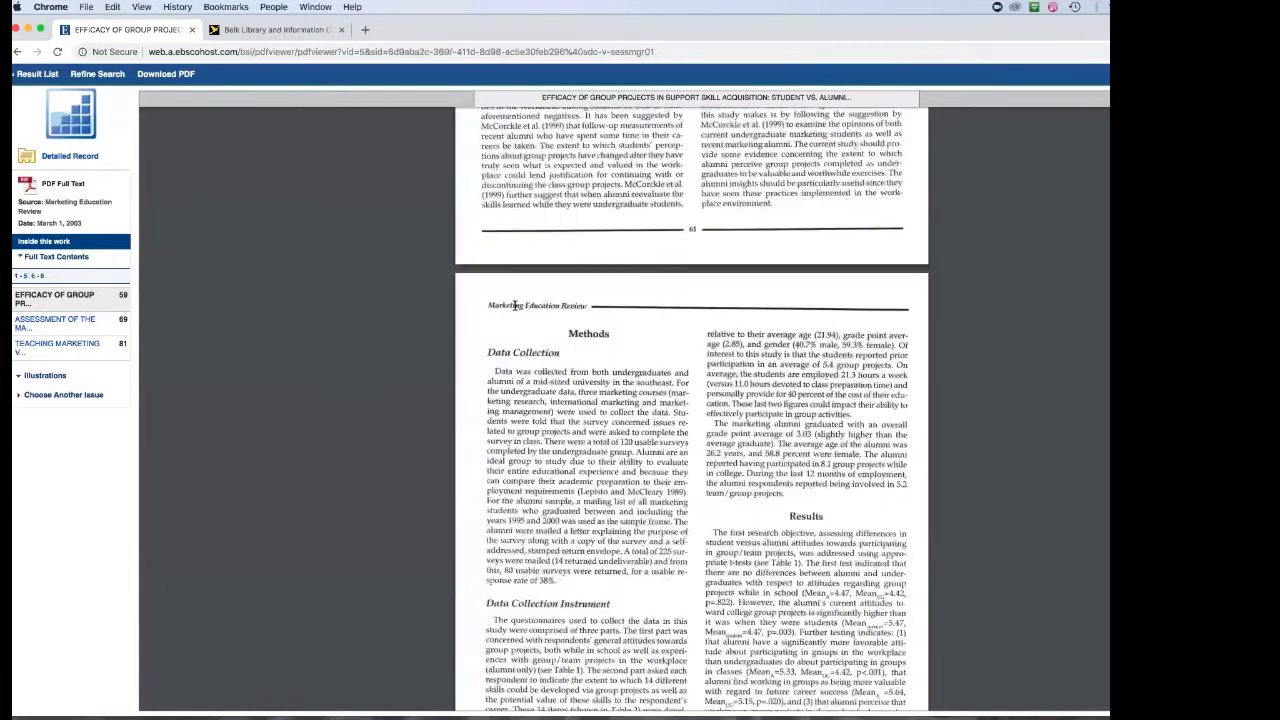
pyautogui.scroll(-20, 514, 307)
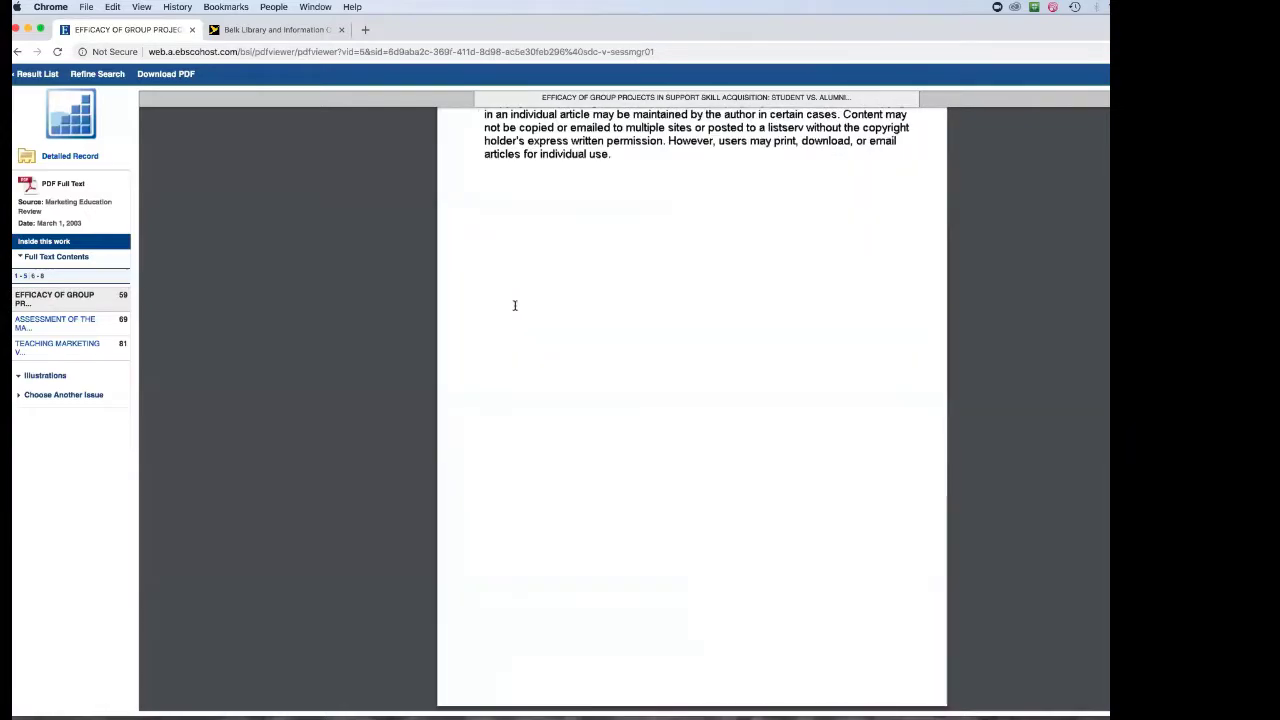
pyautogui.scroll(20, 514, 307)
pyautogui.scroll(3, 514, 307)
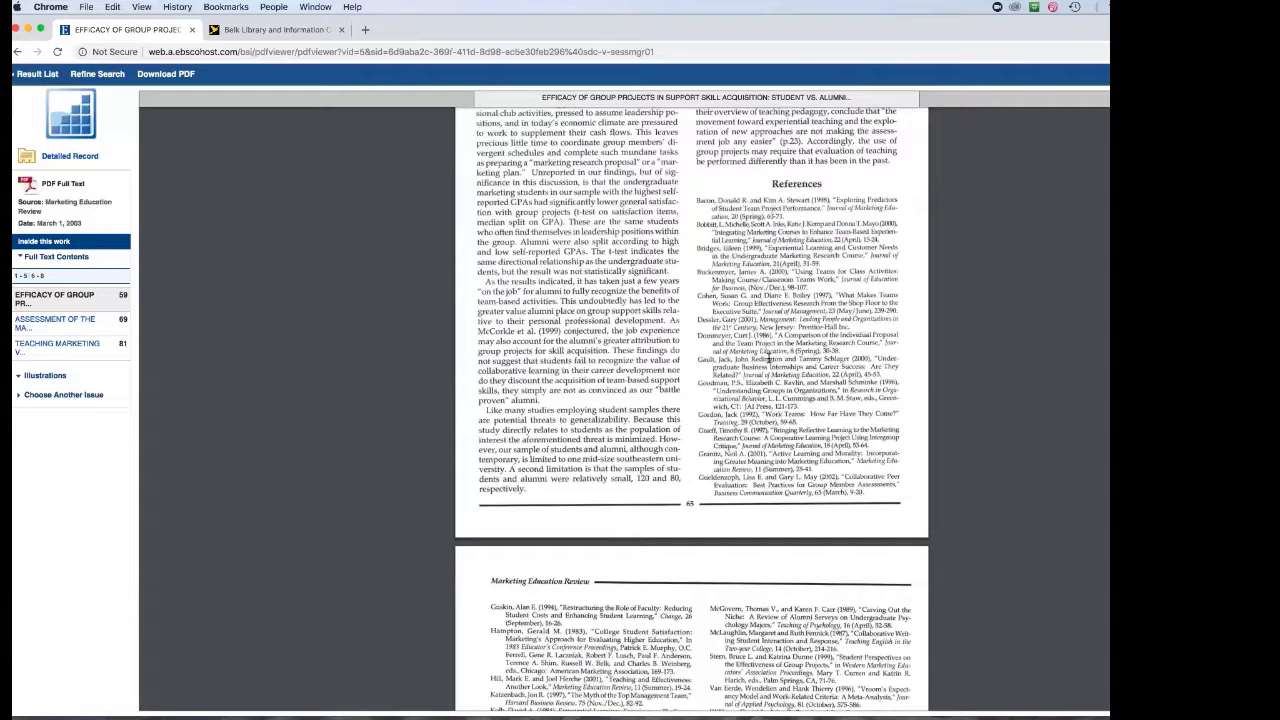
# - Go back through the record and search pages to the Databases for Business list
pyautogui.click(20, 55)
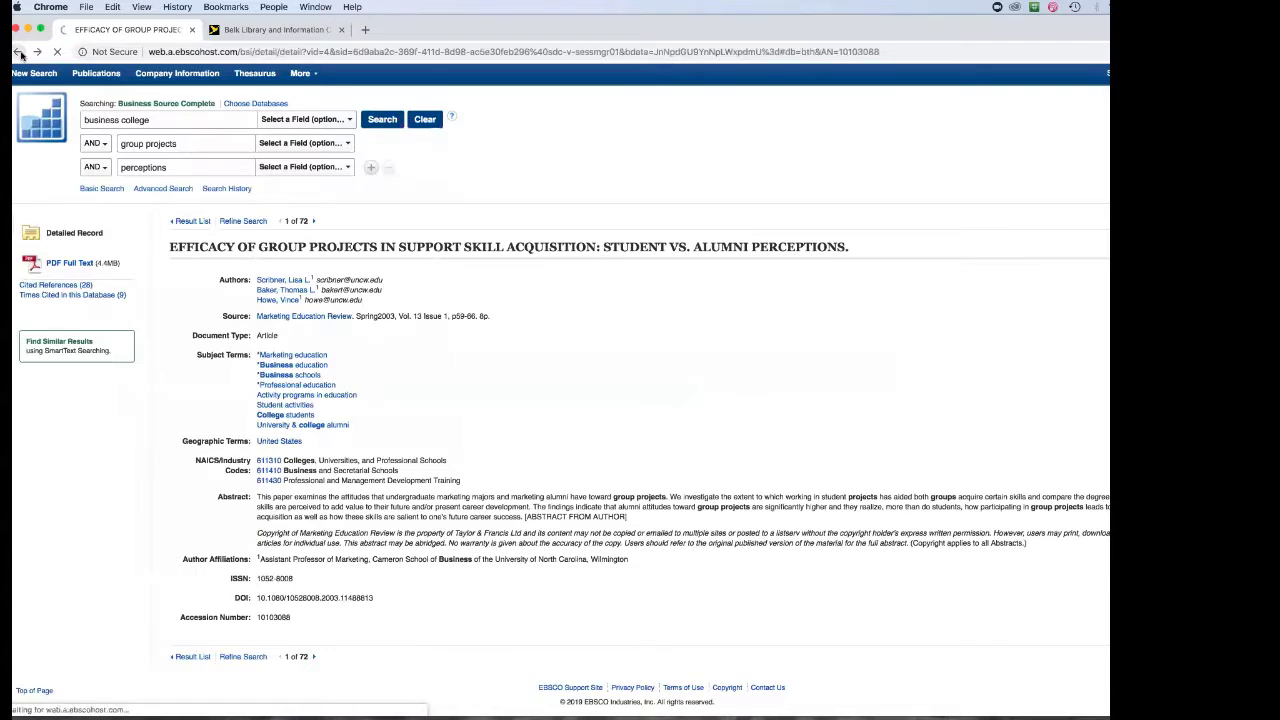
pyautogui.click(20, 55)
pyautogui.click(20, 55)
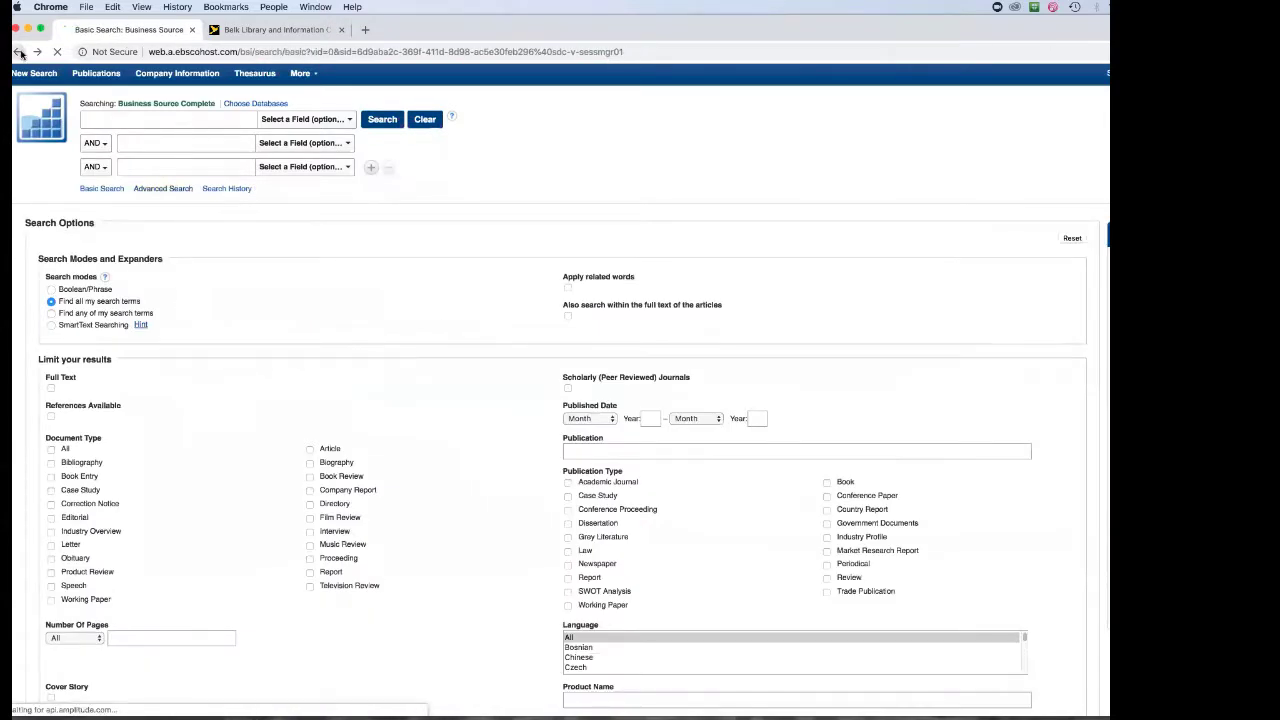
pyautogui.click(20, 55)
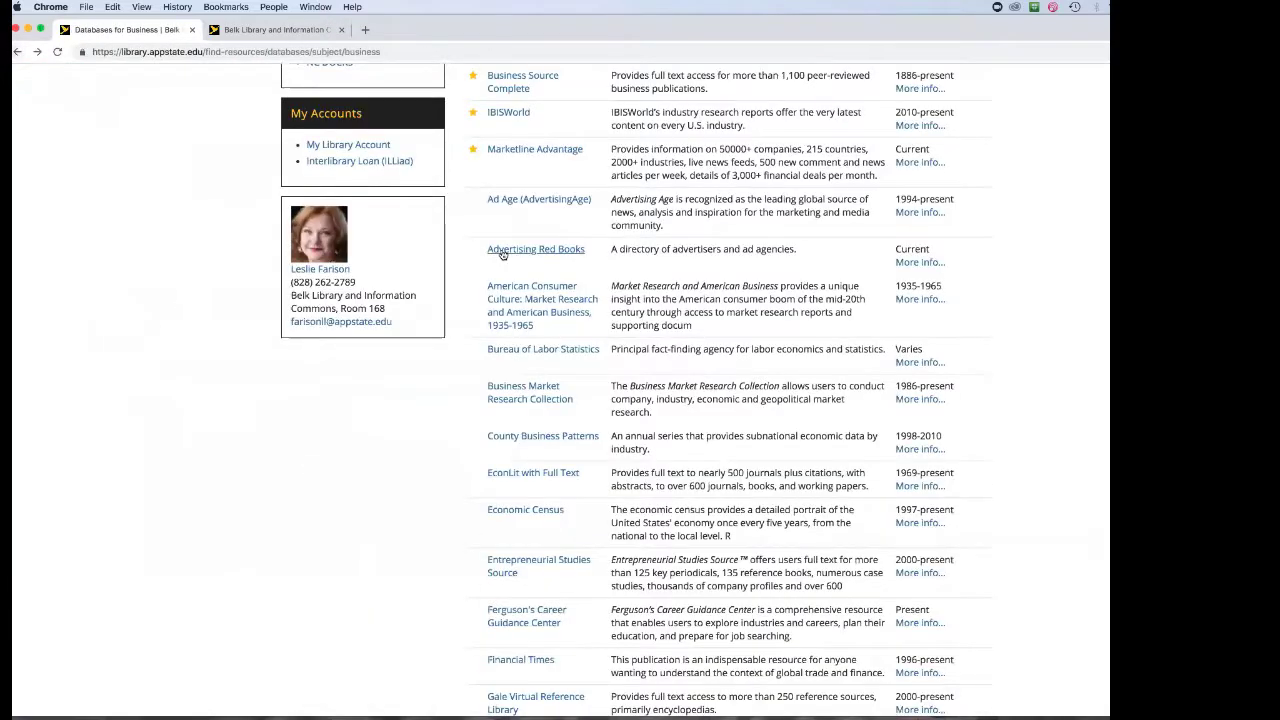
pyautogui.scroll(-10, 506, 257)
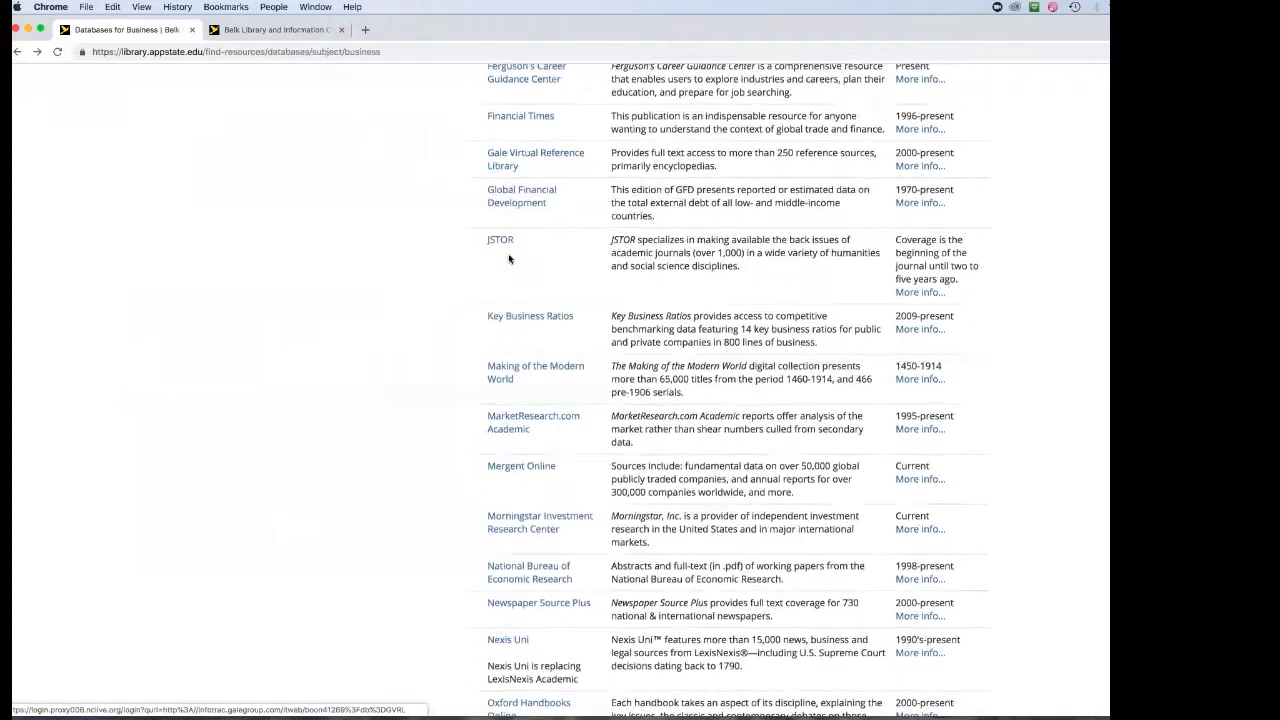
pyautogui.scroll(-6, 508, 257)
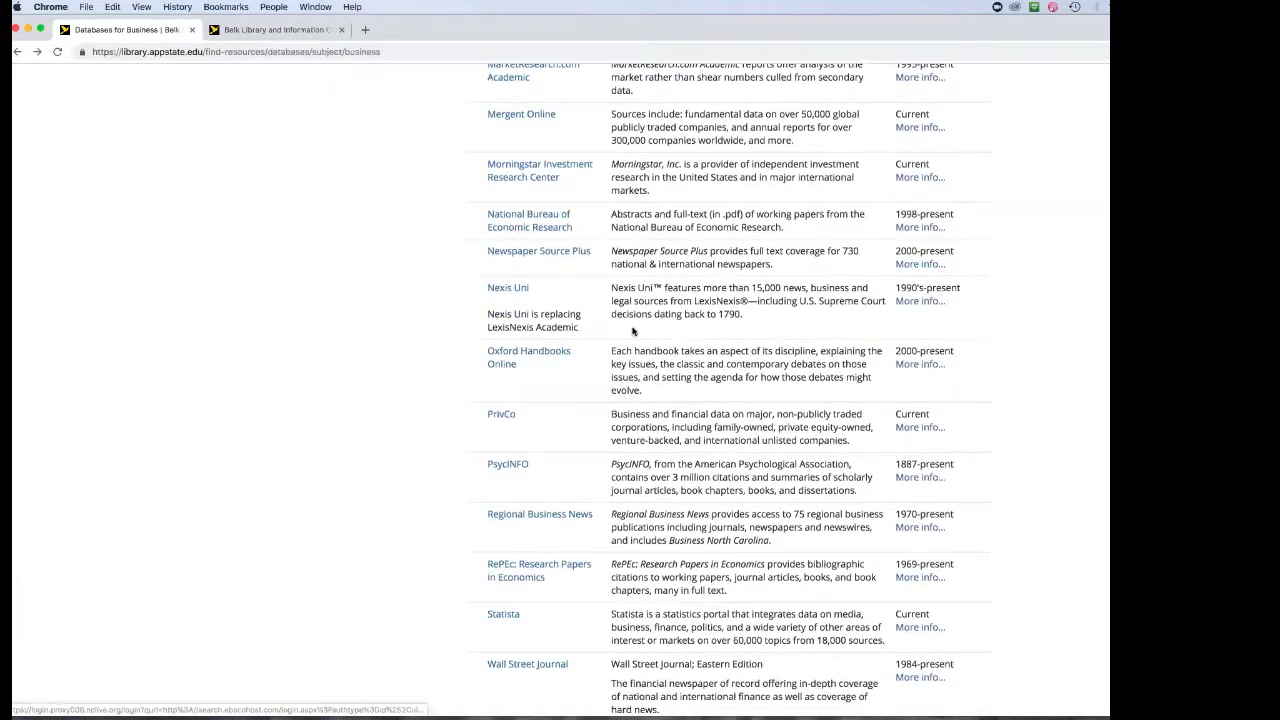
pyautogui.scroll(-6, 734, 290)
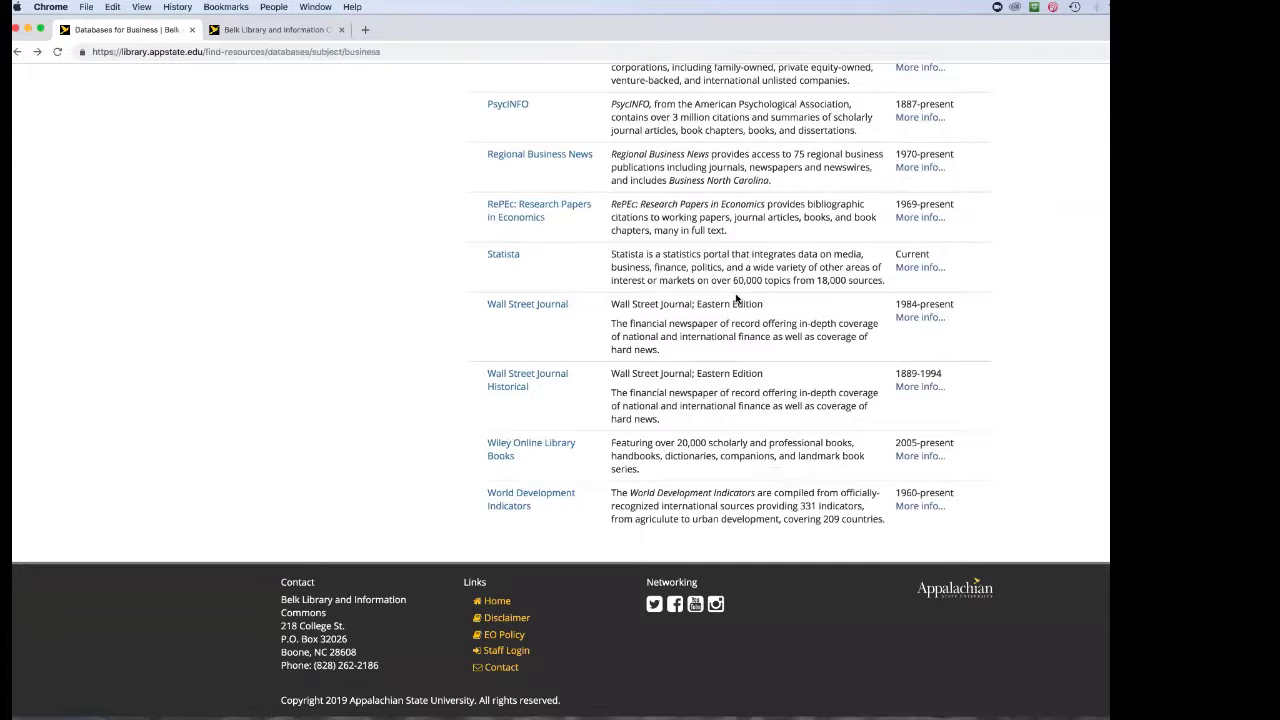
pyautogui.press('Home')
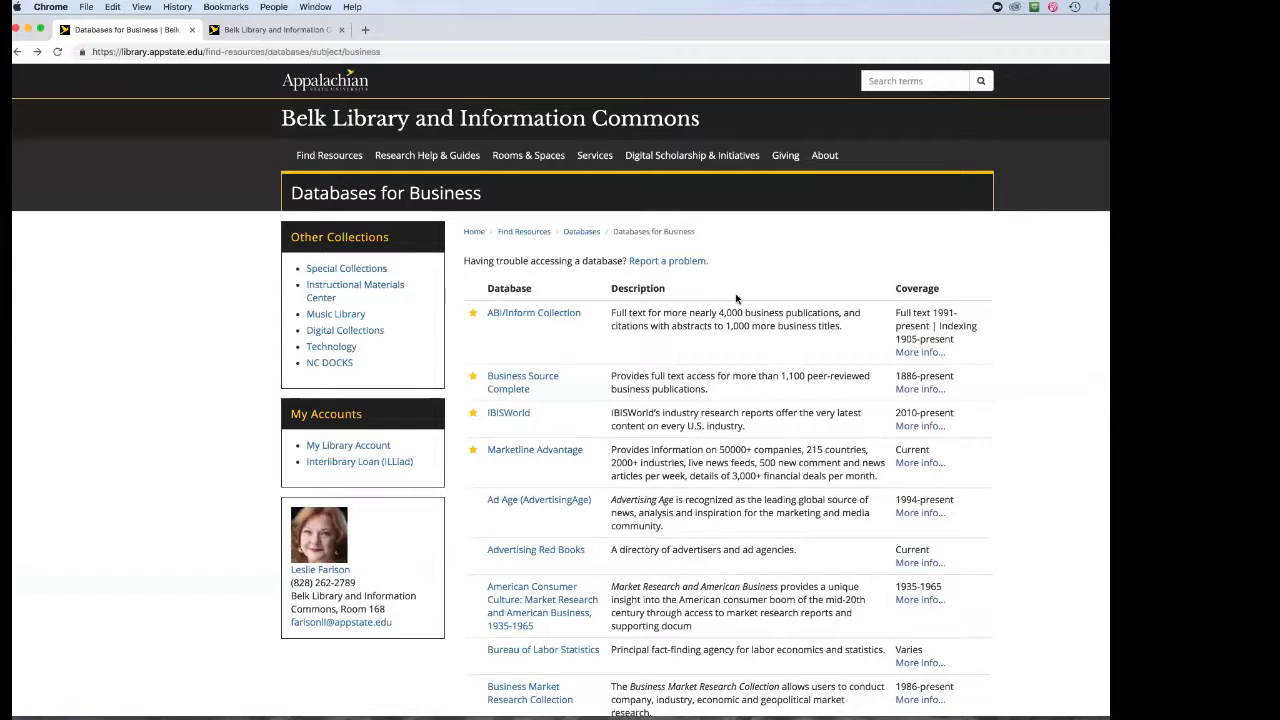
# - Return to the Databases page, browse By subject, then go to the Belk Library homepage
pyautogui.click(16, 52)
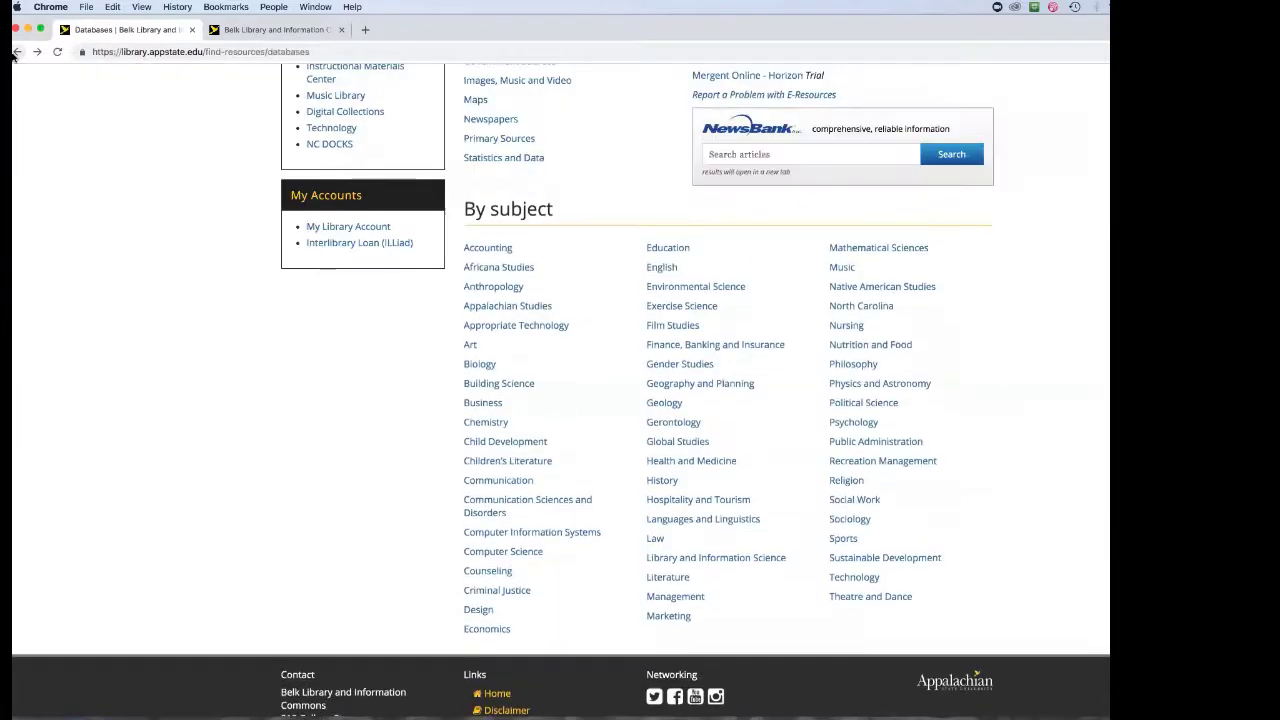
pyautogui.scroll(3, 199, 358)
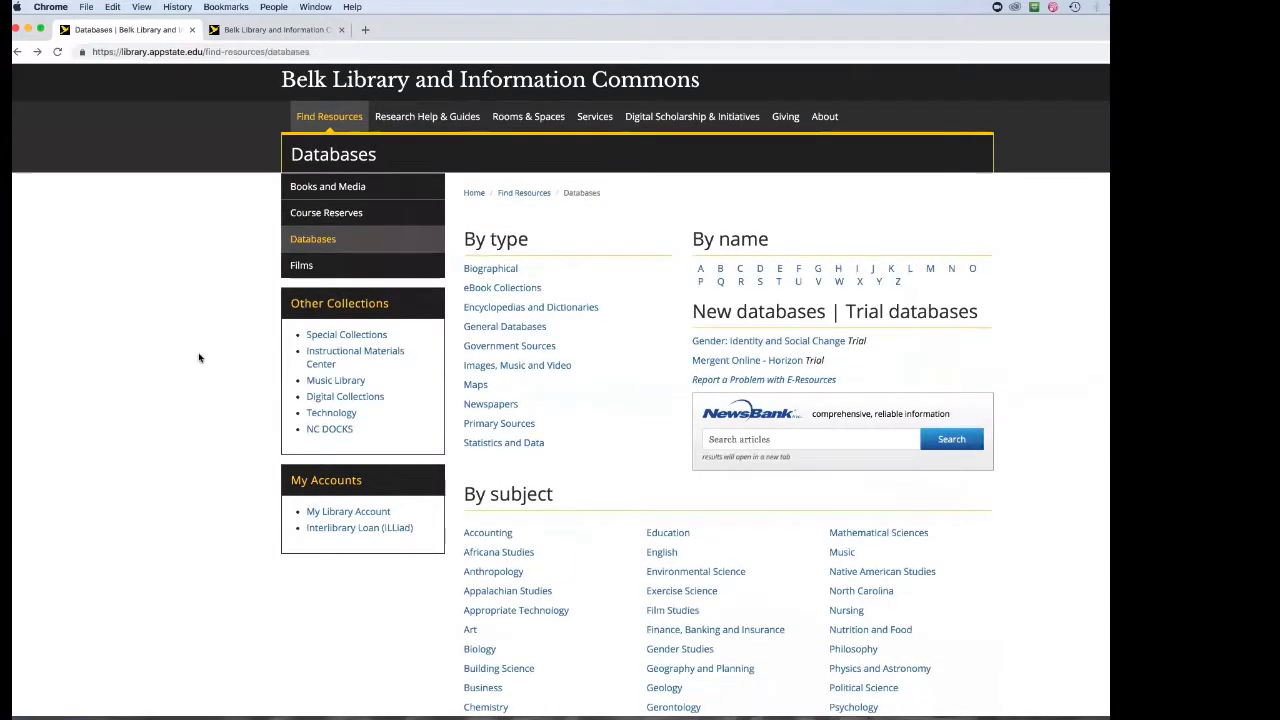
pyautogui.scroll(-3, 199, 356)
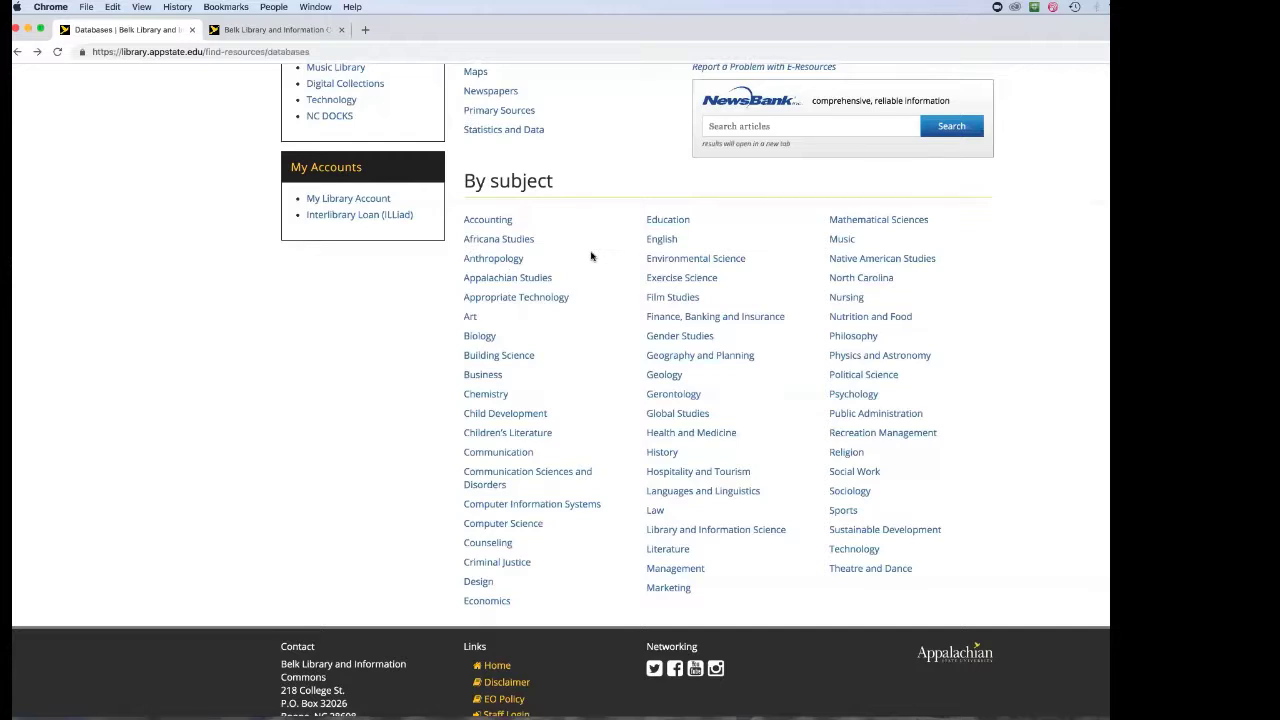
pyautogui.scroll(5, 591, 260)
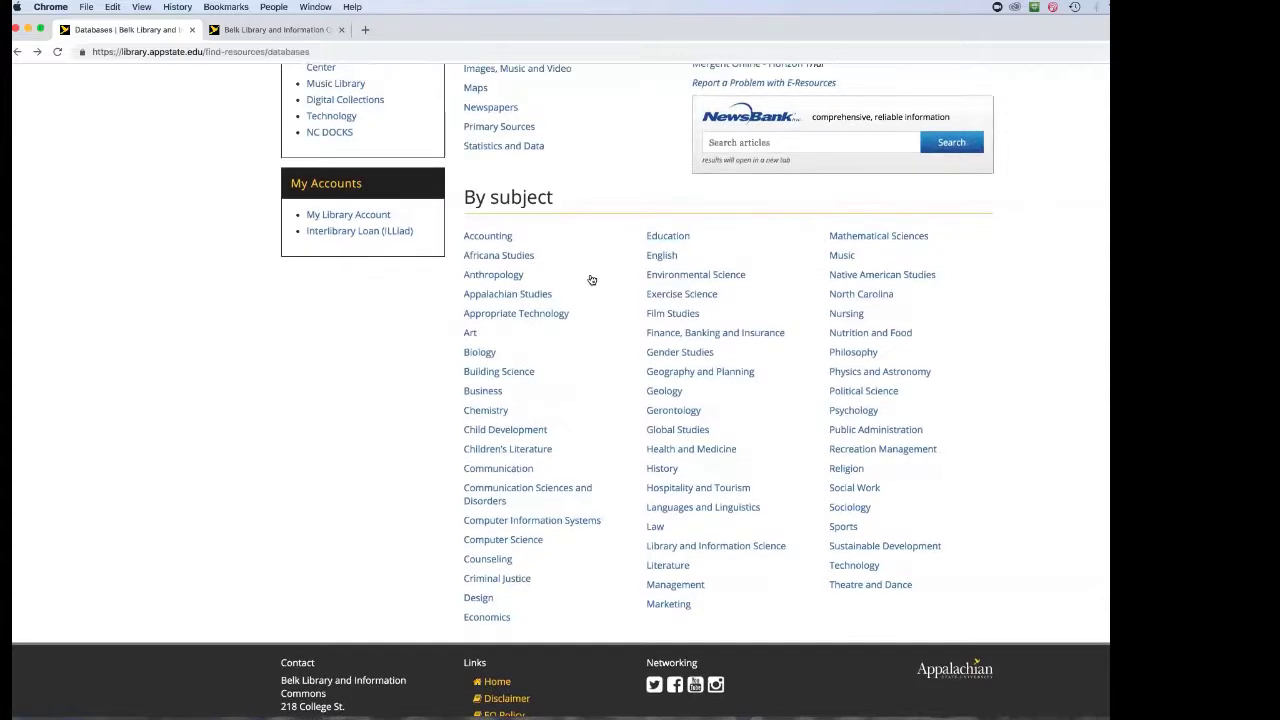
pyautogui.click(433, 122)
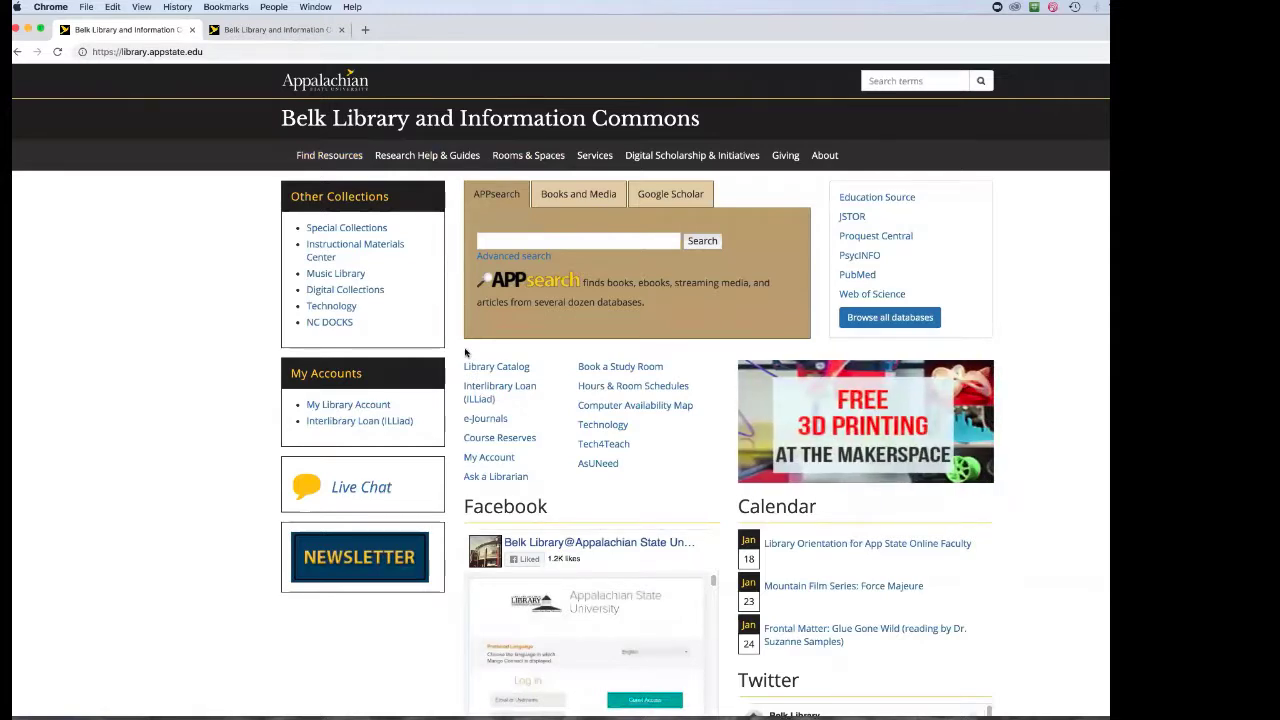
# - Open the Interlibrary Loan (ILLiad) logon page from the homepage quick links
pyautogui.click(521, 388)
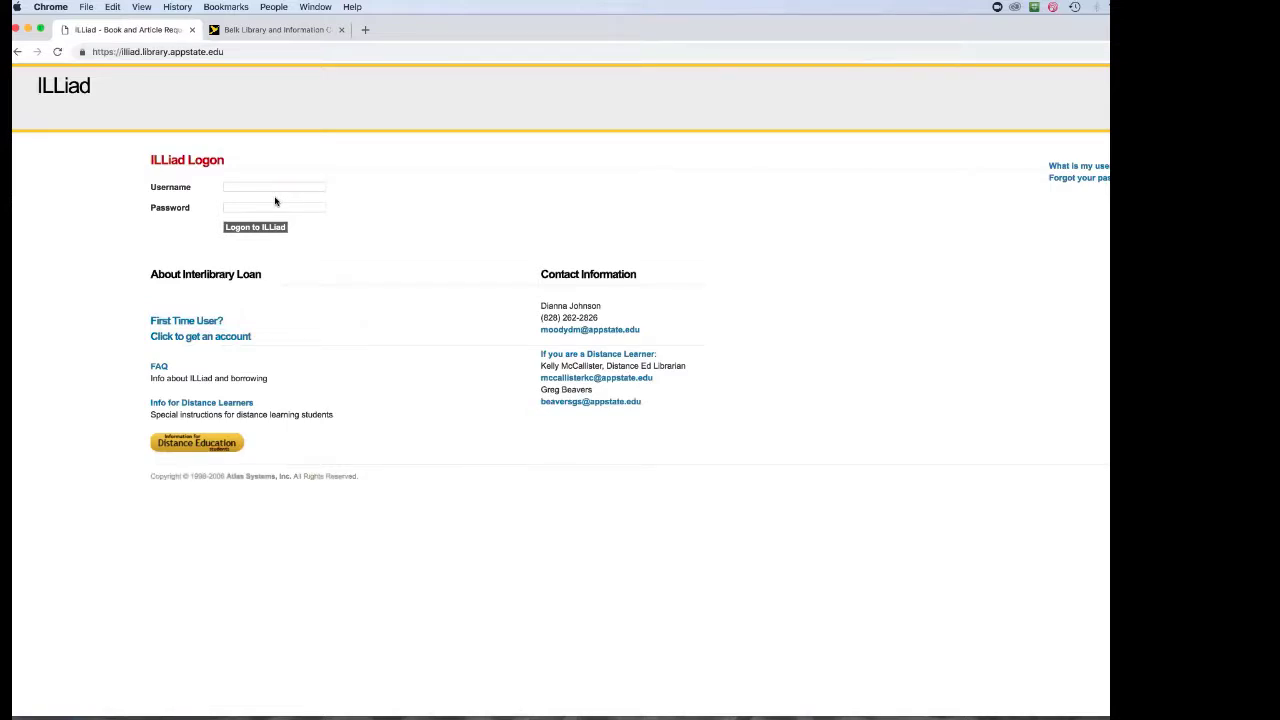
pyautogui.click(205, 340)
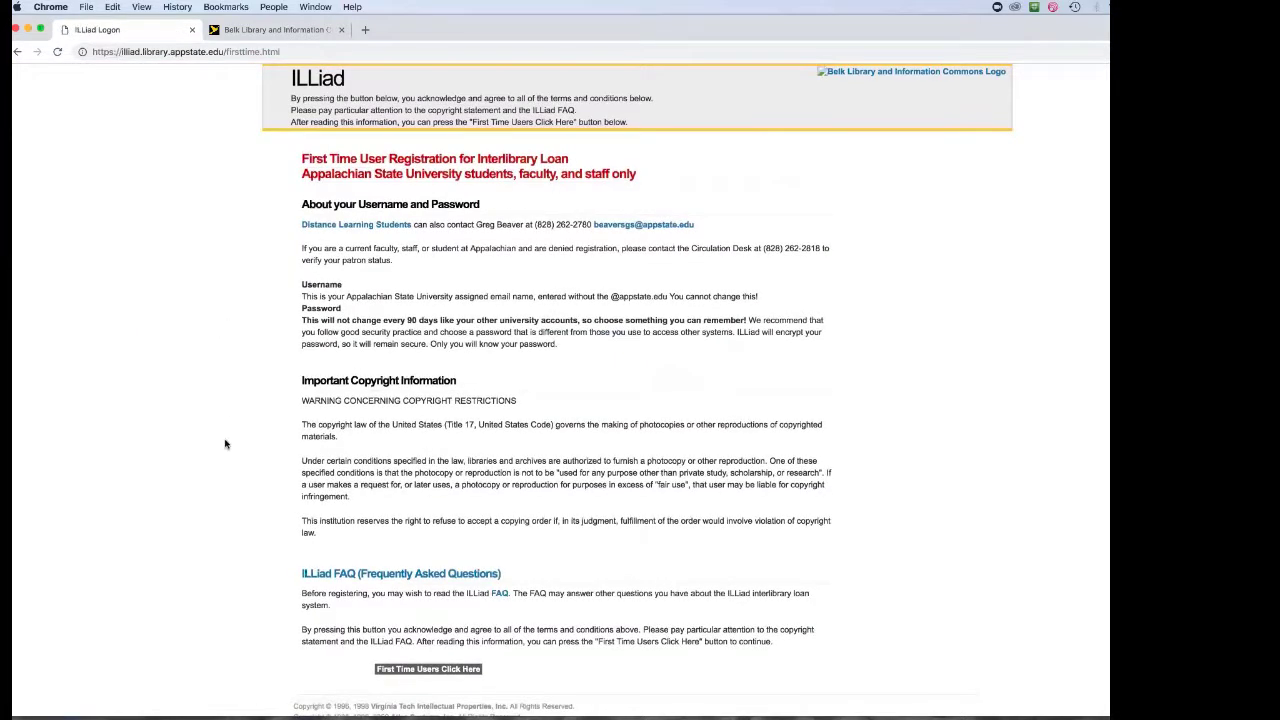
pyautogui.click(456, 670)
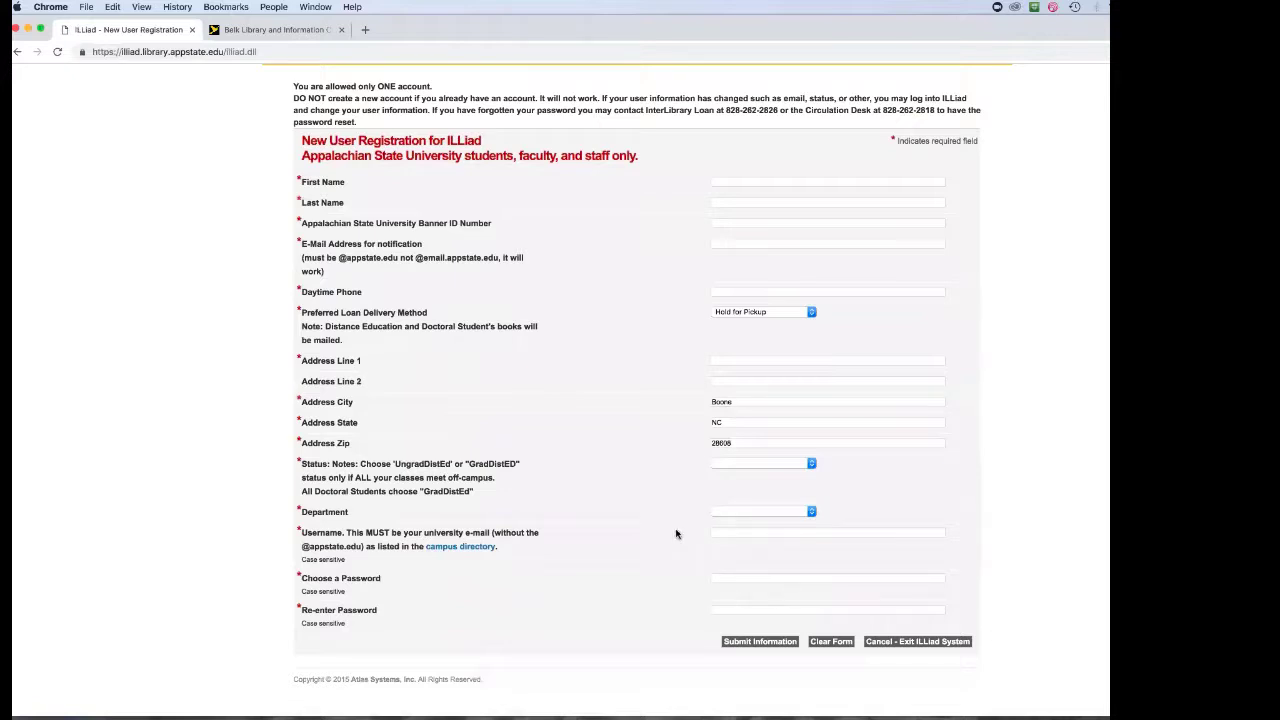
pyautogui.click(16, 53)
pyautogui.click(16, 53)
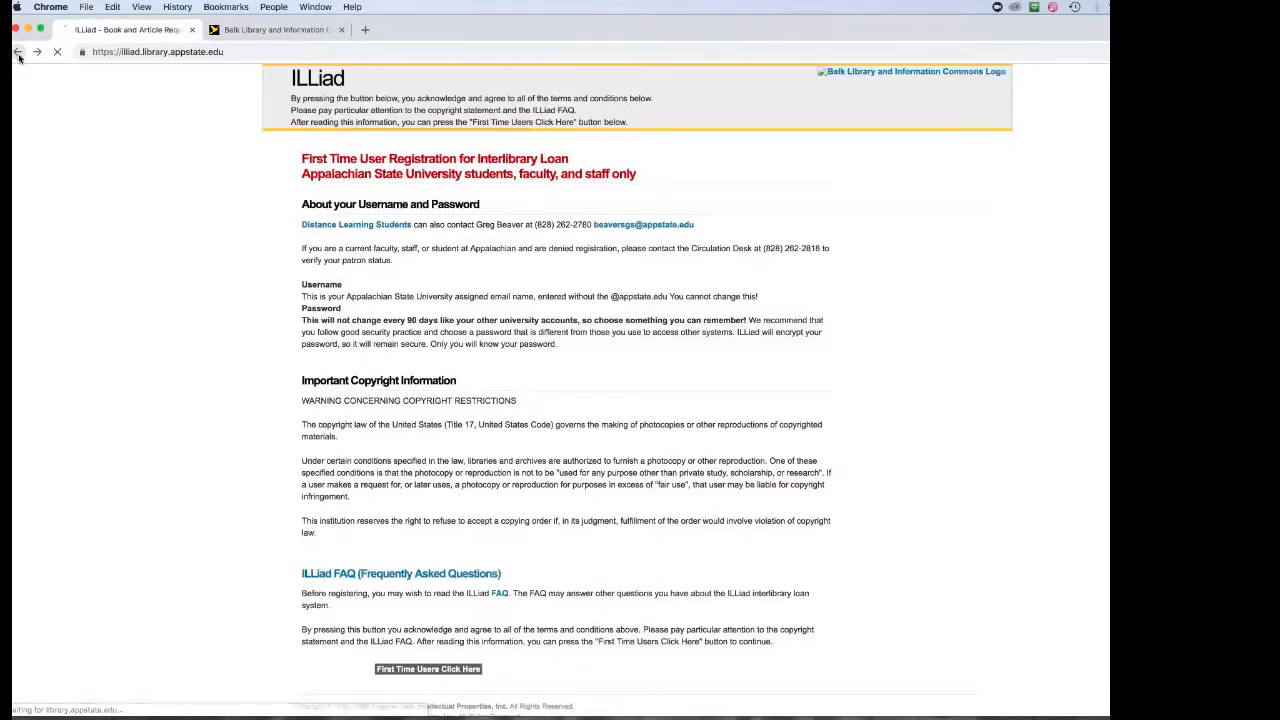
pyautogui.click(300, 187)
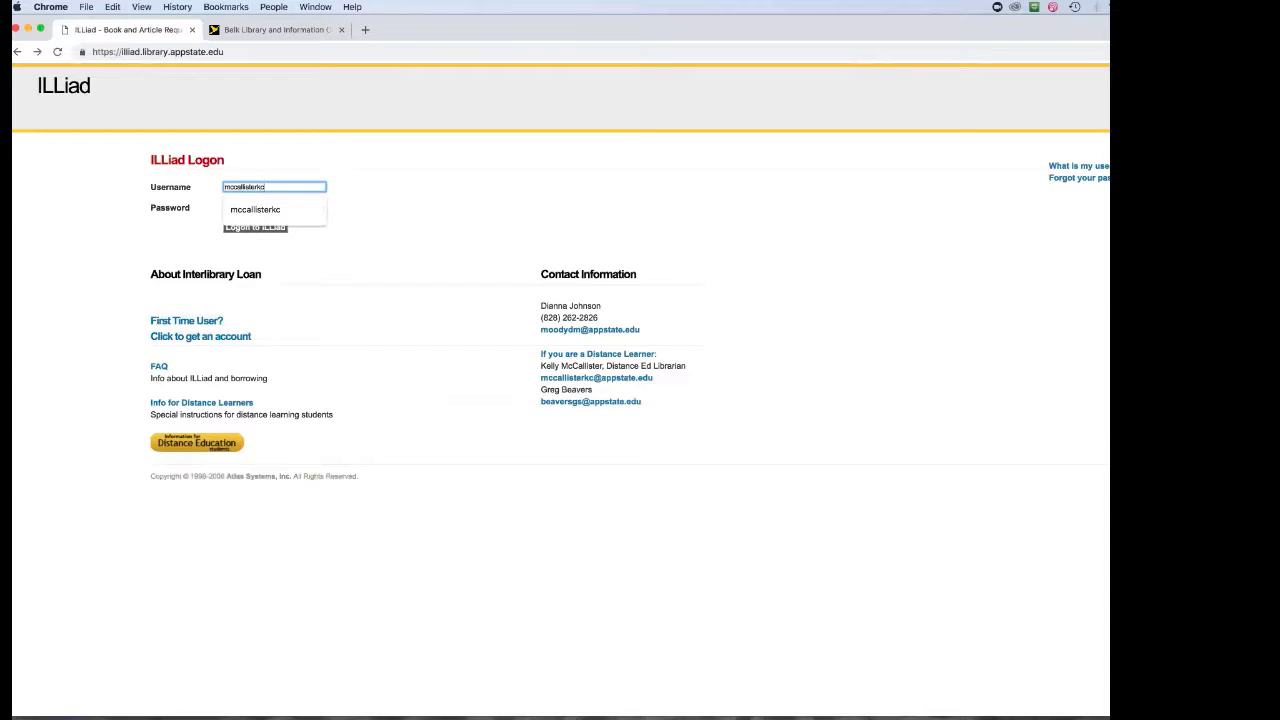
# - Log on to ILLiad with the account username and password
pyautogui.press('Tab')
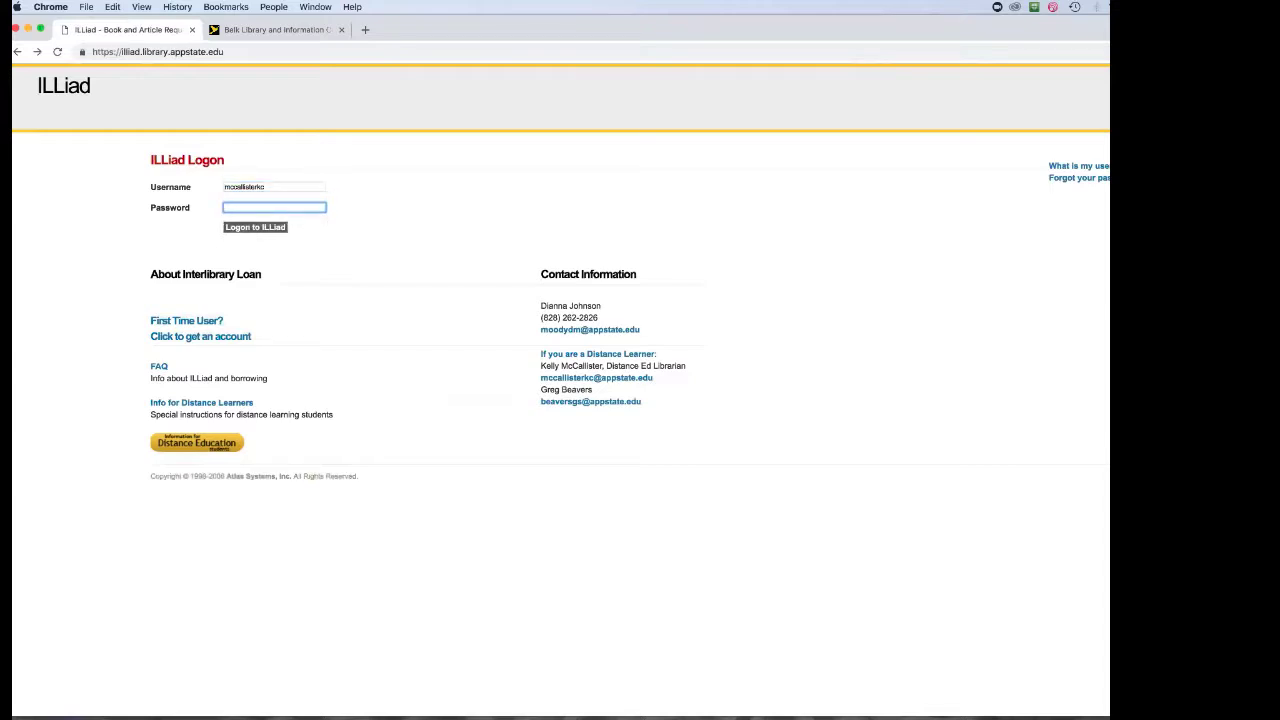
pyautogui.write('•••')
pyautogui.press('Return')
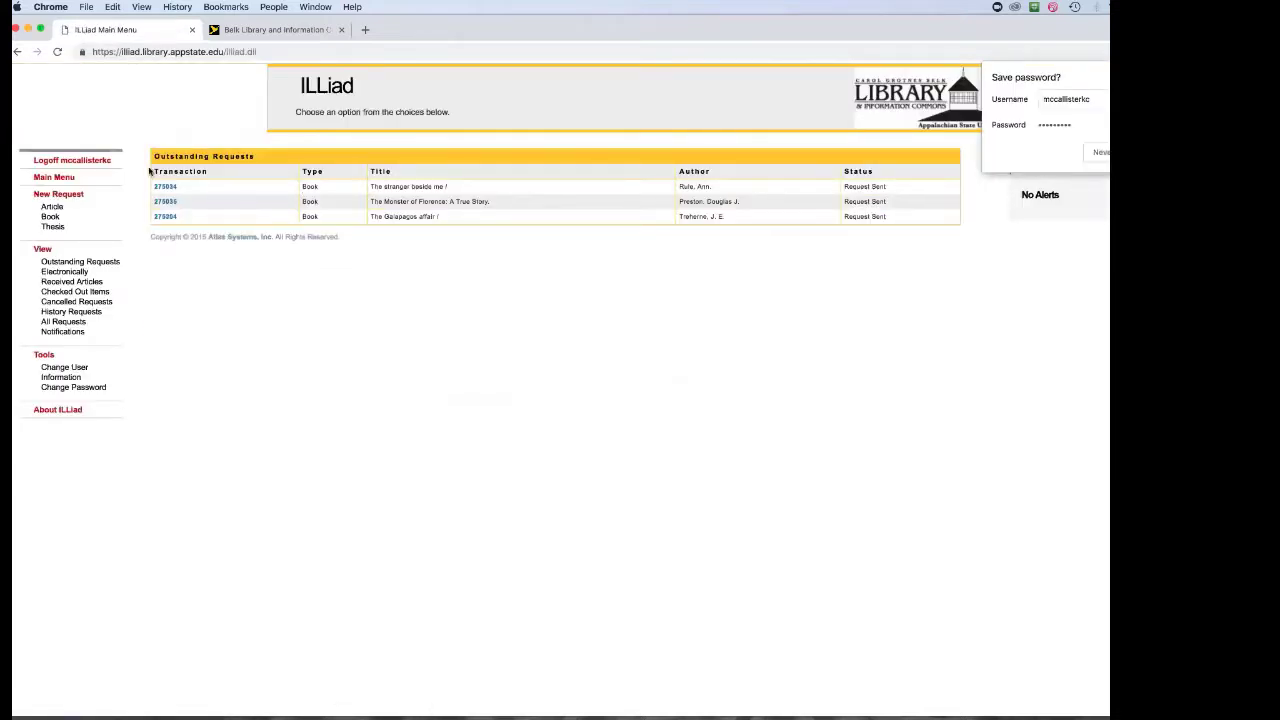
# - Decline Chrome's save-password offer and start a new Article request
pyautogui.click(1100, 153)
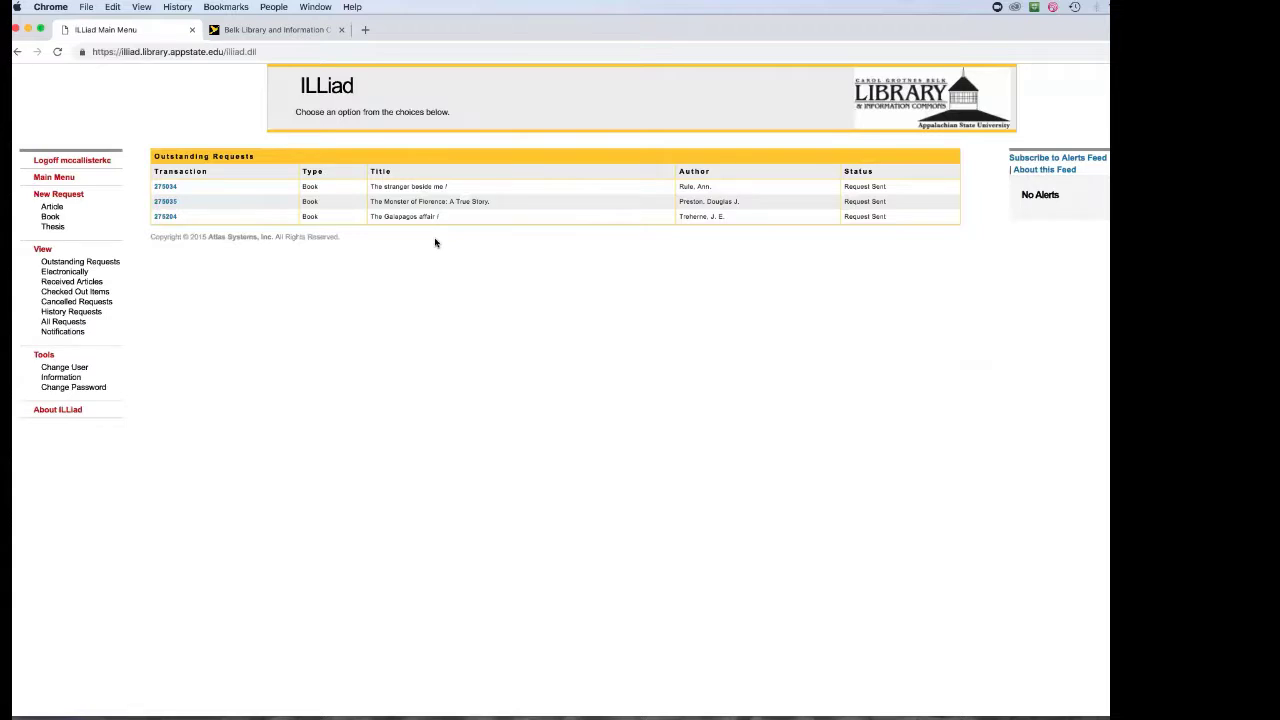
pyautogui.click(46, 208)
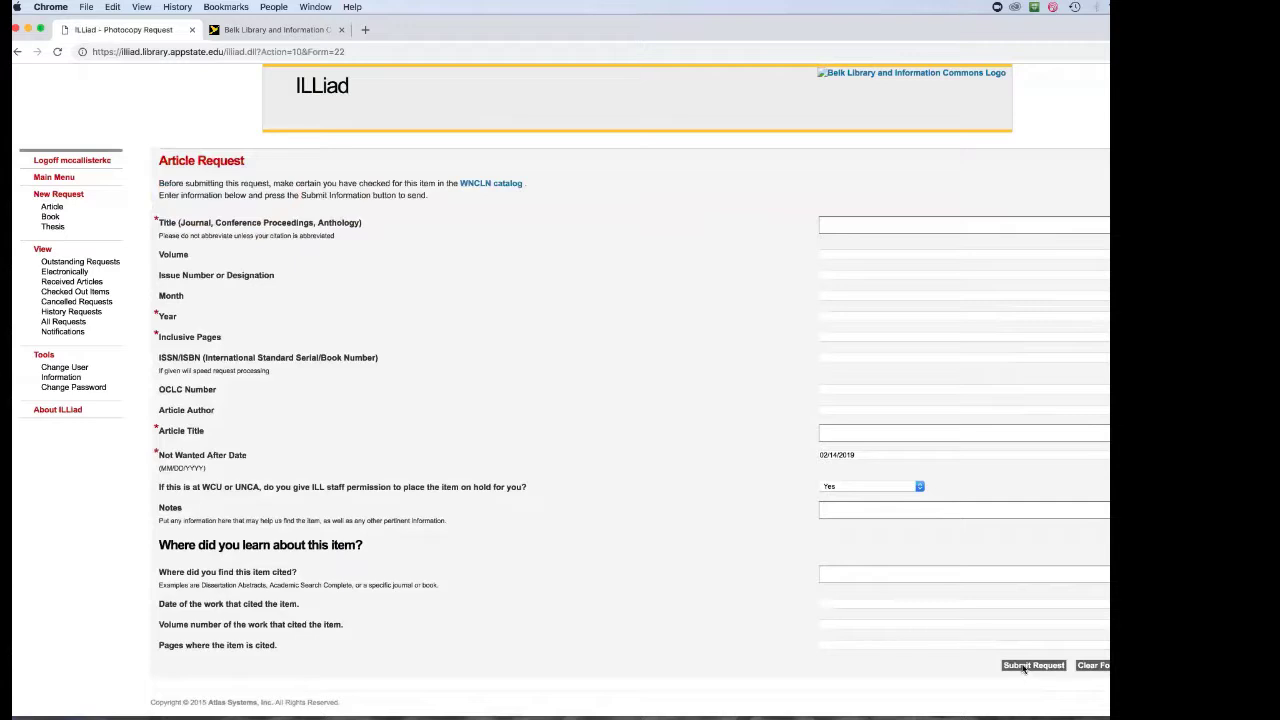
# - Go back to the ILLiad Main Menu from the article request form
pyautogui.click(76, 186)
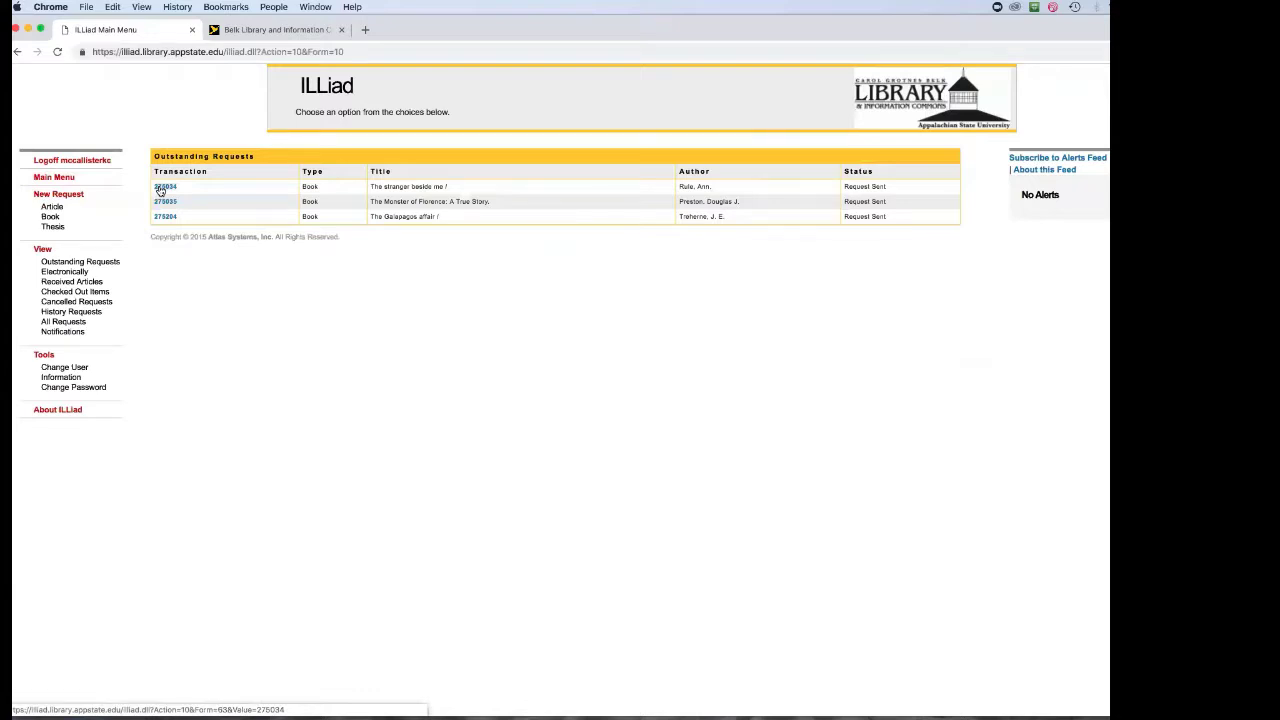
# - Check the tracking of 'The stranger beside me' through Request Sent, then return to the library homepage
pyautogui.click(162, 187)
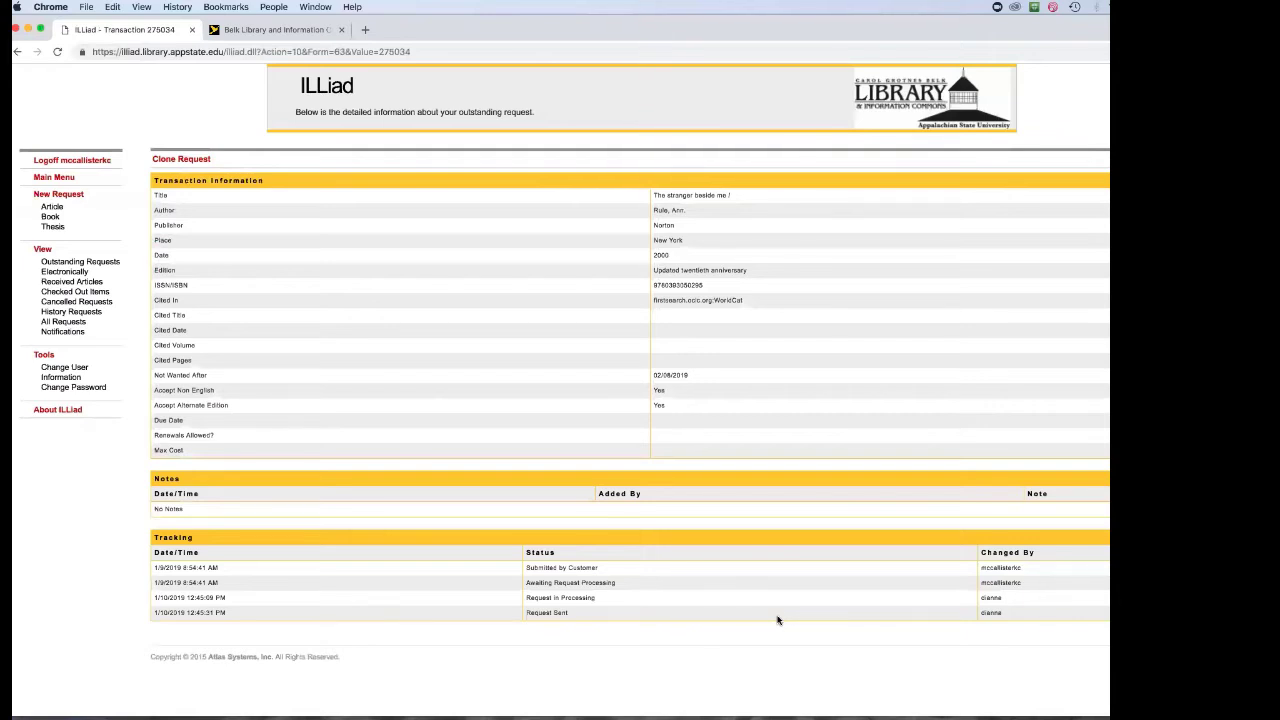
pyautogui.click(70, 177)
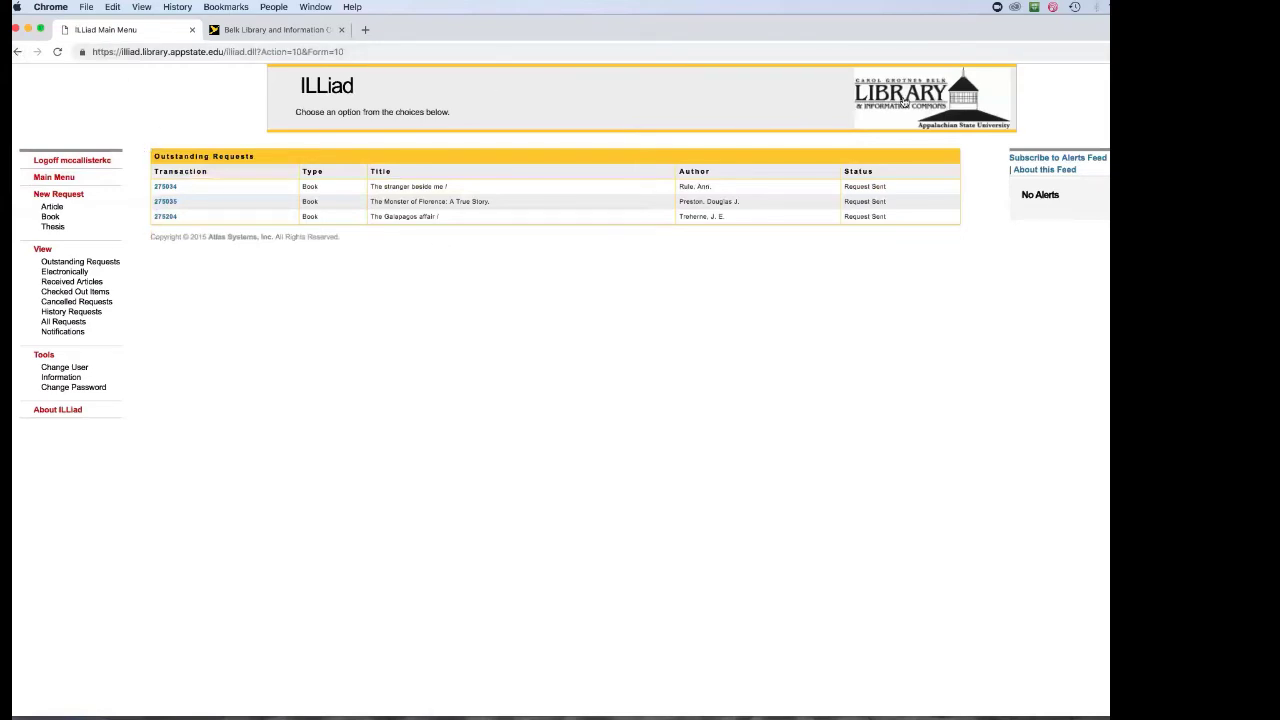
pyautogui.click(905, 100)
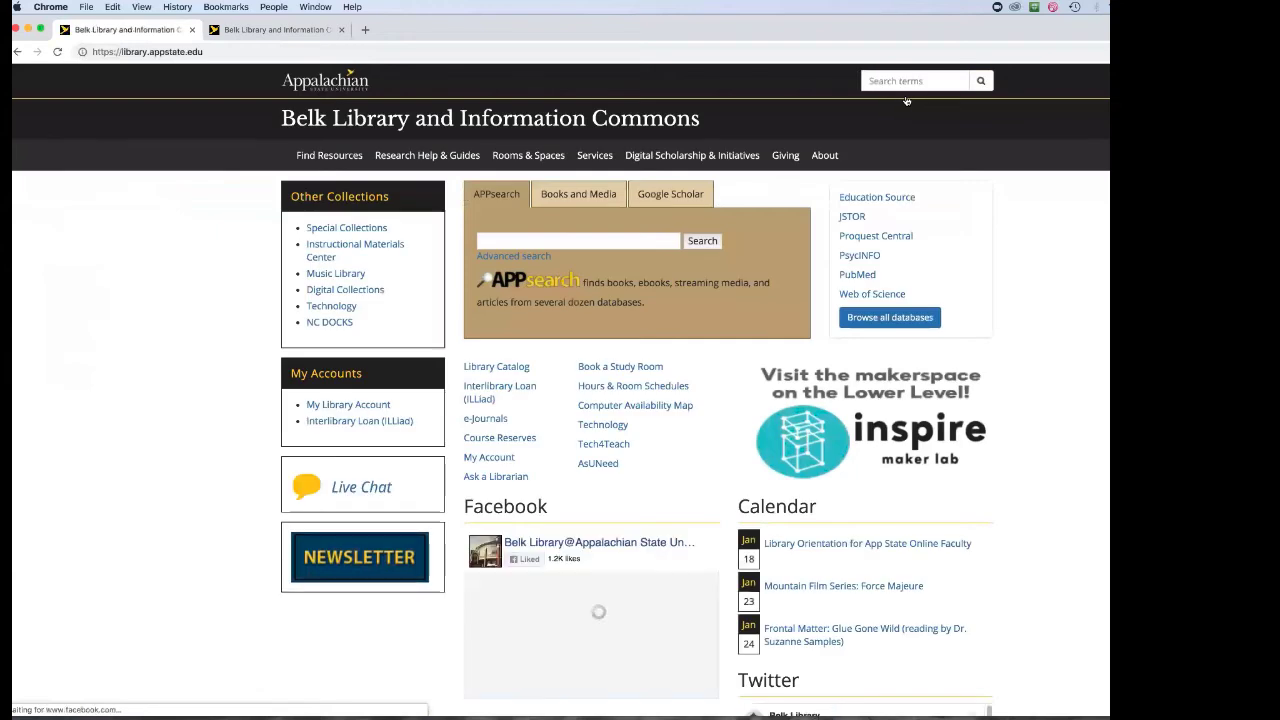